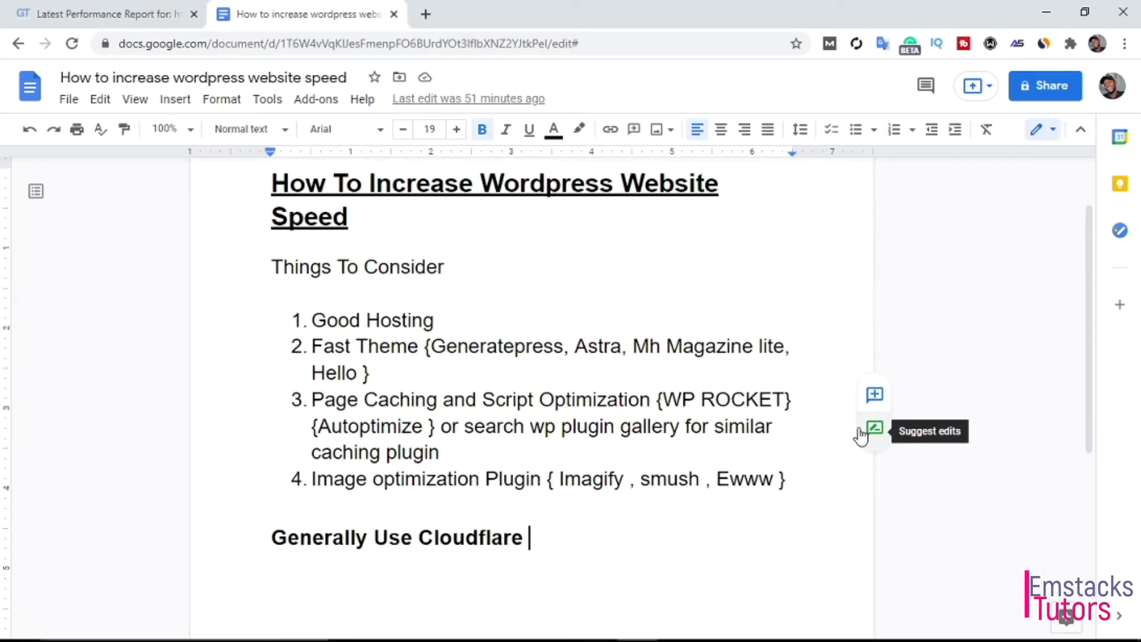
Open the WordPress admin dashboard at musafirmusic.com/wp-admin in a new browser tab
left_click(430, 17)
type("musafirmusic.com")
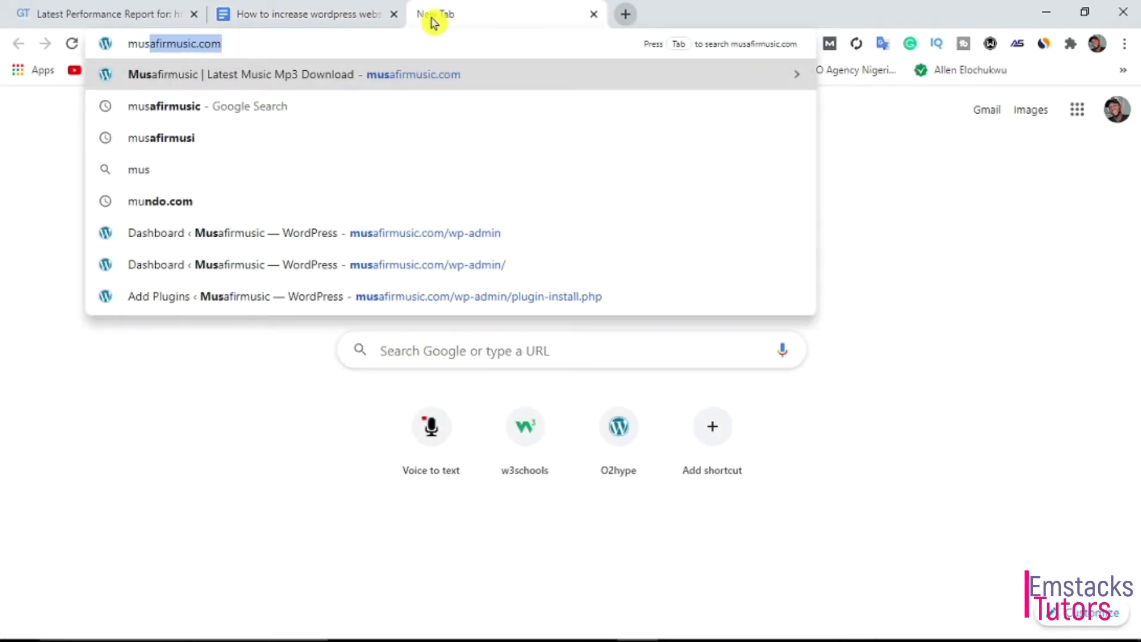
type("/wp-admin")
key("Return")
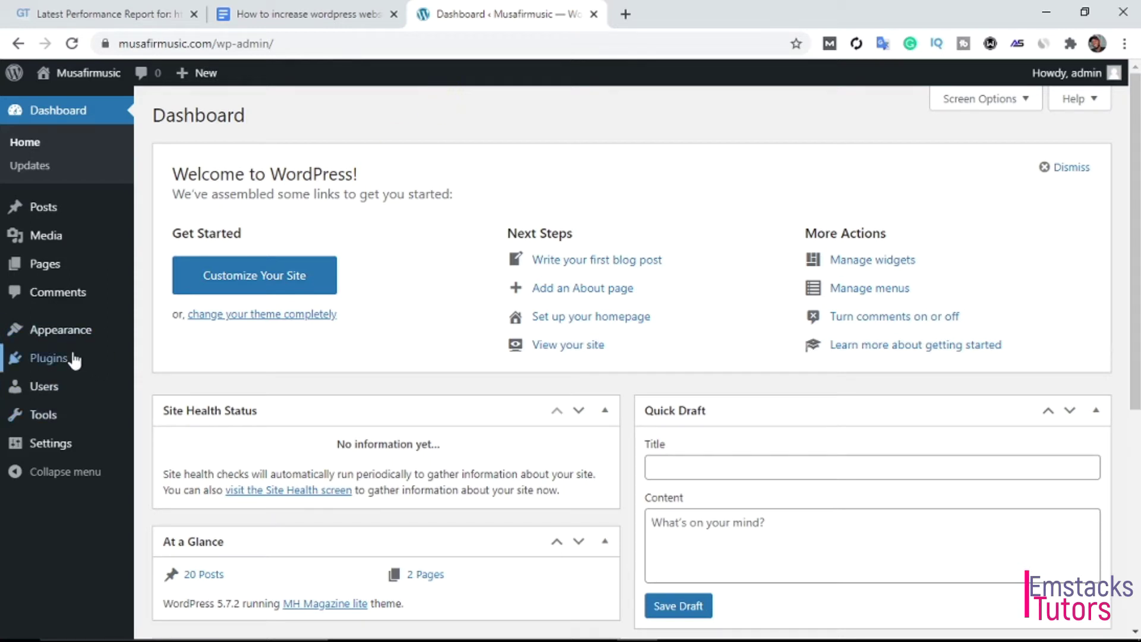
Open the installed themes page and look over the active theme and the other installed themes
mouse_move(76, 343)
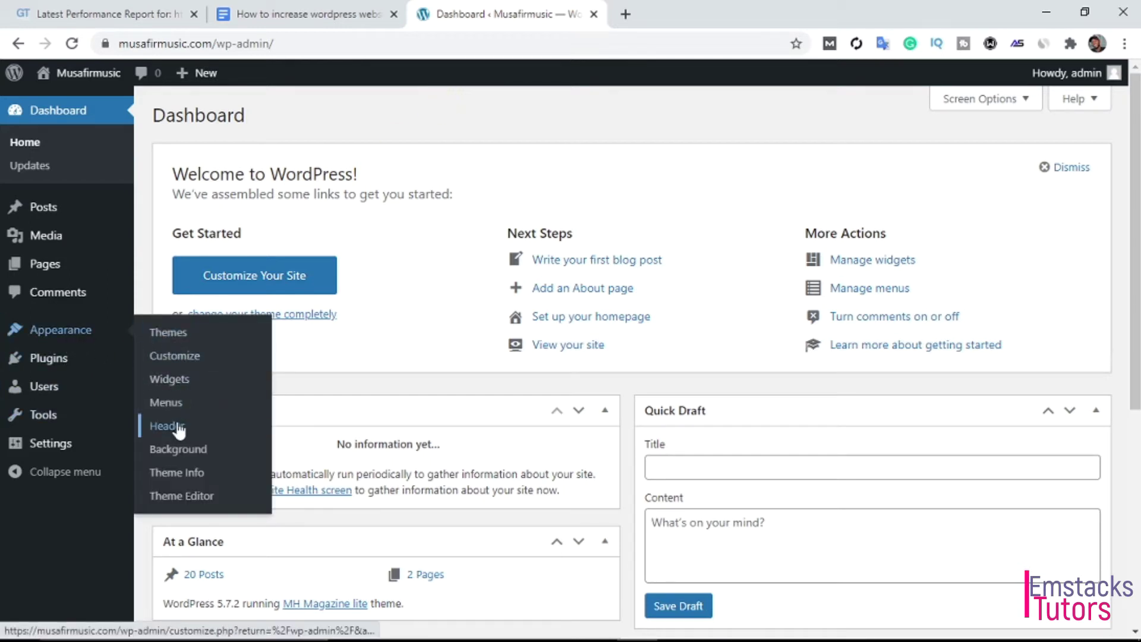
left_click(159, 341)
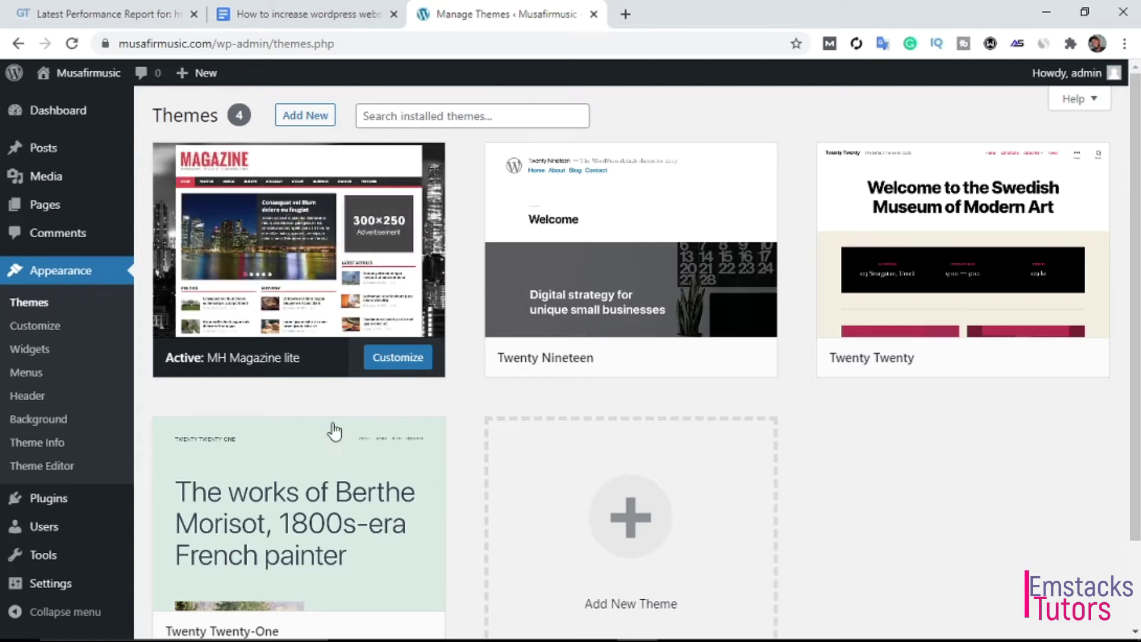
scroll(331, 428, "down", 2)
Open the page for adding plugins and search it for "EWWW Image Optimizer"
mouse_move(56, 508)
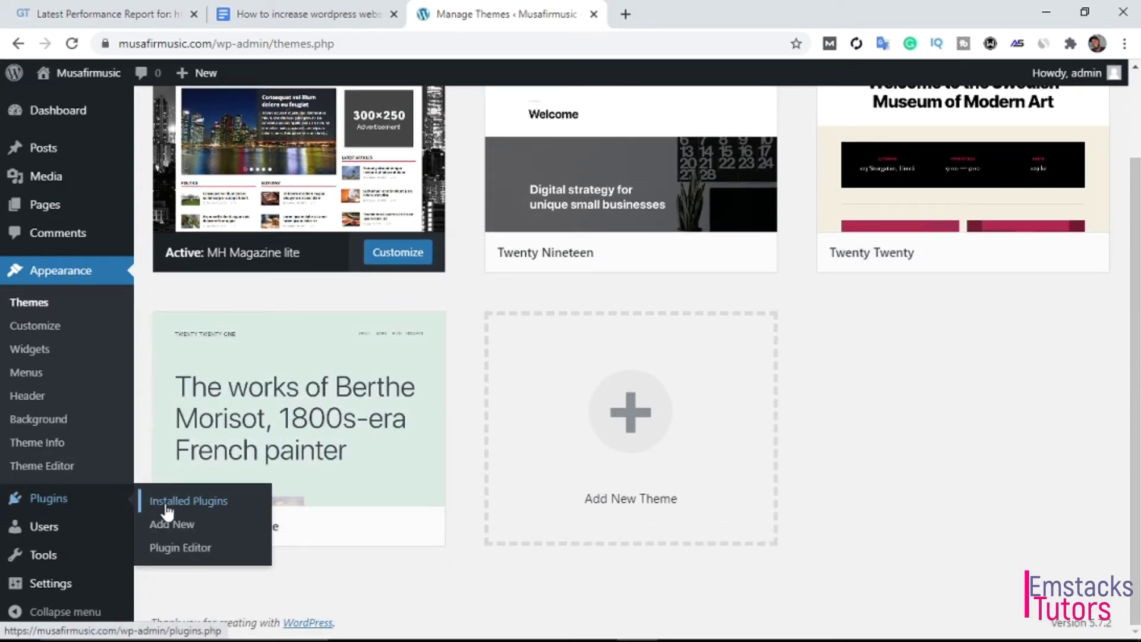
left_click(170, 531)
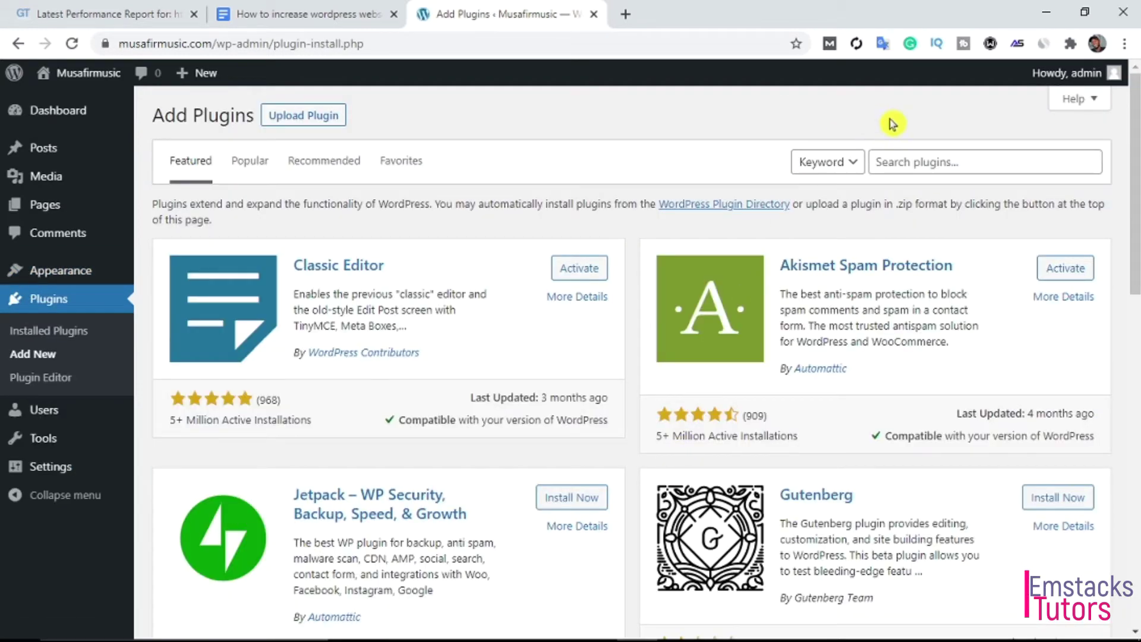
left_click(918, 162)
type("EWWW Image Optimizer")
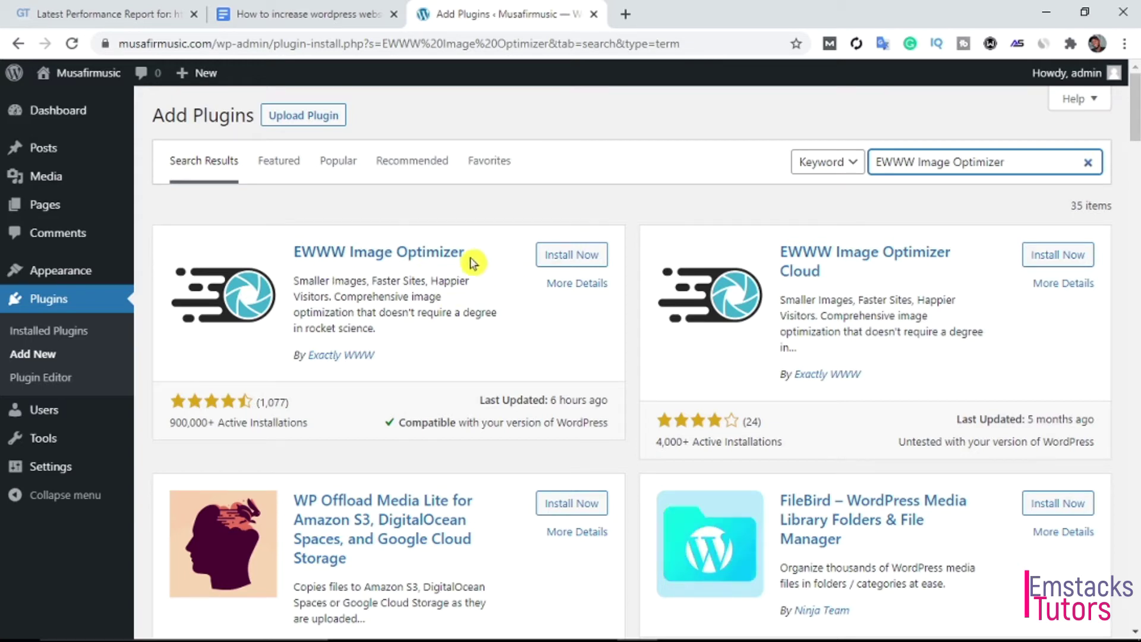
Install the EWWW Image Optimizer plugin, activate it in a separate browser tab and close that tab
left_click(568, 257)
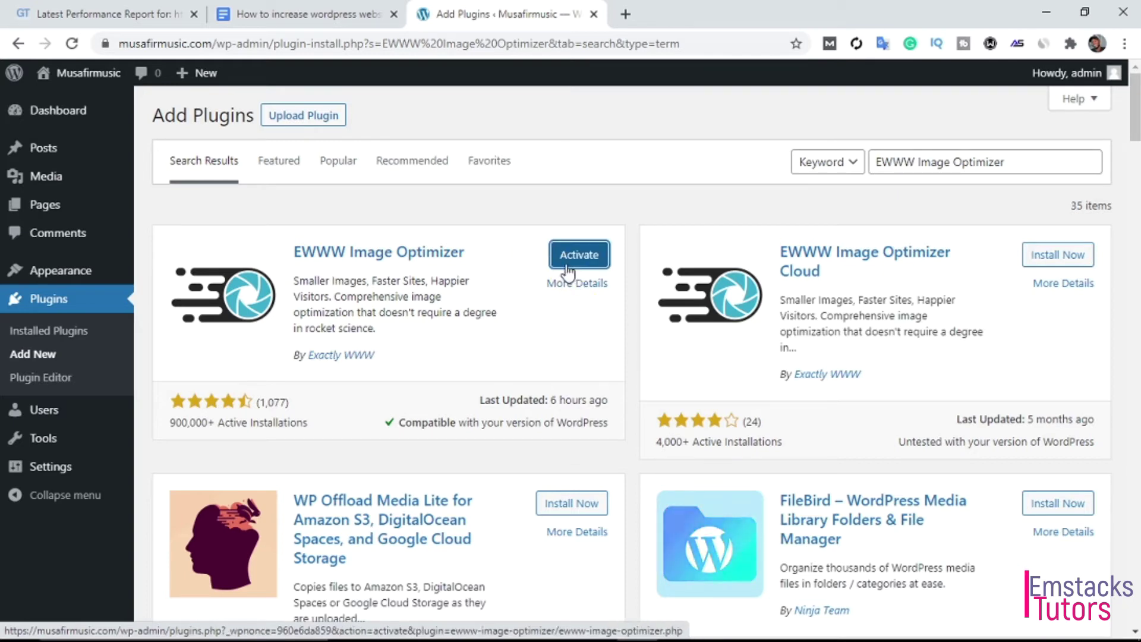
right_click(573, 259)
left_click(587, 265)
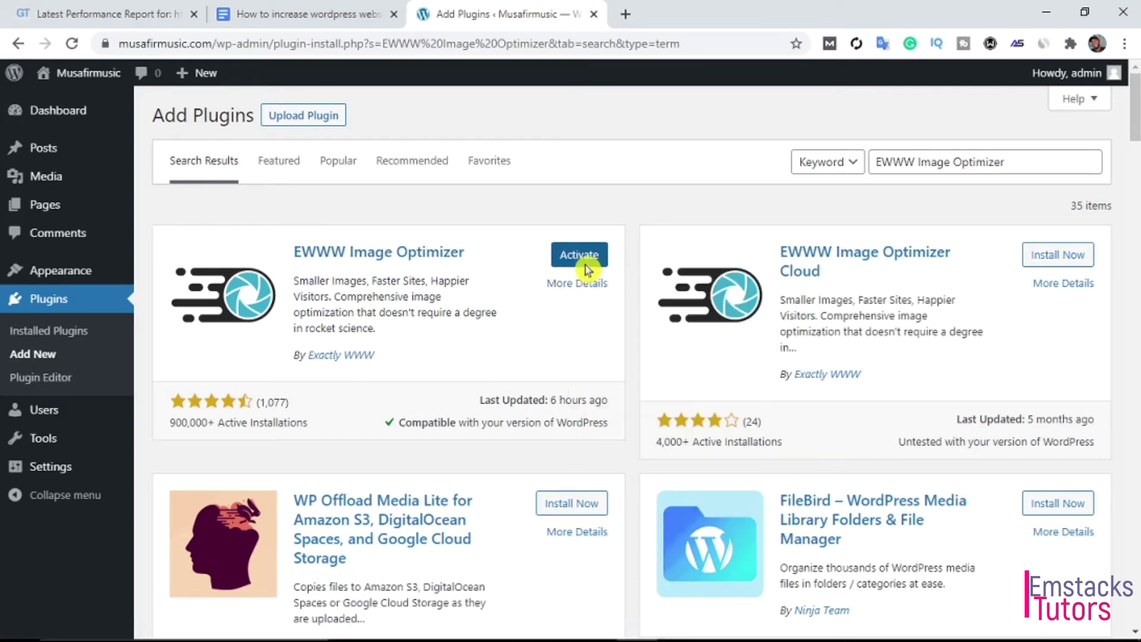
left_click(653, 17)
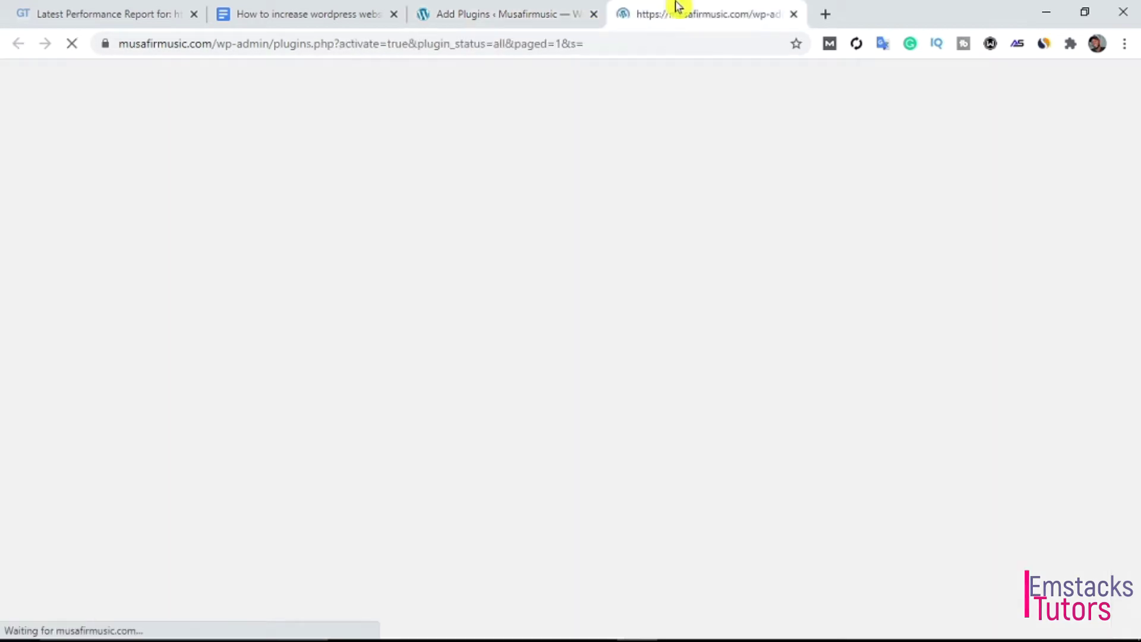
key("ctrl+w")
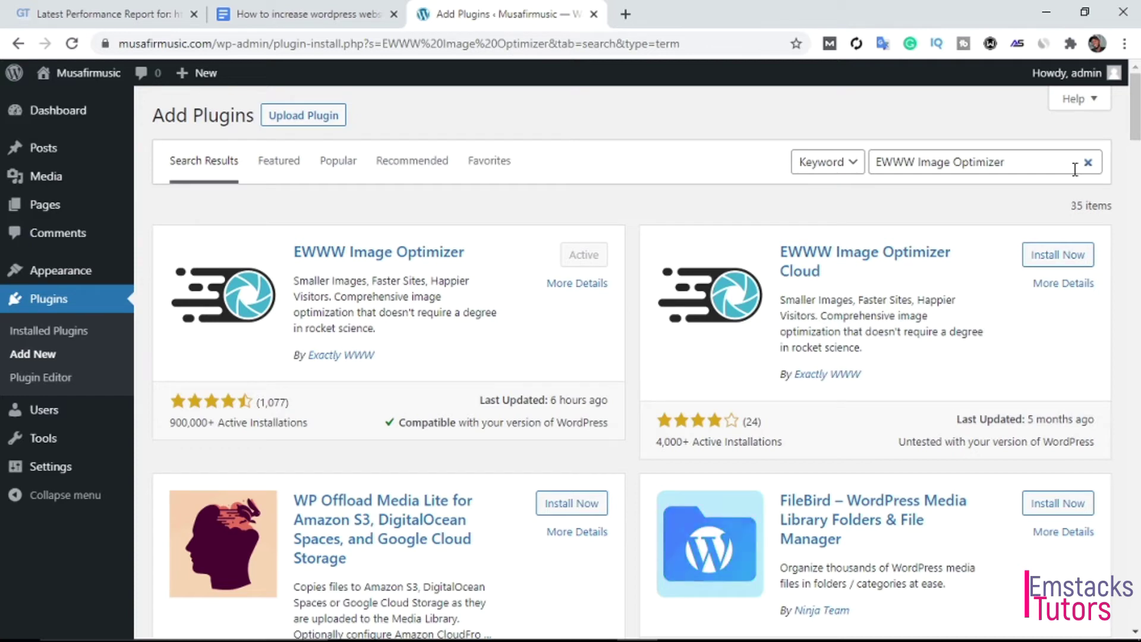
left_click(35, 12)
left_click(477, 7)
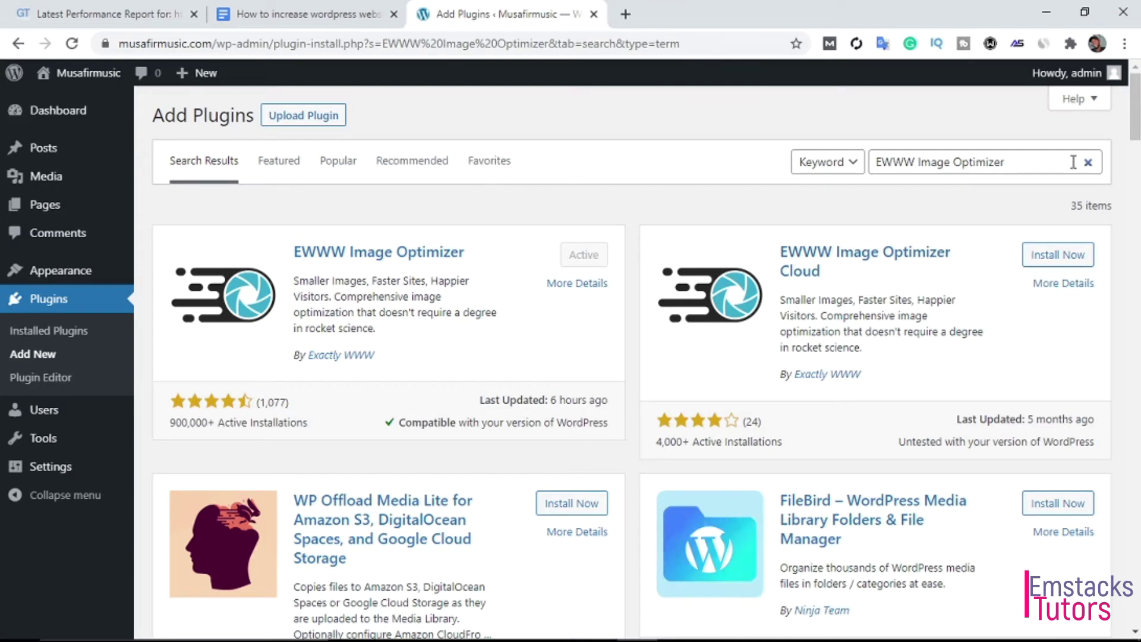
left_click(326, 114)
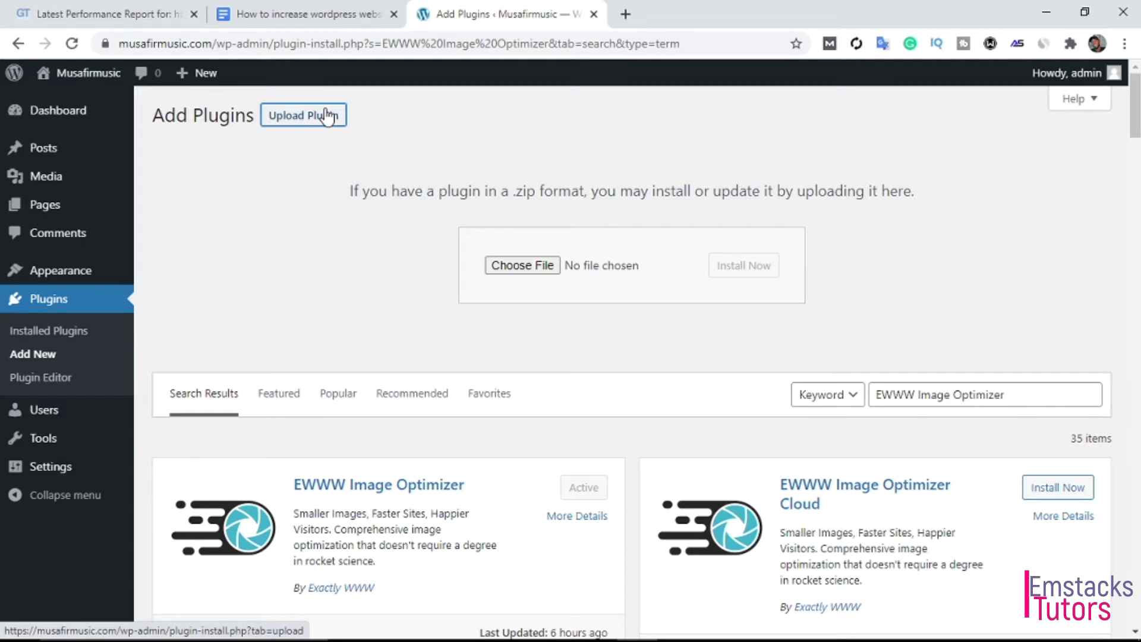
left_click(325, 116)
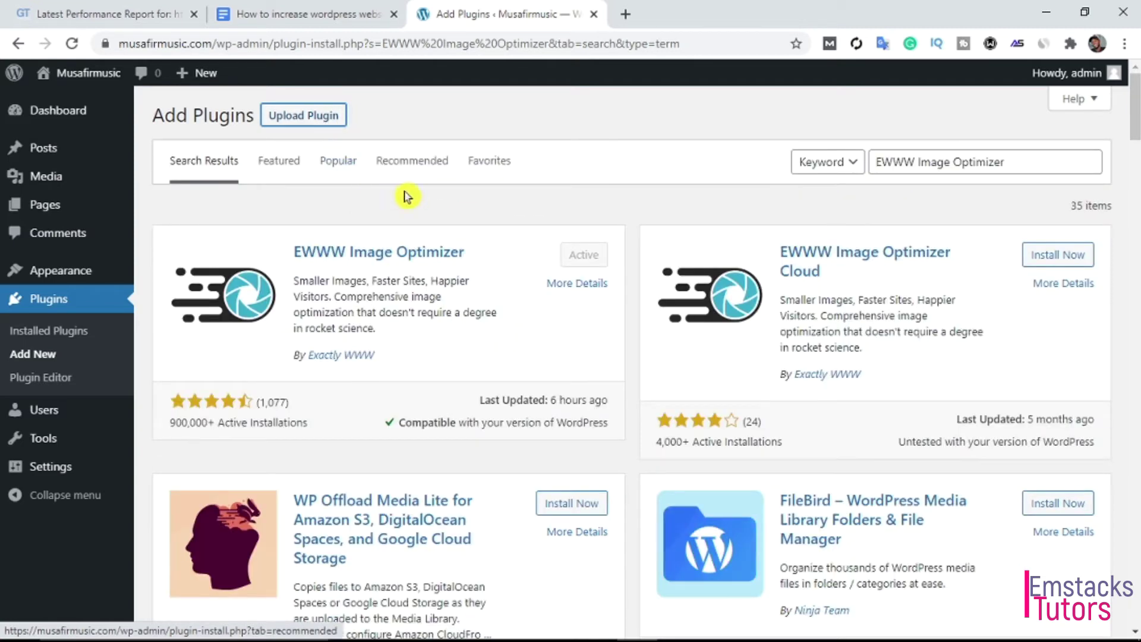
Upload wp-rocket.zip as a plugin, install it and activate it
left_click(326, 115)
left_click(515, 266)
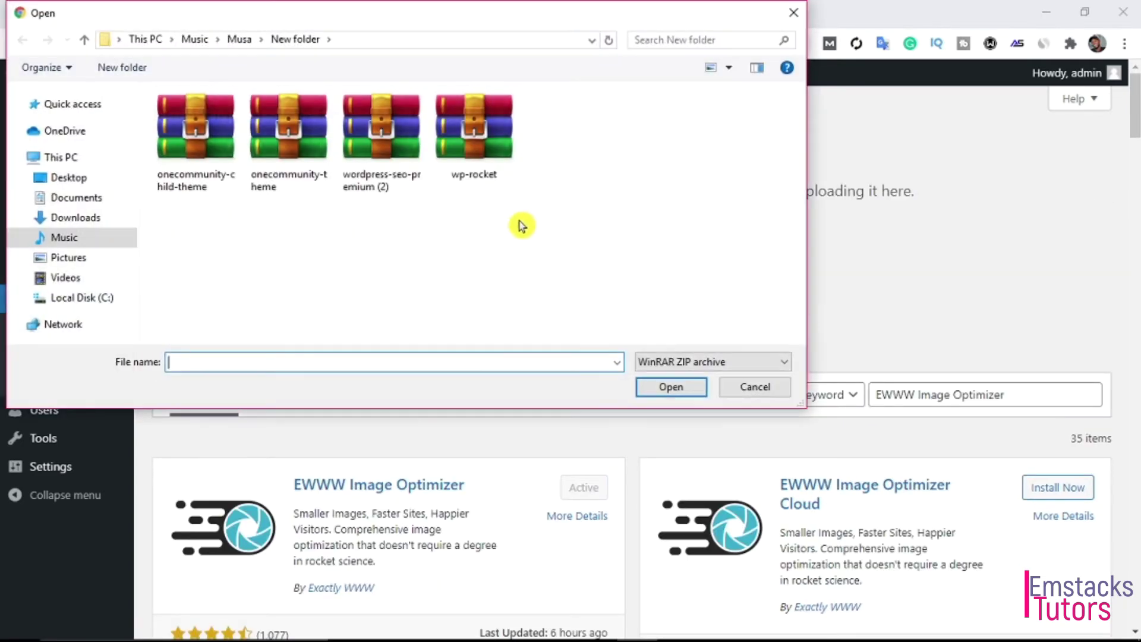
left_click(475, 163)
left_click(669, 387)
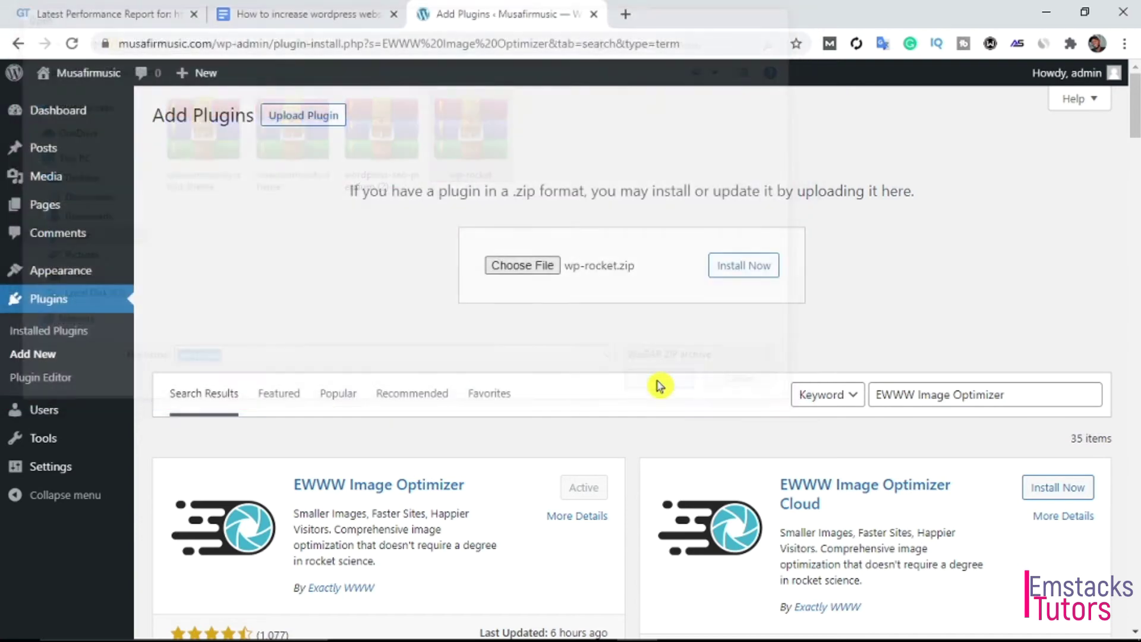
left_click(727, 270)
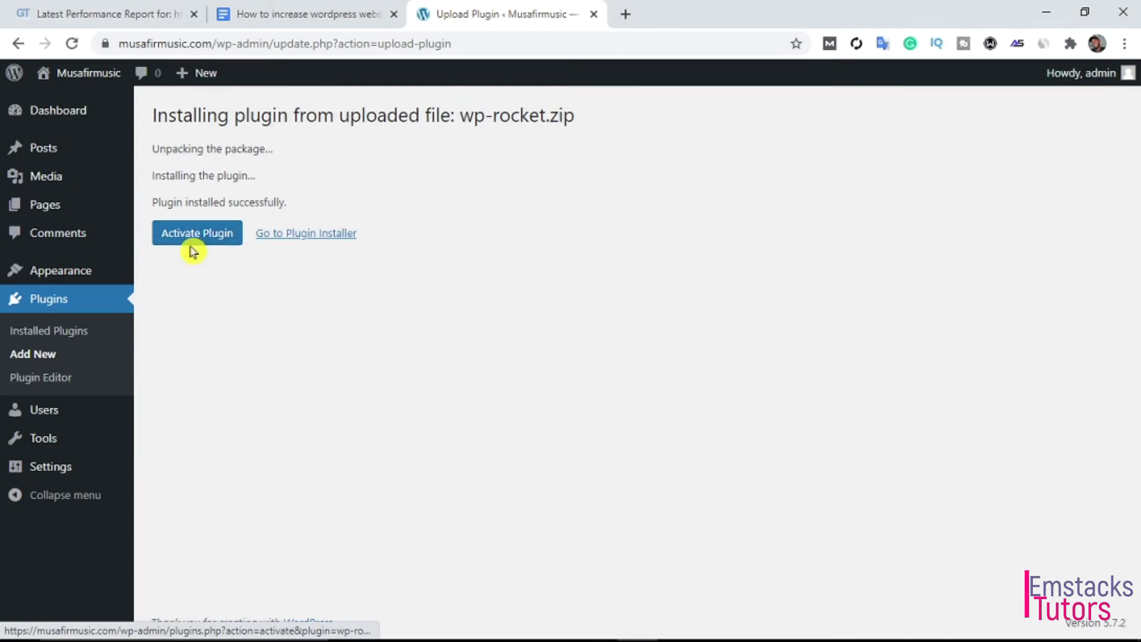
left_click(191, 247)
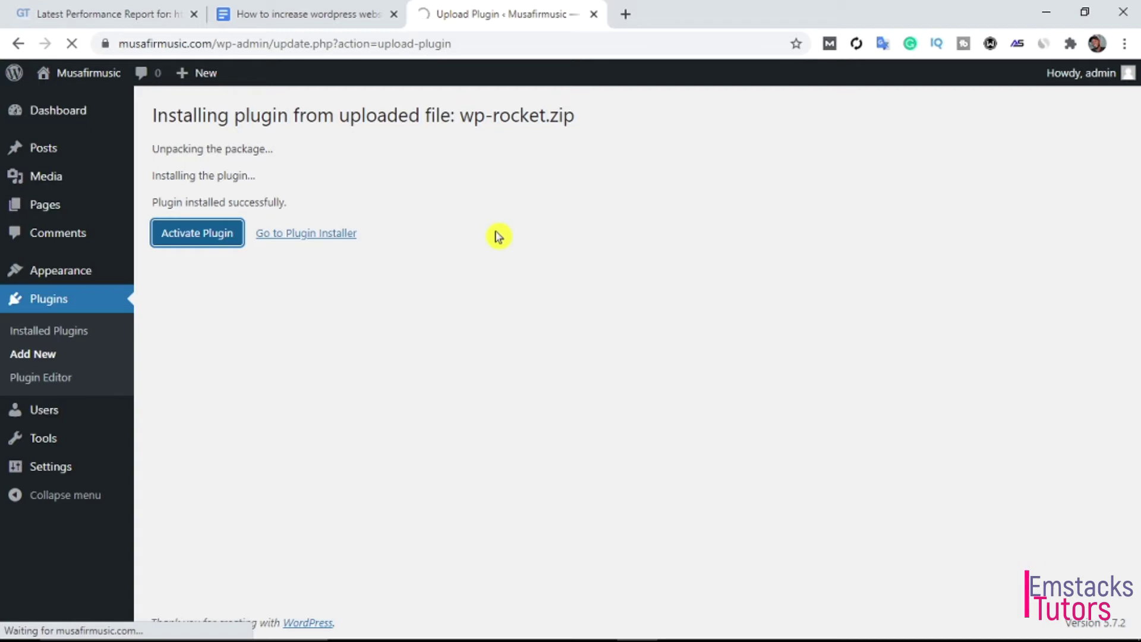
Look through the installed plugins list and open the settings of EWWW Image Optimizer
scroll(376, 422, "down", 5)
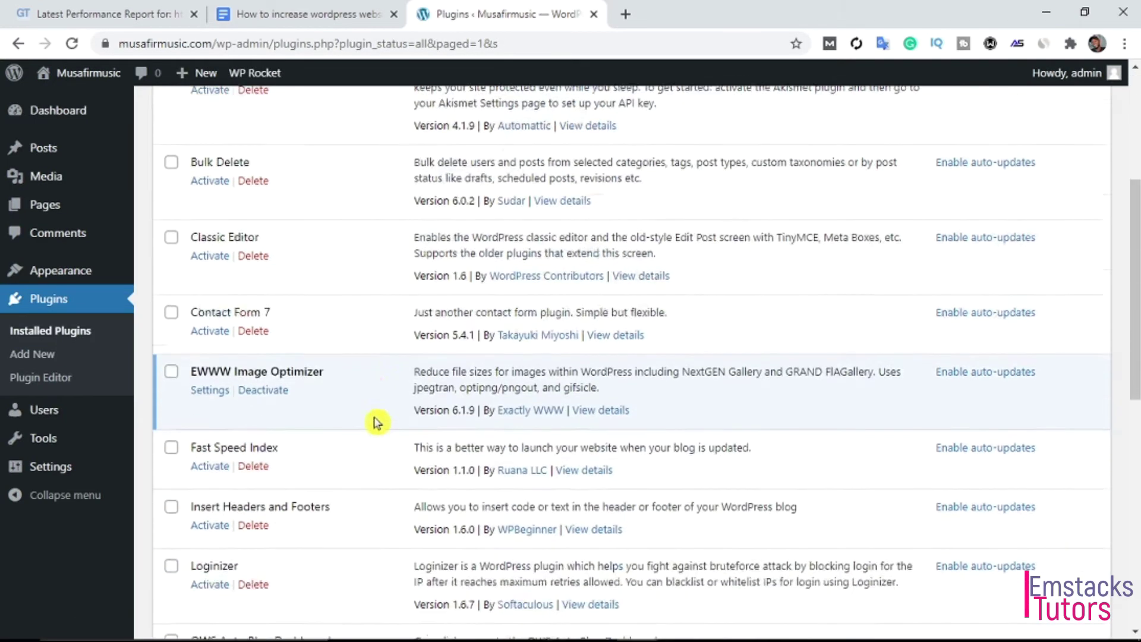
scroll(376, 422, "down", 2)
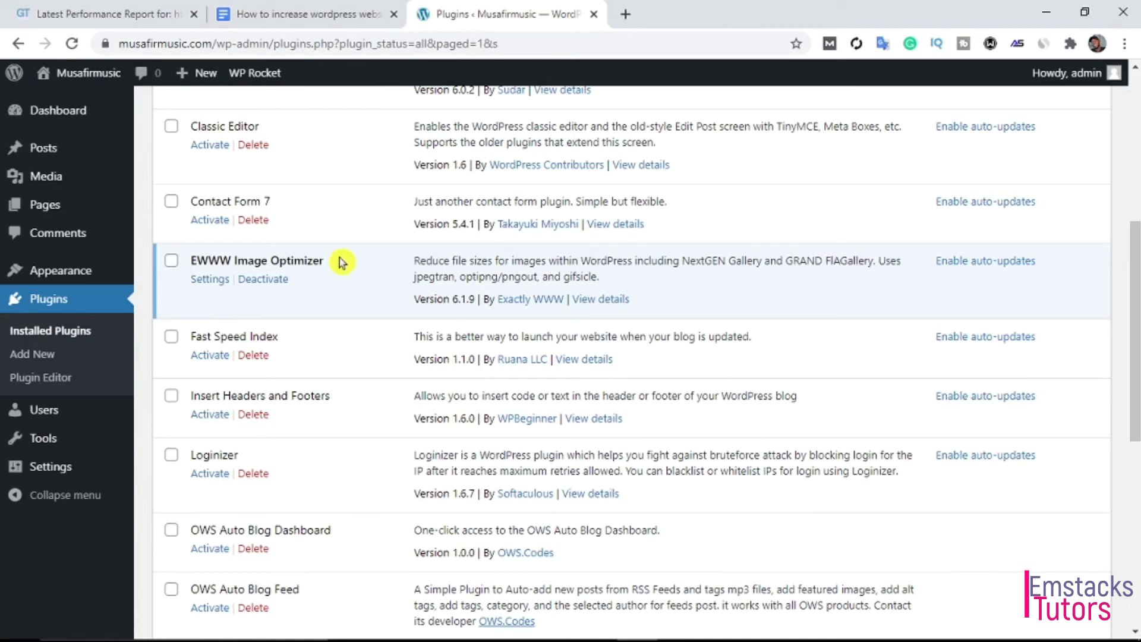
scroll(356, 452, "down", 8)
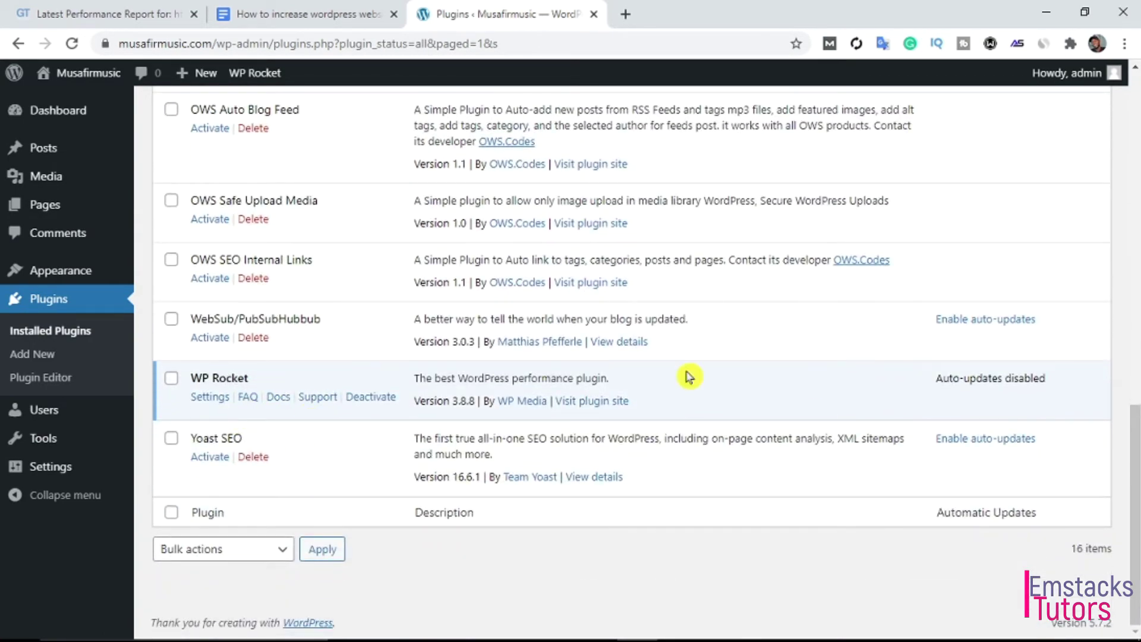
left_click_drag(1135, 438, 1137, 181)
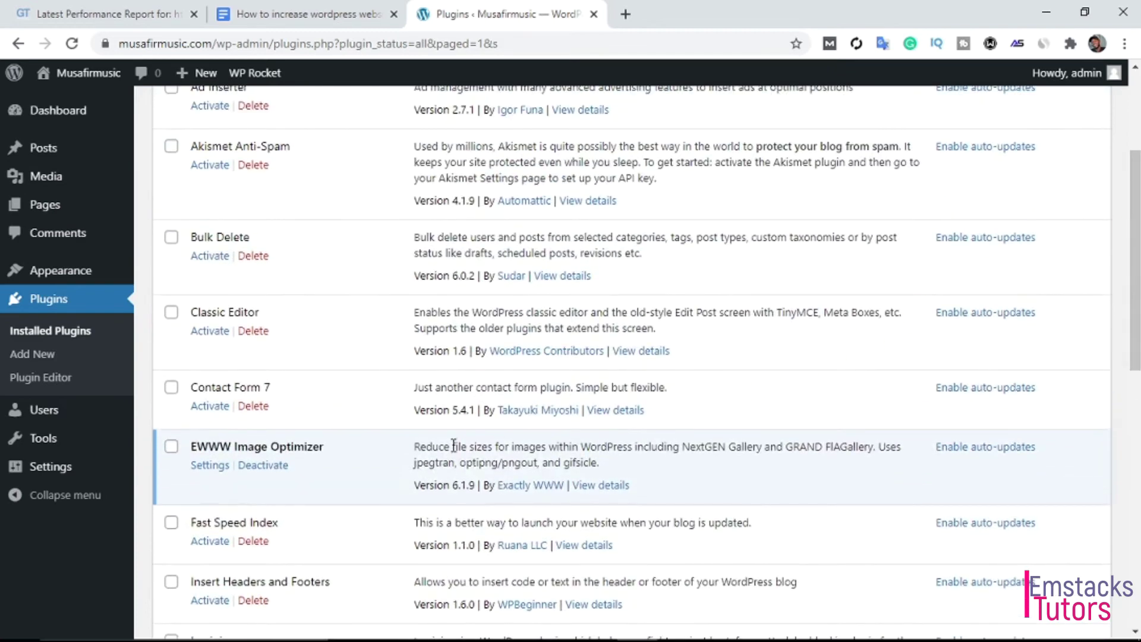
left_click(217, 467)
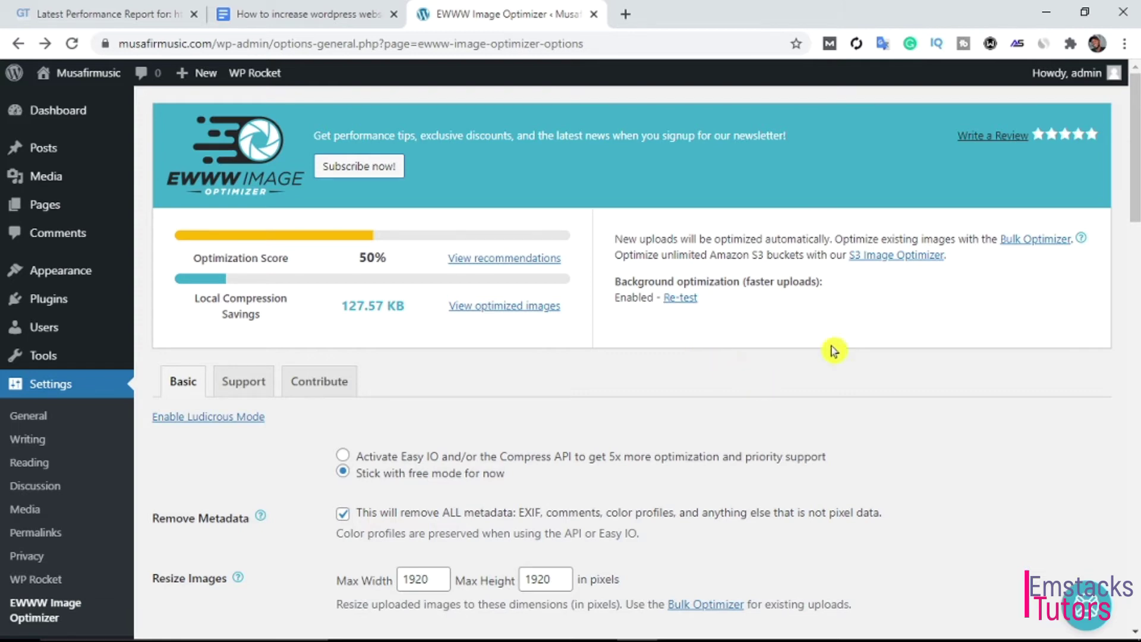
Review the resize, lazy load and WebP options of EWWW Image Optimizer and save the settings
scroll(759, 380, "down", 5)
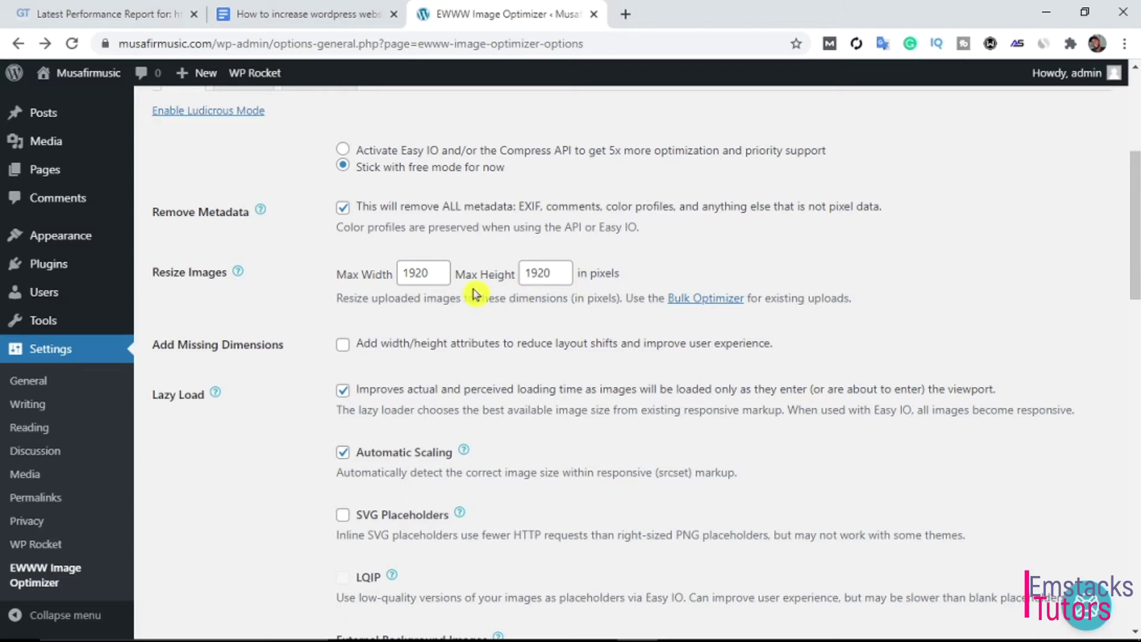
scroll(372, 257, "down", 2)
left_click(299, 275)
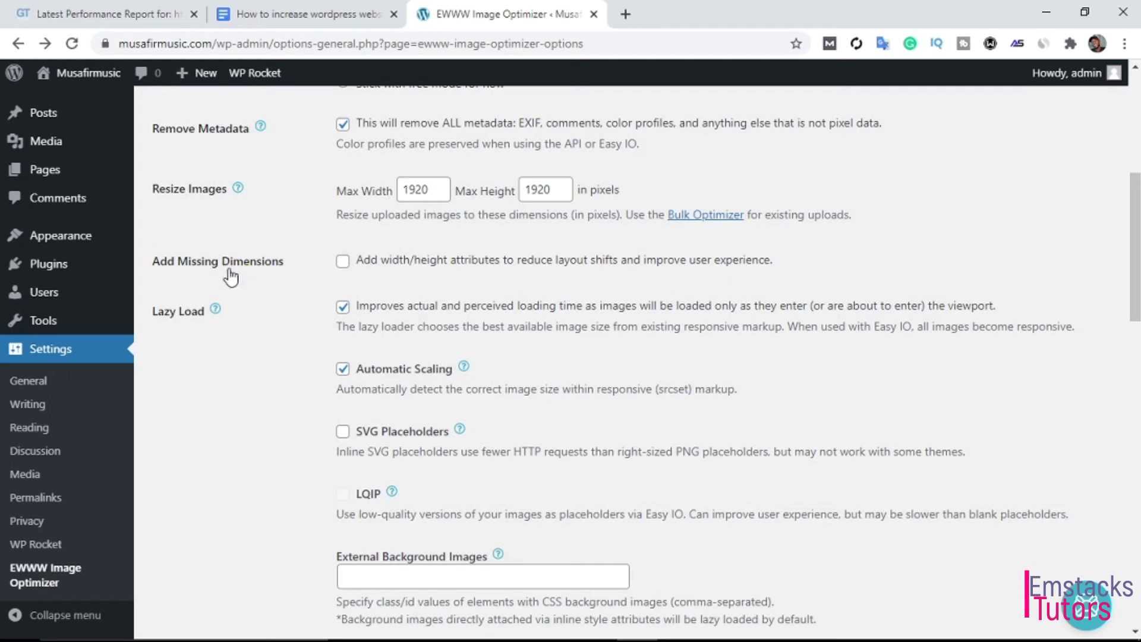
left_click(396, 284)
scroll(166, 313, "down", 1)
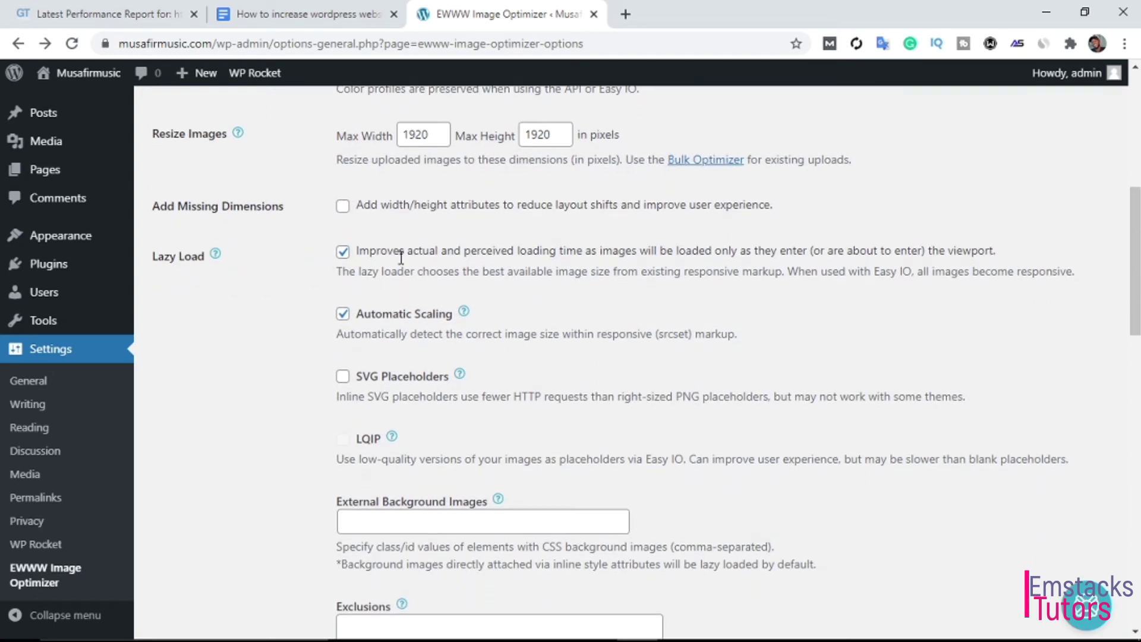
left_click(412, 231)
scroll(363, 279, "down", 2)
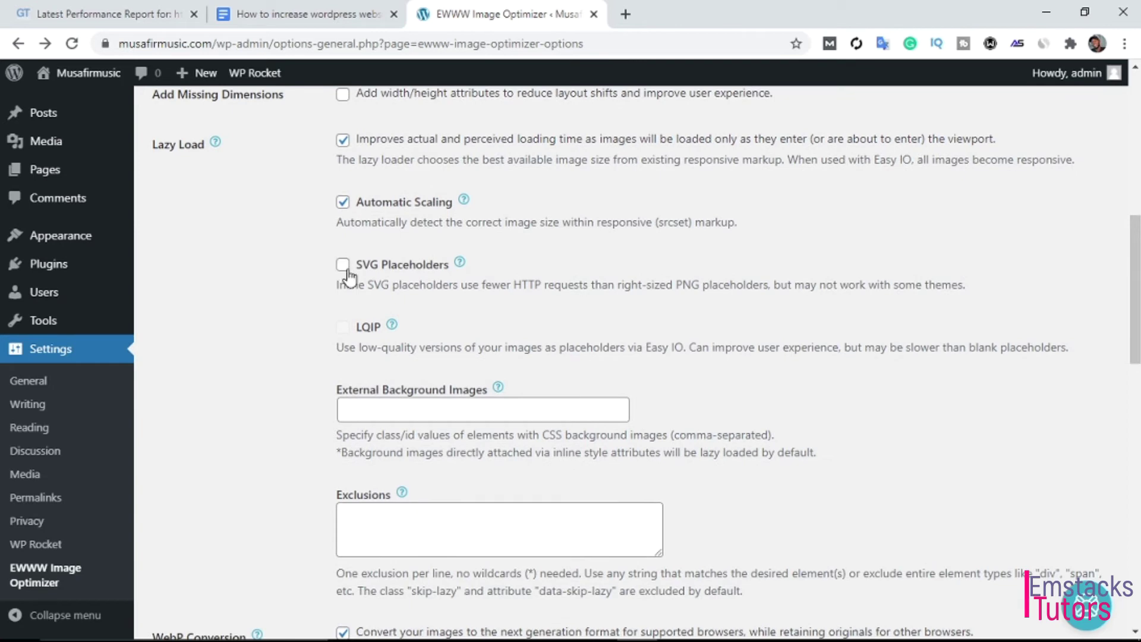
scroll(443, 299, "down", 10)
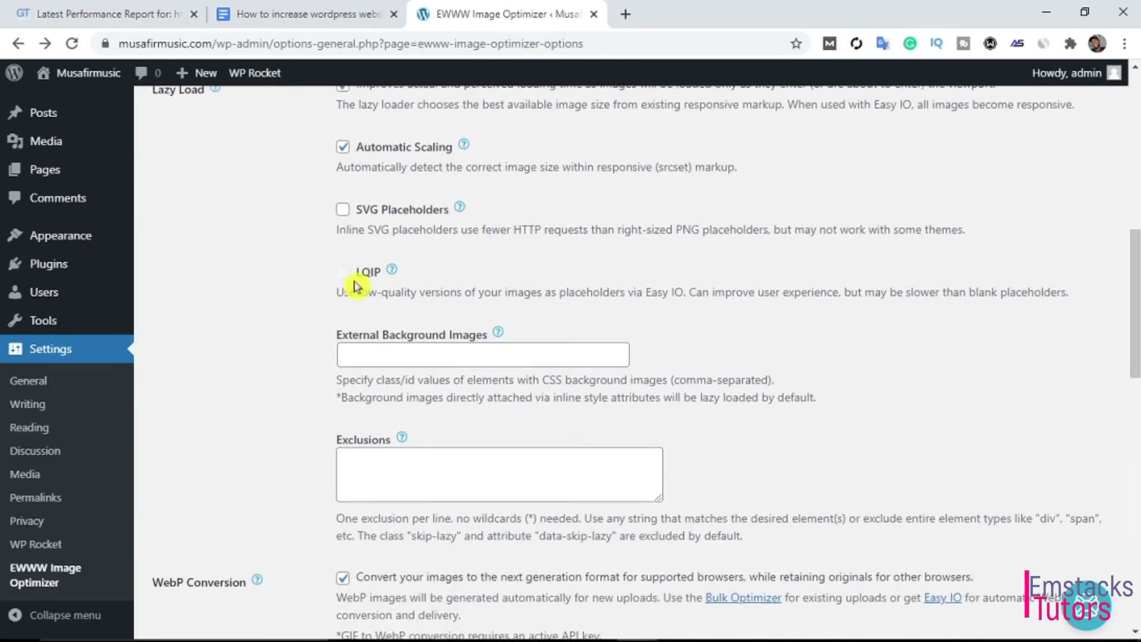
scroll(392, 402, "down", 7)
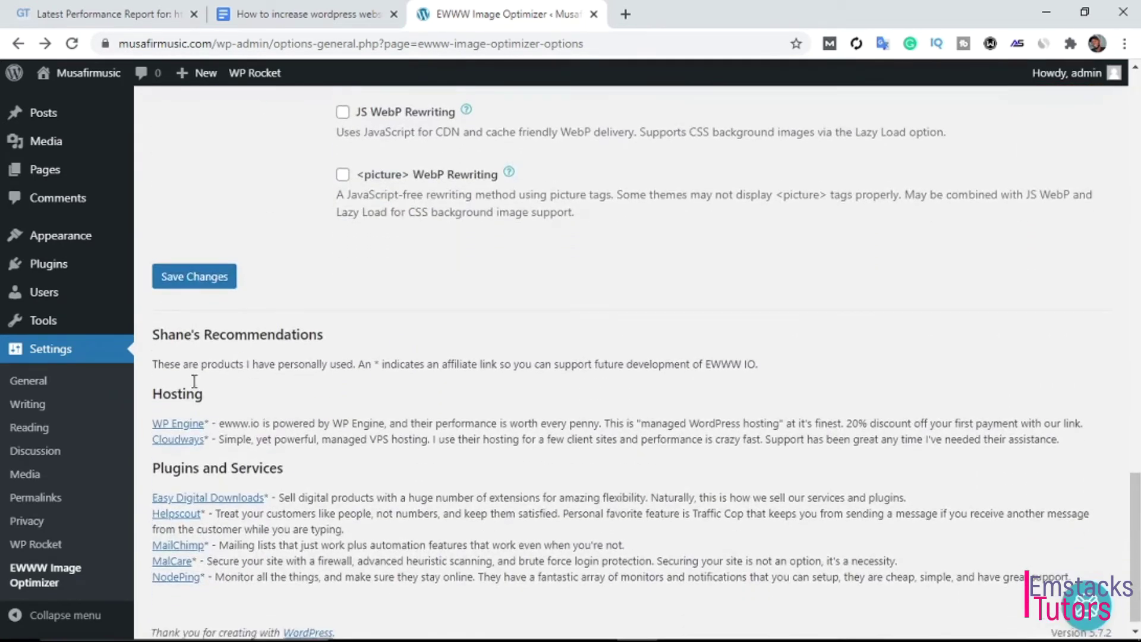
left_click(199, 265)
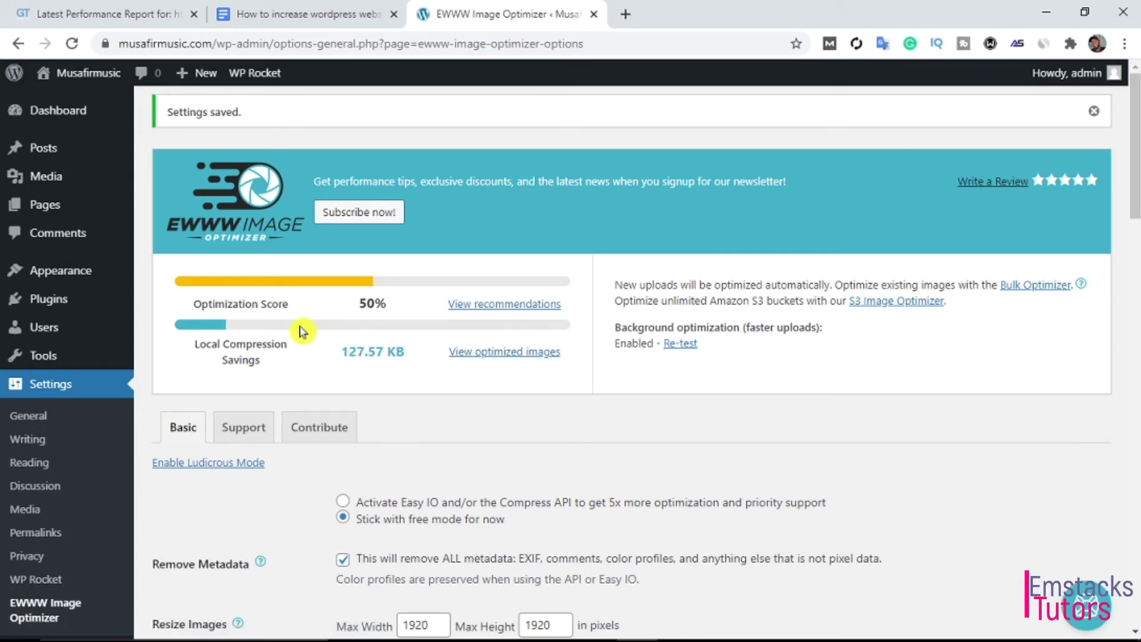
Open the cache options in the WP Rocket settings and review the mobile and user cache choices
scroll(268, 351, "down", 2)
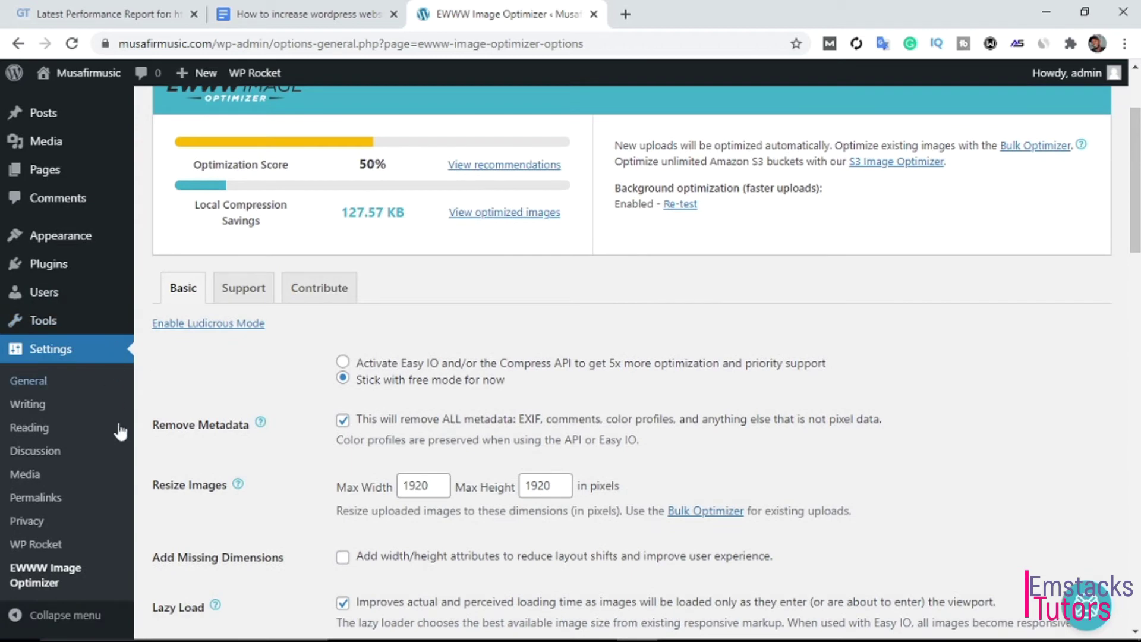
left_click(40, 546)
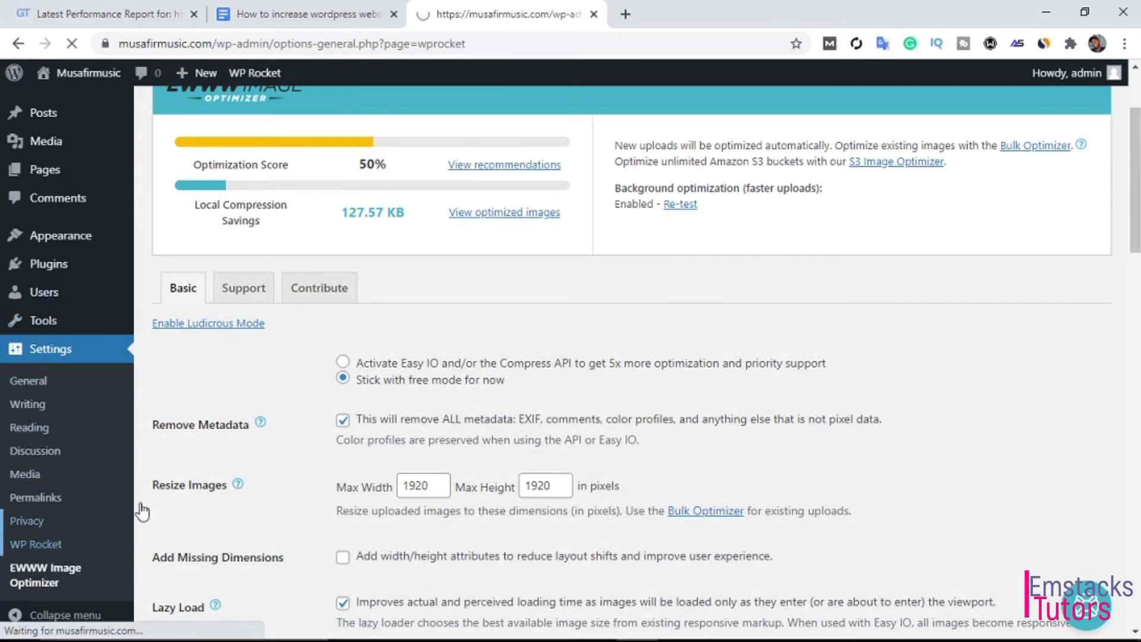
scroll(657, 265, "down", 4)
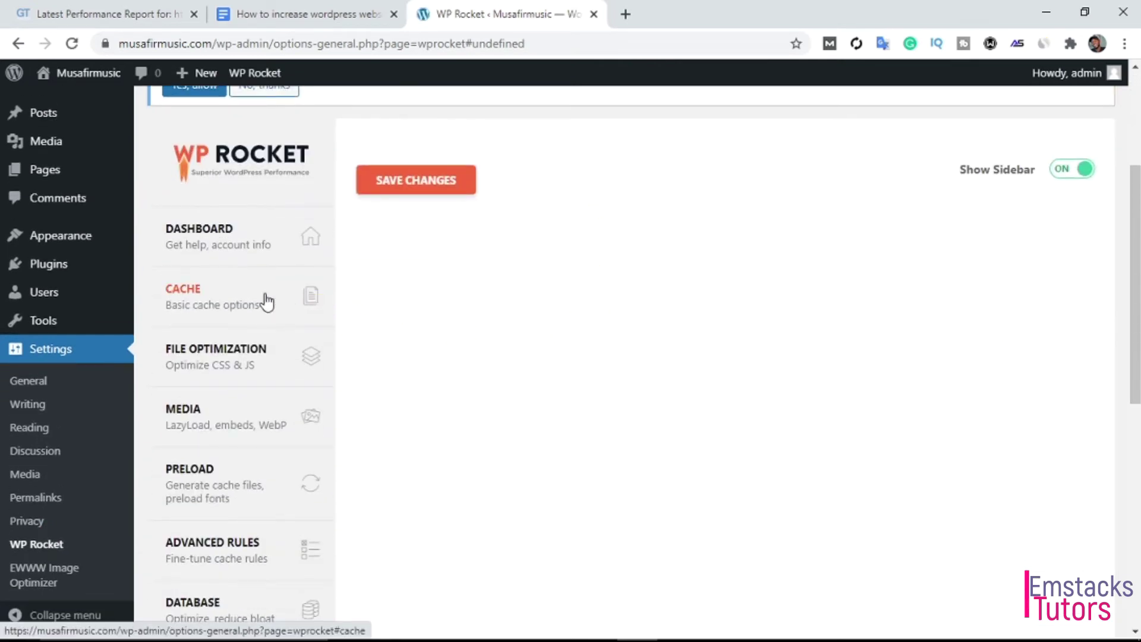
left_click(261, 300)
left_click(198, 295)
scroll(511, 390, "down", 3)
scroll(518, 392, "down", 3)
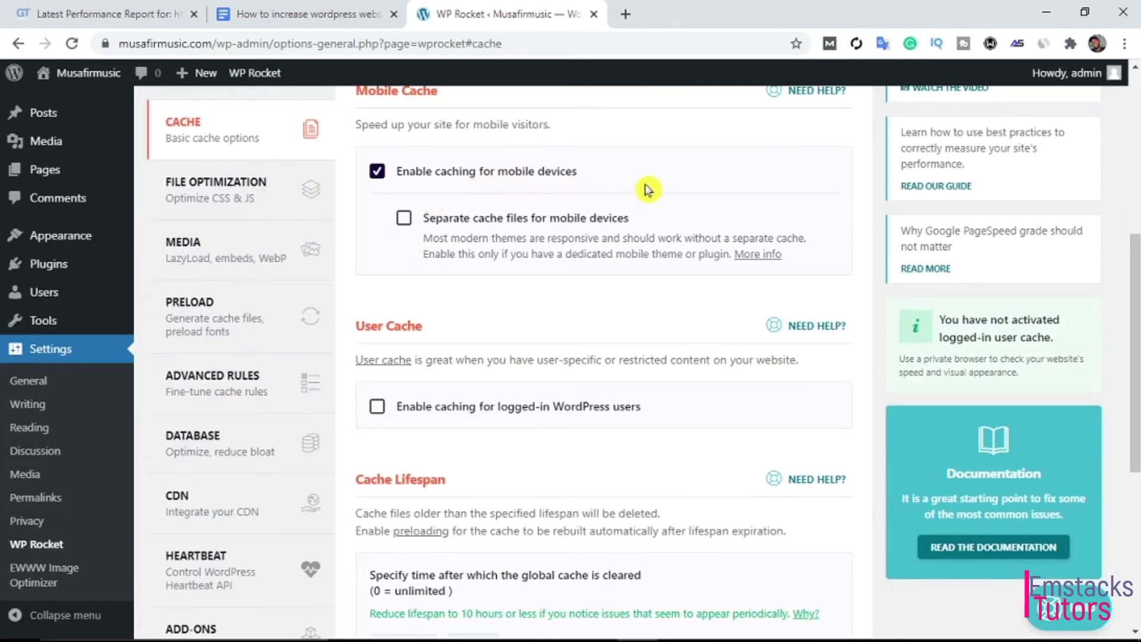
scroll(603, 211, "up", 1)
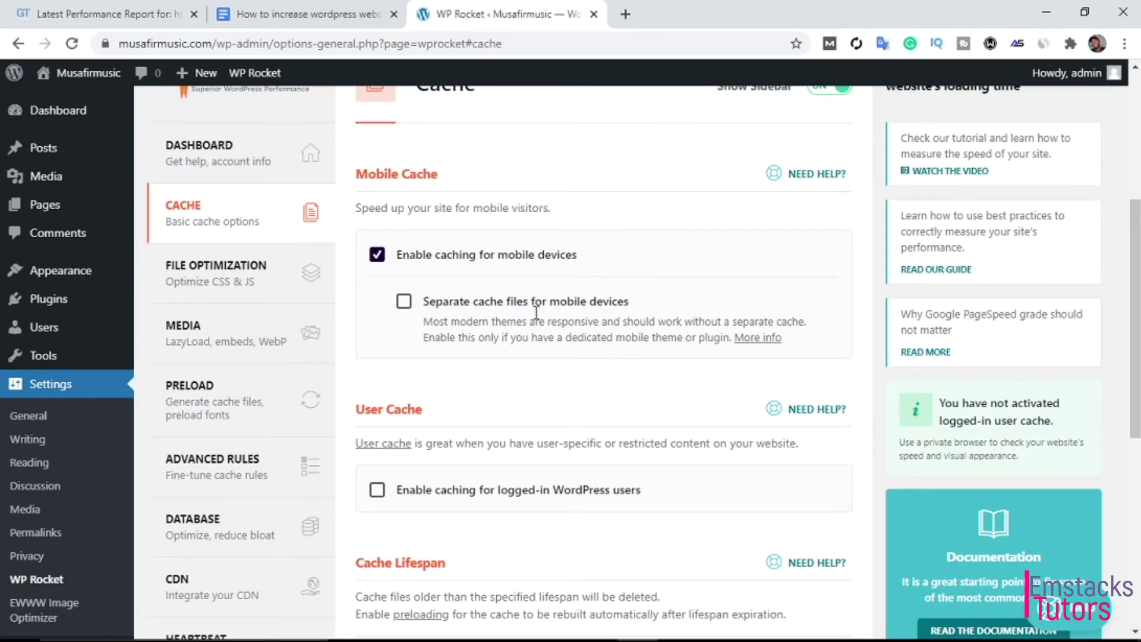
Enable caching for logged-in WordPress users and save the cache settings
scroll(396, 245, "down", 2)
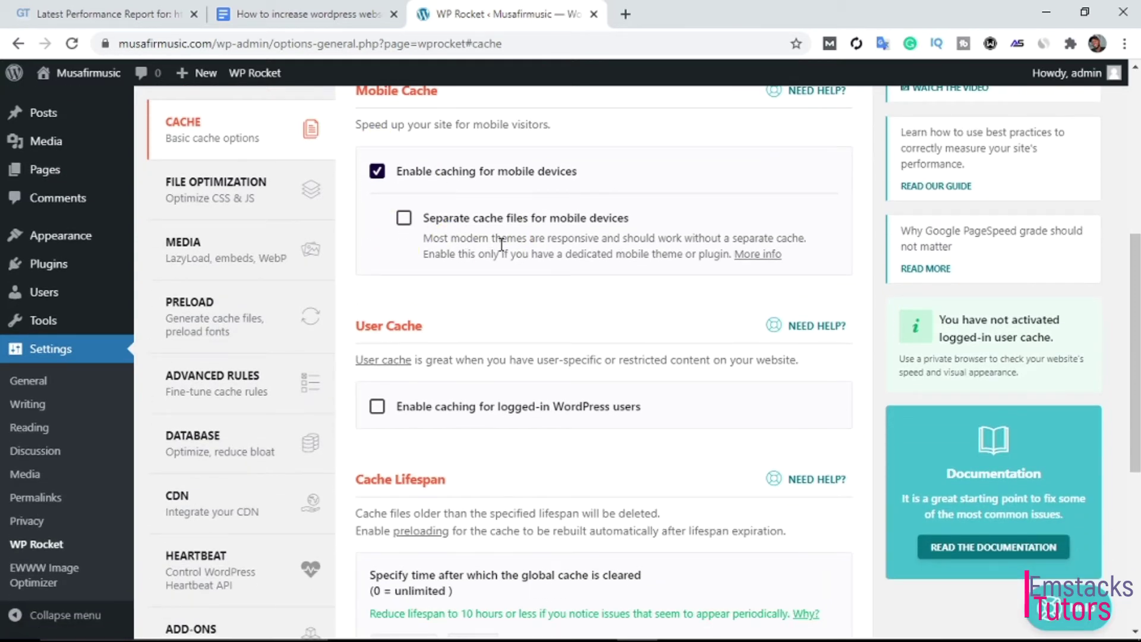
scroll(404, 232, "down", 5)
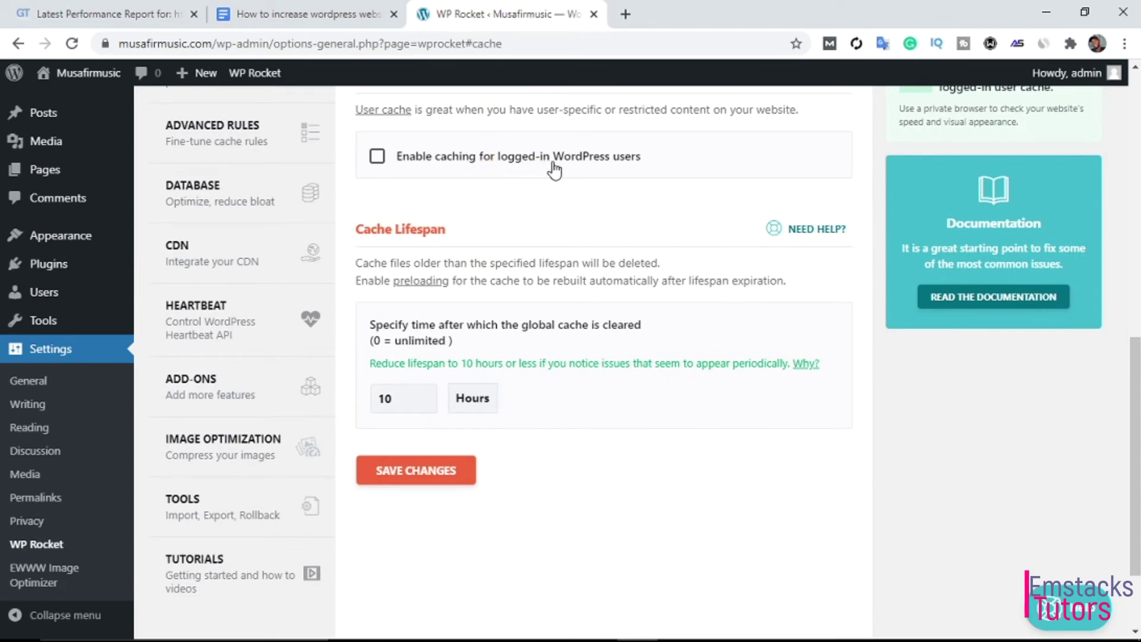
left_click(377, 156)
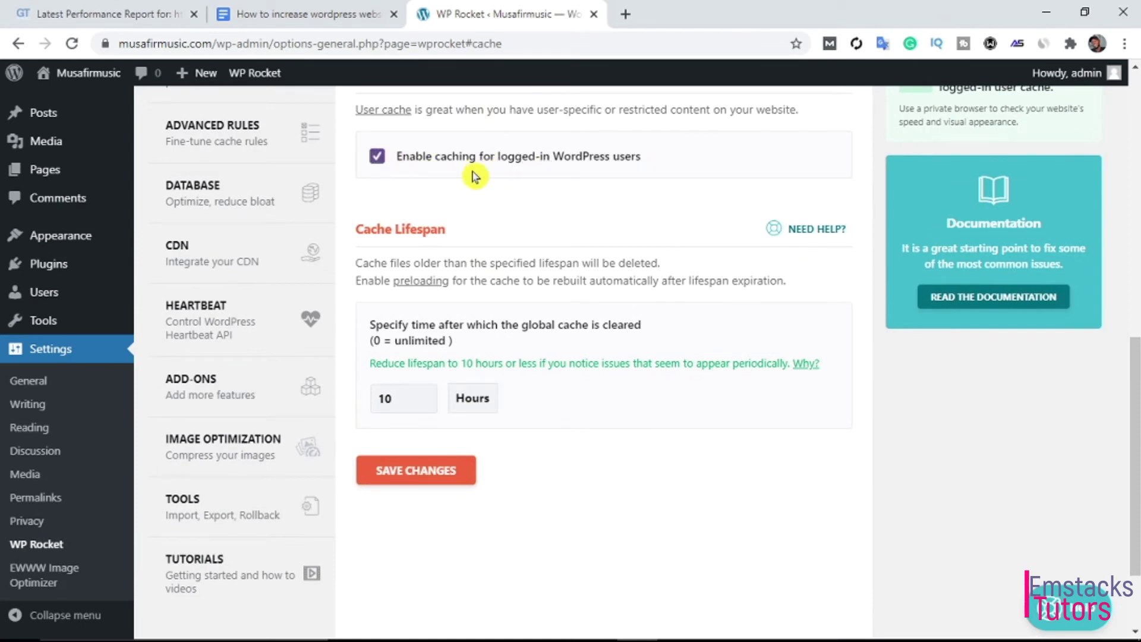
scroll(523, 187, "down", 1)
scroll(535, 202, "down", 1)
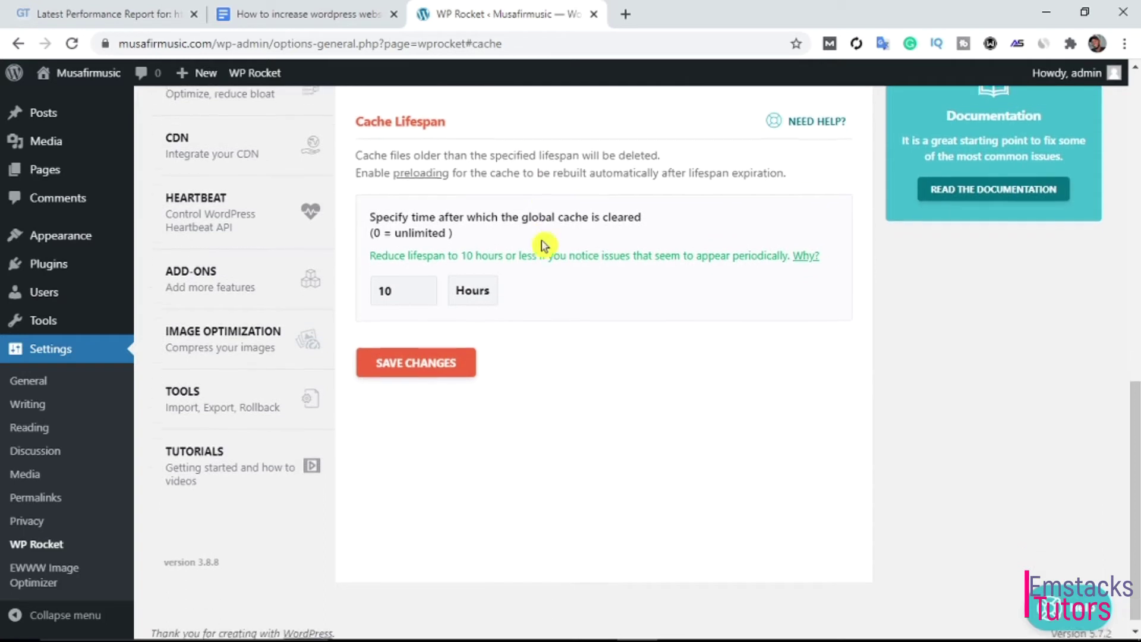
left_click(424, 348)
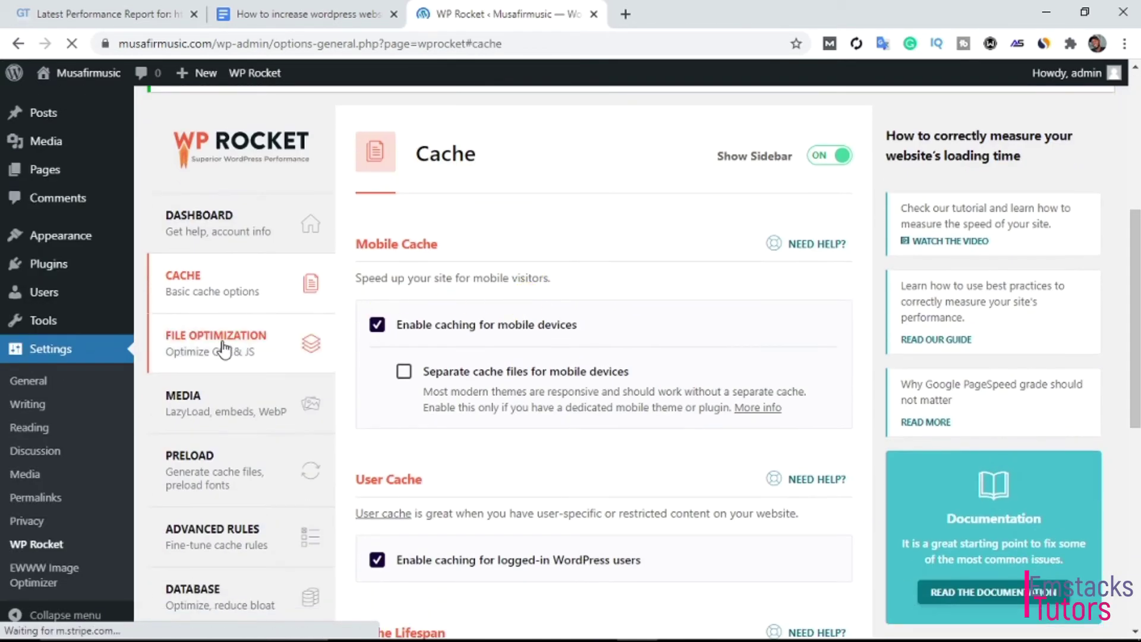
Open the WP Rocket file optimization settings and activate Minify CSS files
left_click(225, 347)
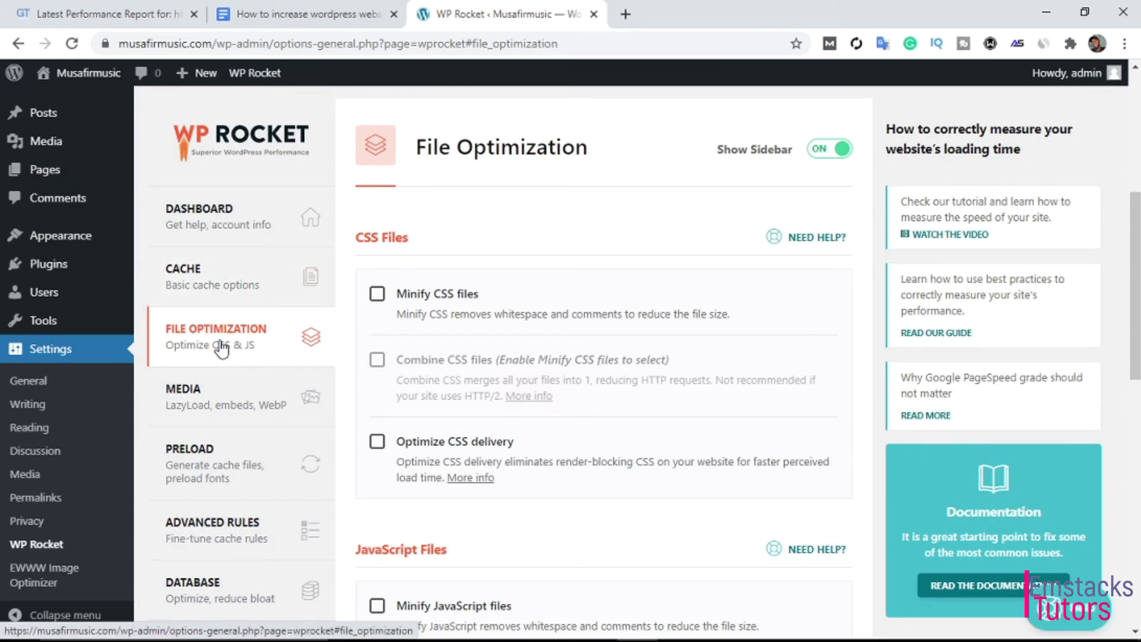
left_click(378, 295)
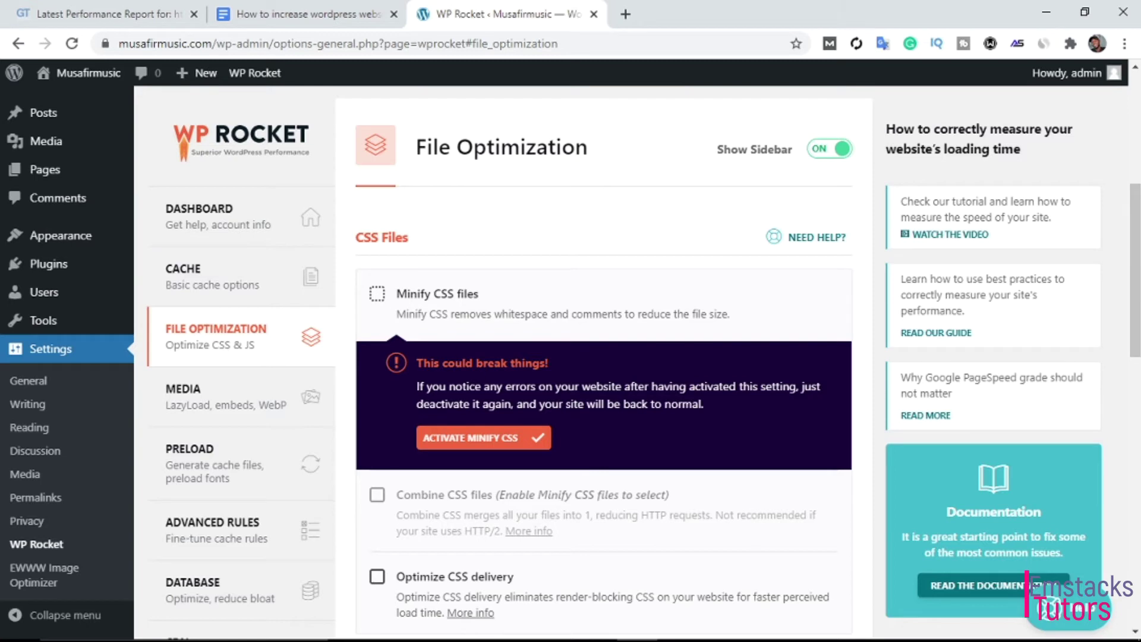
left_click(484, 438)
scroll(395, 360, "down", 1)
scroll(395, 361, "down", 2)
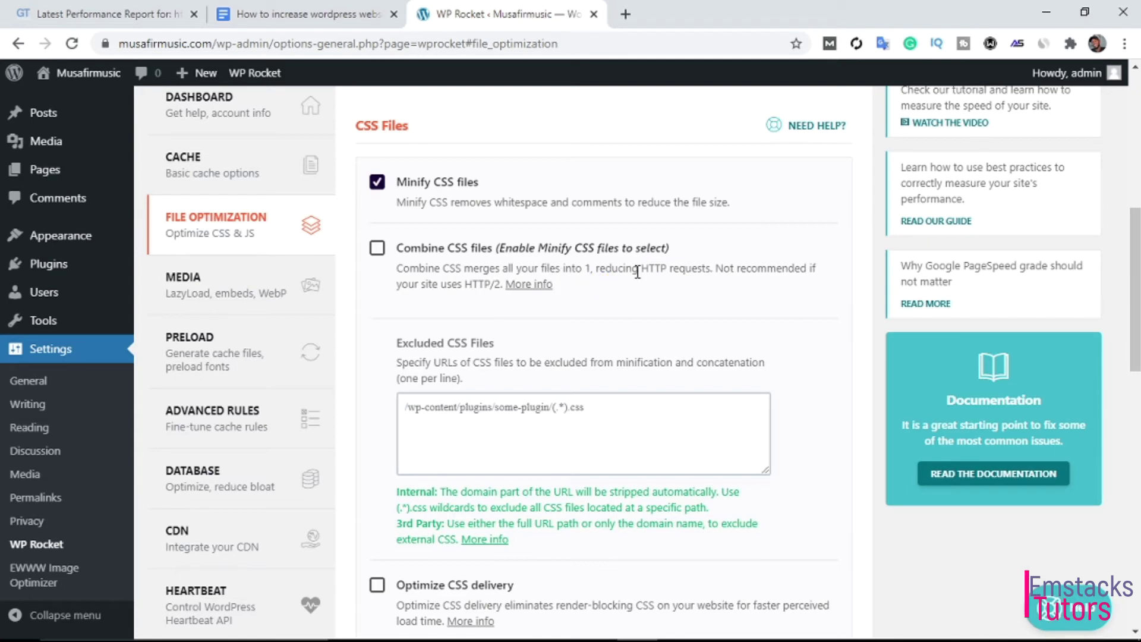
Activate Combine CSS files and enable Optimize CSS delivery
left_click(378, 249)
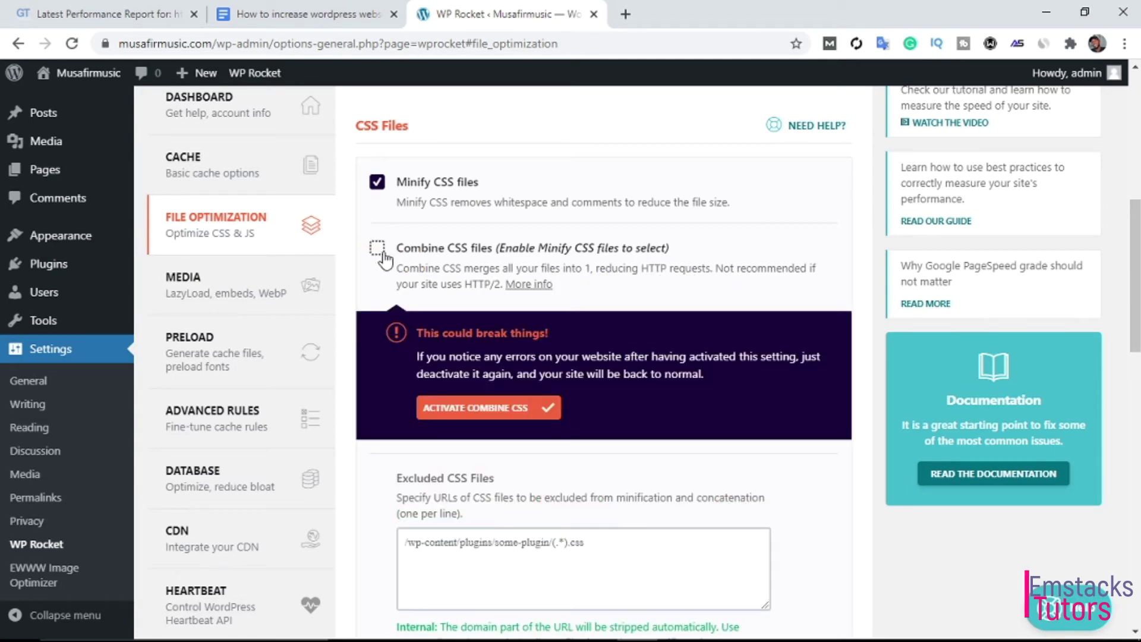
left_click(476, 409)
scroll(473, 297, "down", 4)
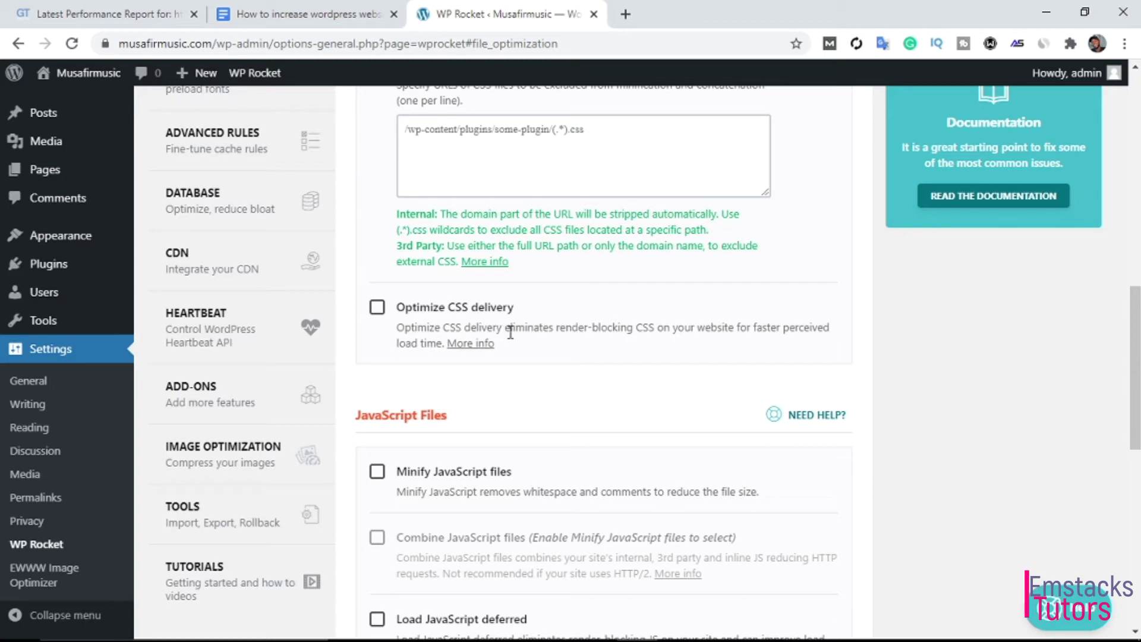
left_click(376, 309)
Activate Minify JavaScript files and bring up the activation prompt for Combine JavaScript files
scroll(479, 400, "down", 5)
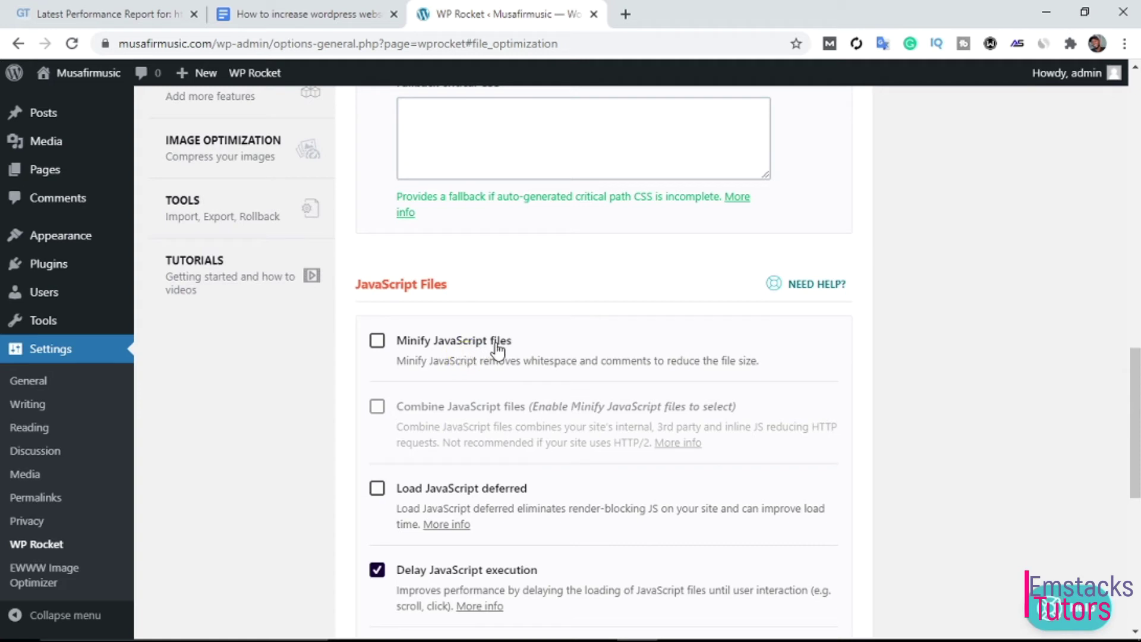
left_click(376, 341)
scroll(440, 404, "down", 1)
left_click(493, 455)
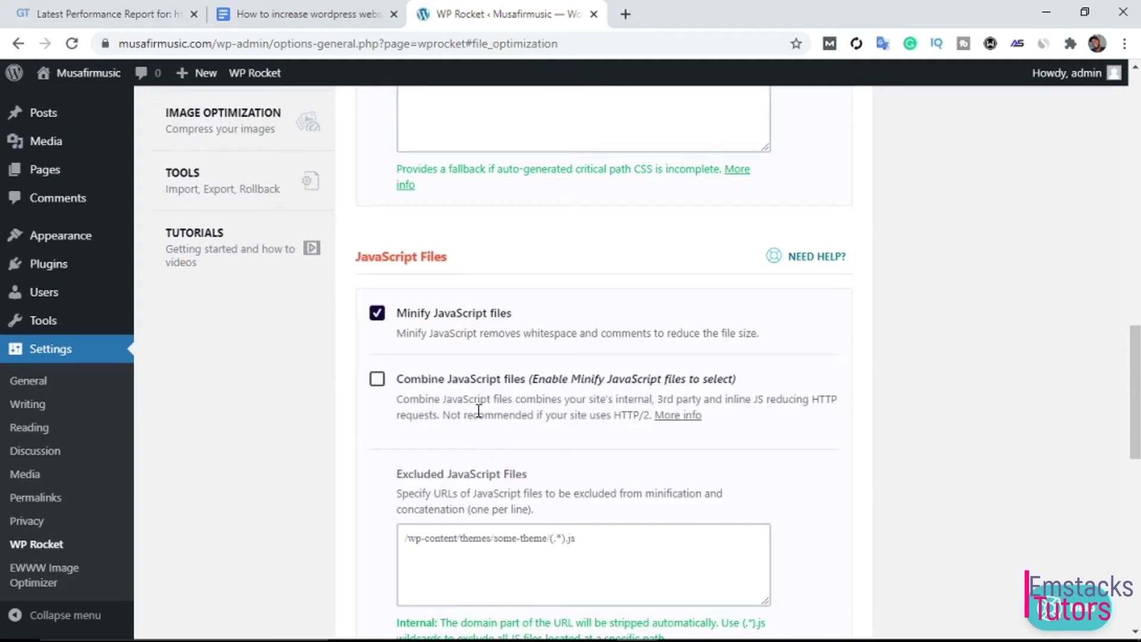
scroll(410, 310, "down", 2)
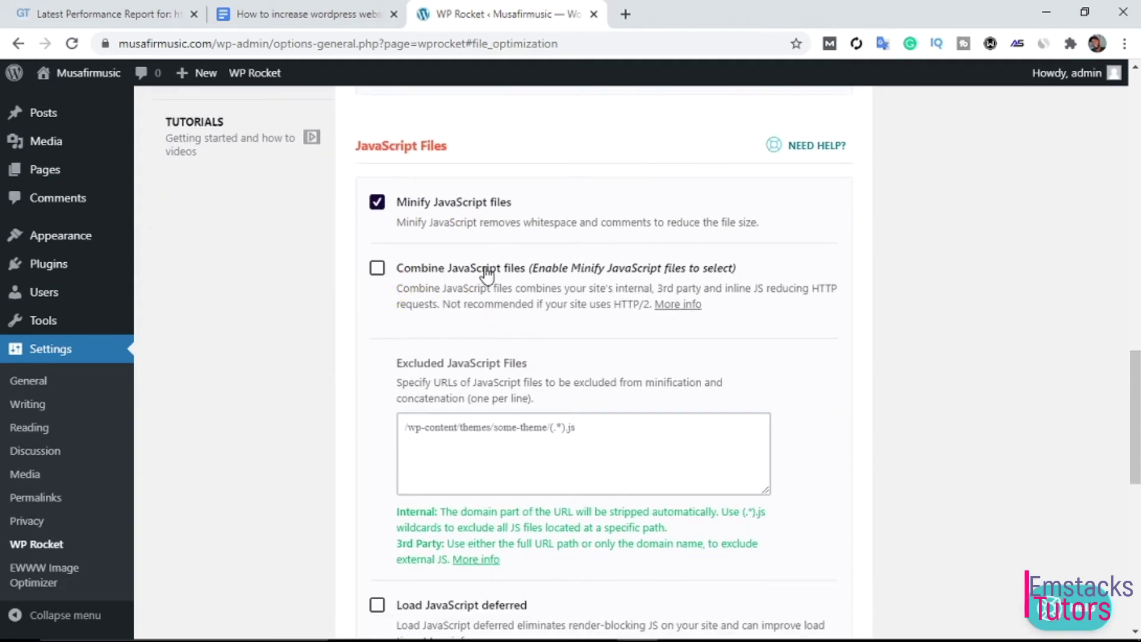
left_click(375, 270)
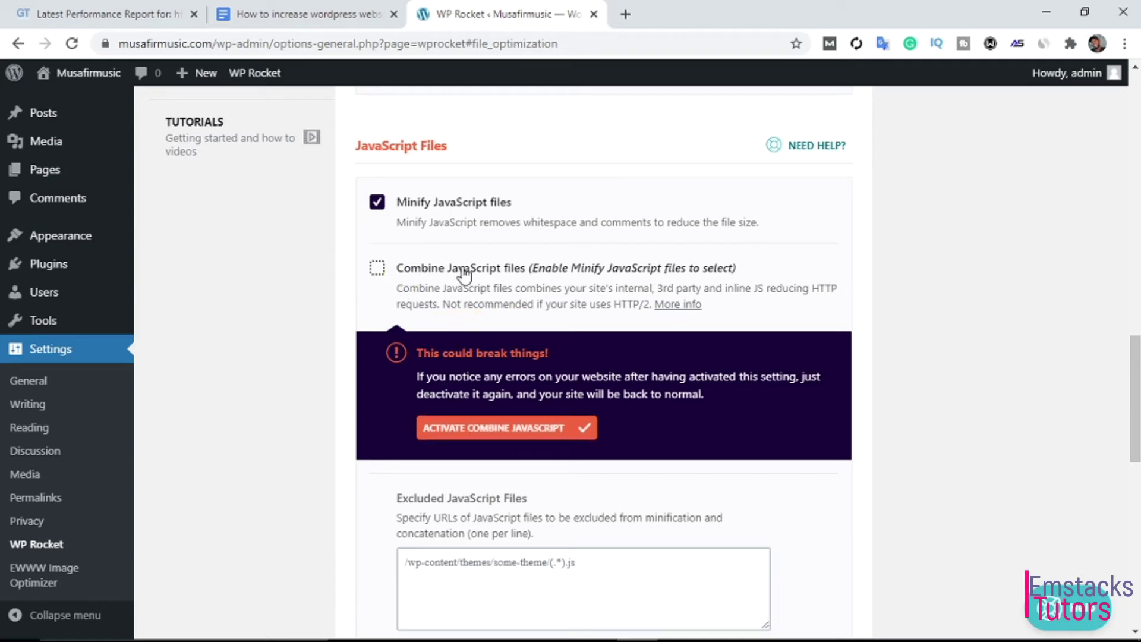
Enable Load JavaScript deferred and save the file optimization settings
scroll(470, 274, "down", 8)
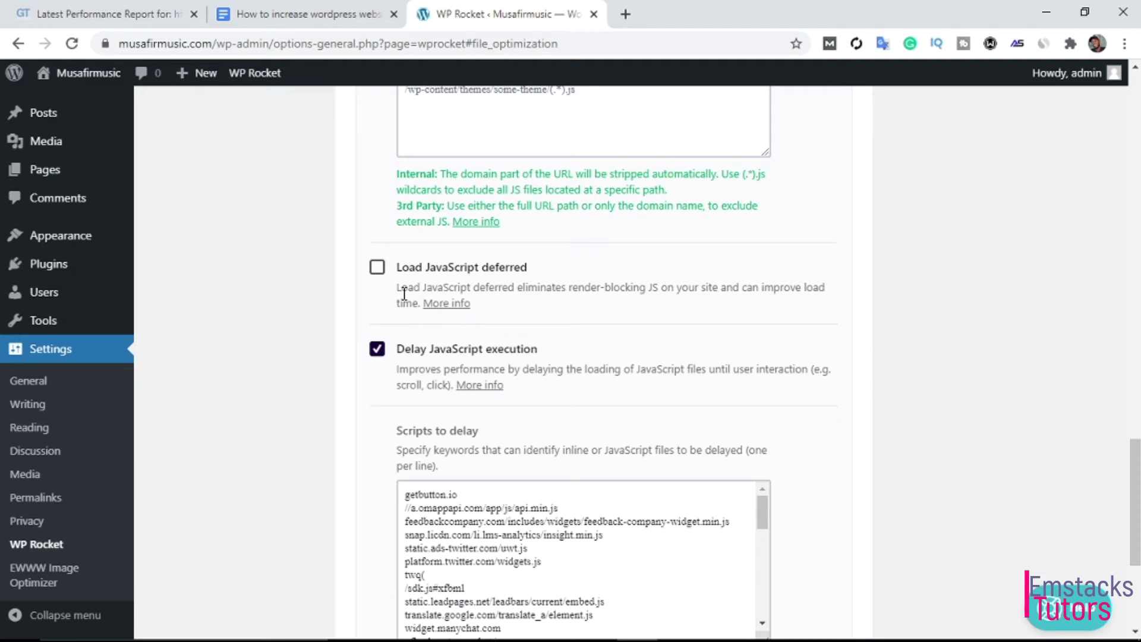
left_click(377, 268)
scroll(523, 369, "down", 4)
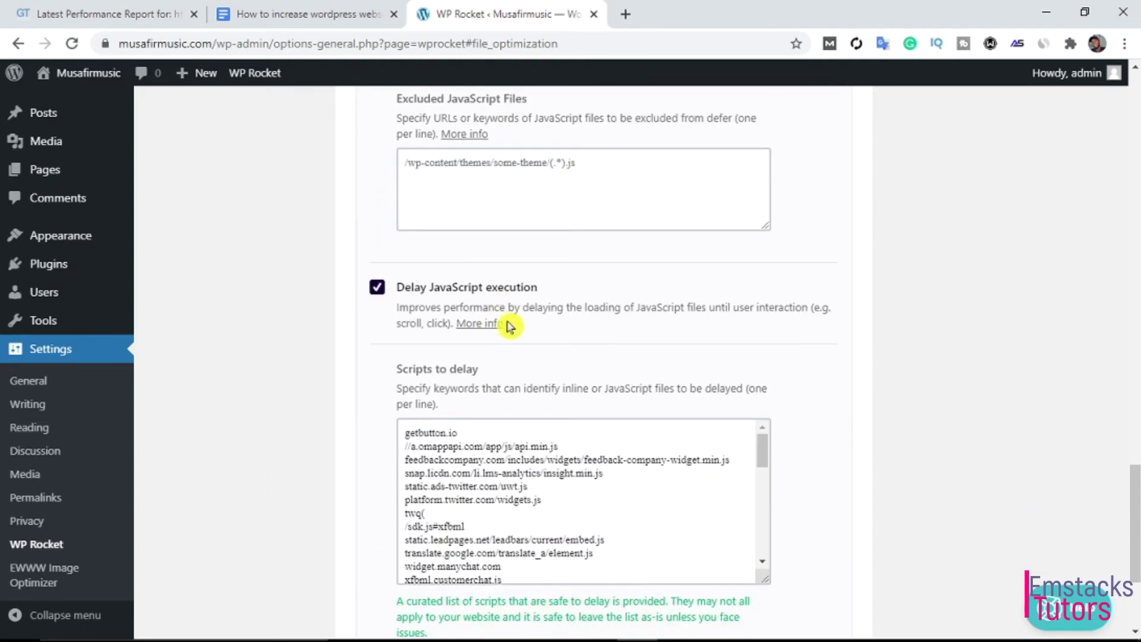
scroll(490, 301, "down", 4)
scroll(504, 356, "down", 1)
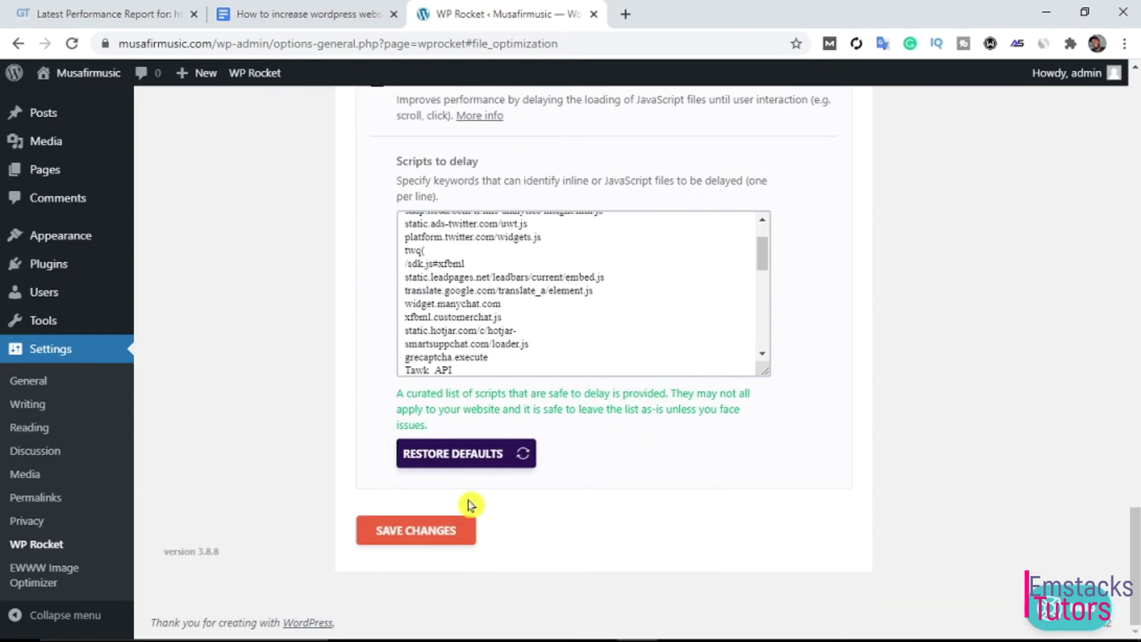
left_click(429, 538)
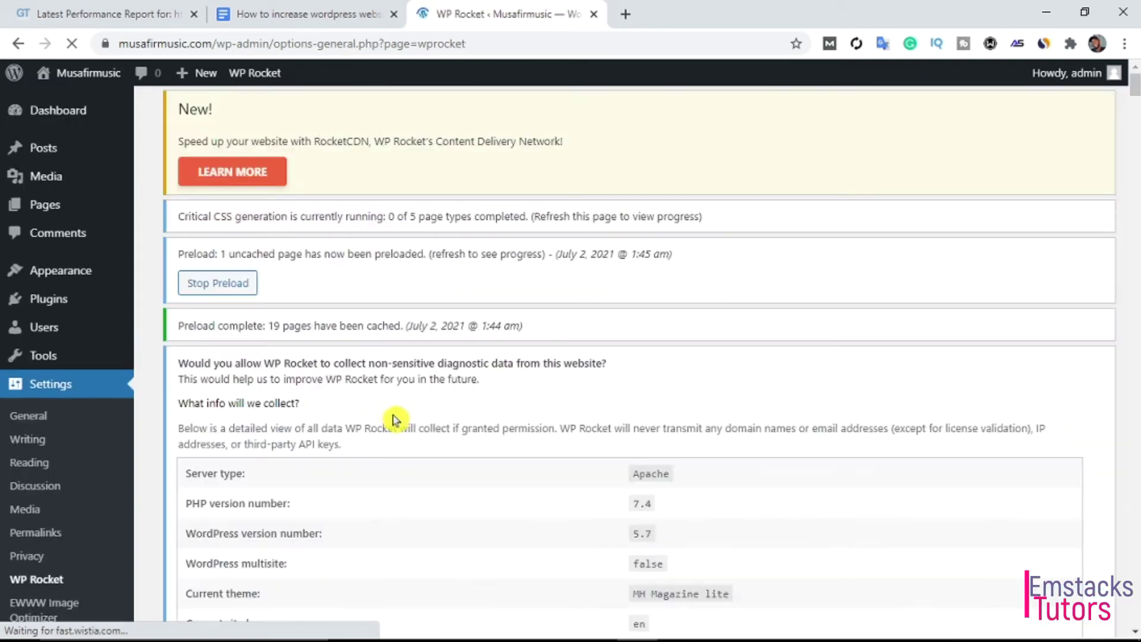
Open the WP Rocket media settings and check the lazy load options of EWWW Image Optimizer in a separate browser tab
scroll(415, 406, "down", 3)
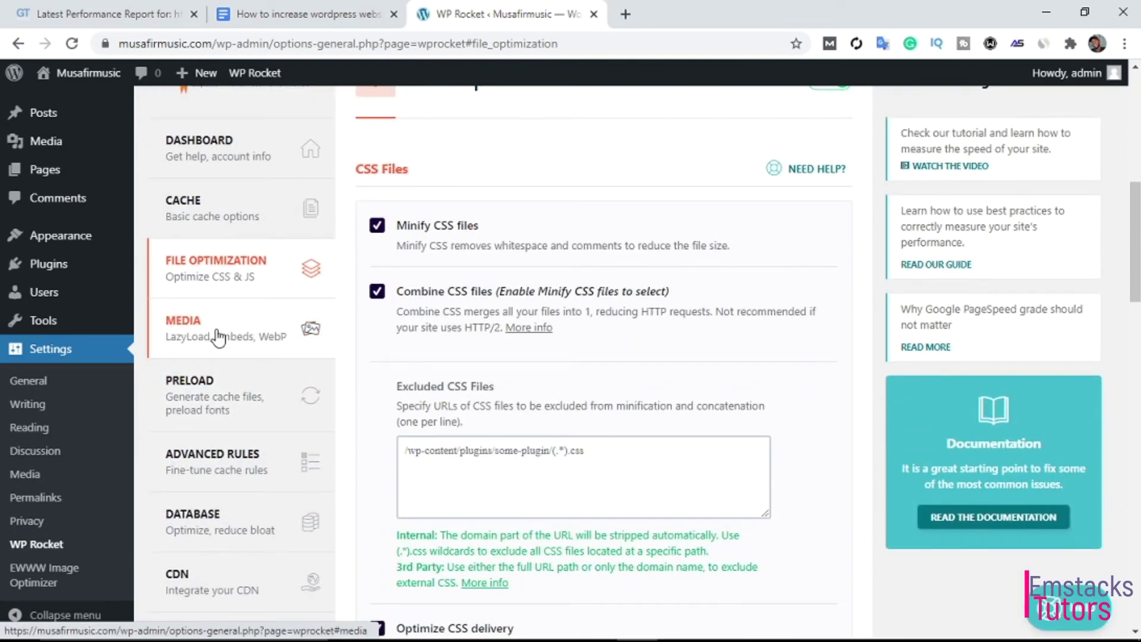
left_click(205, 340)
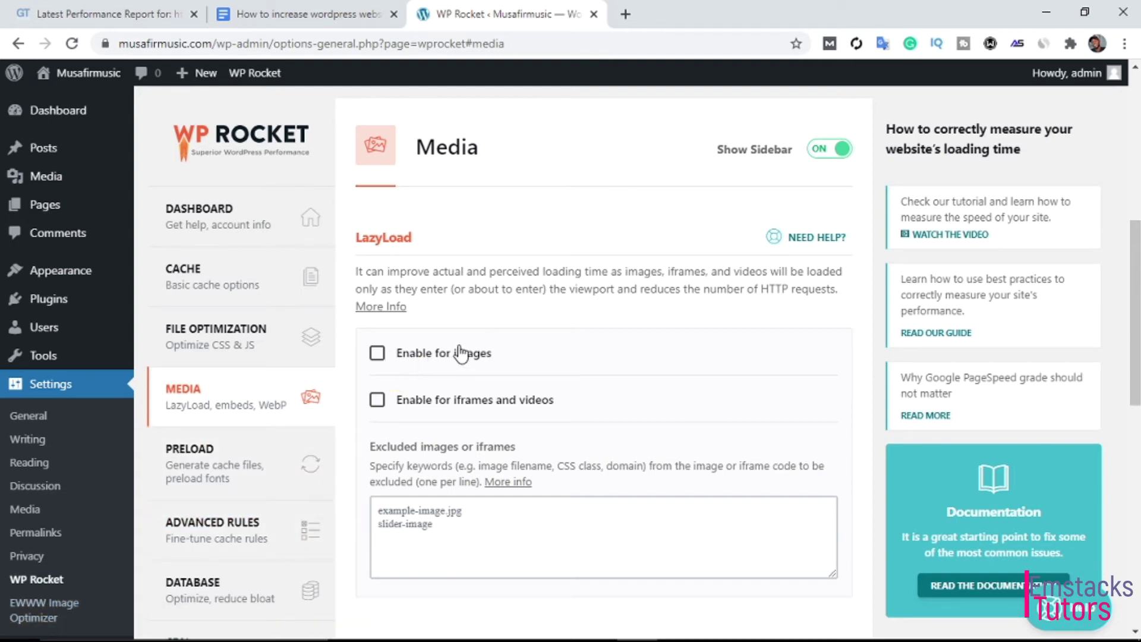
right_click(43, 612)
left_click(78, 423)
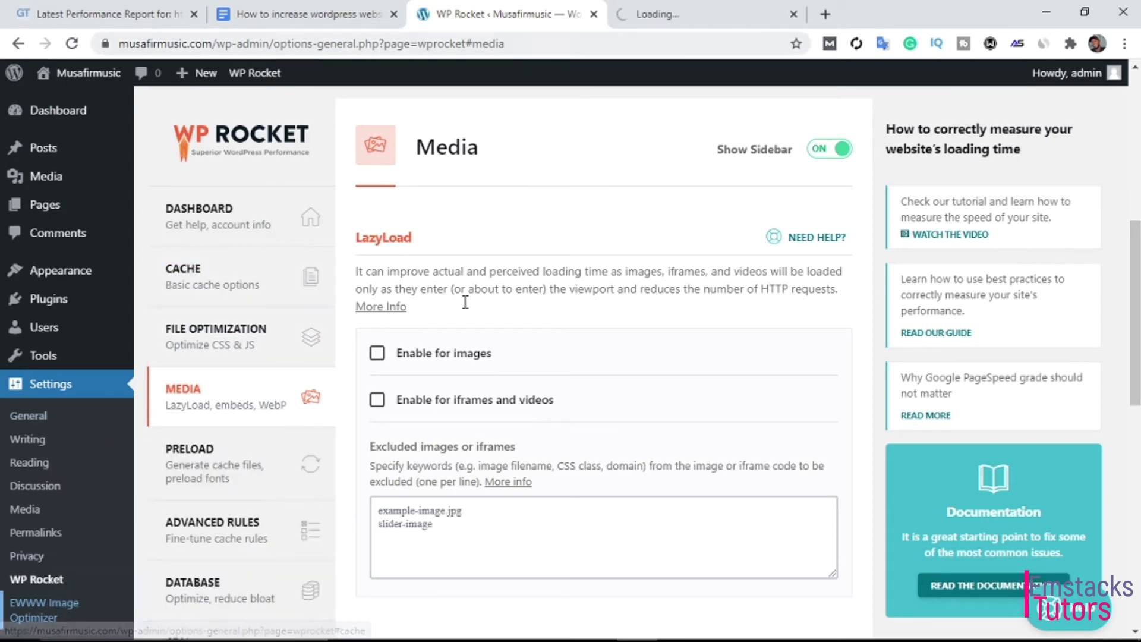
left_click(701, 14)
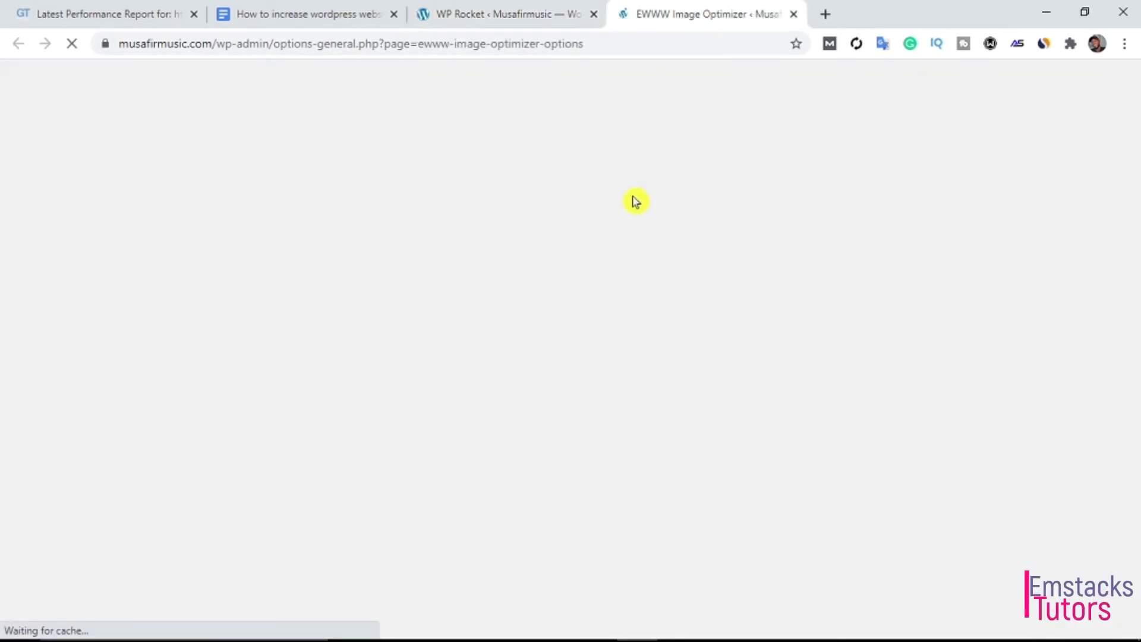
scroll(320, 302, "down", 8)
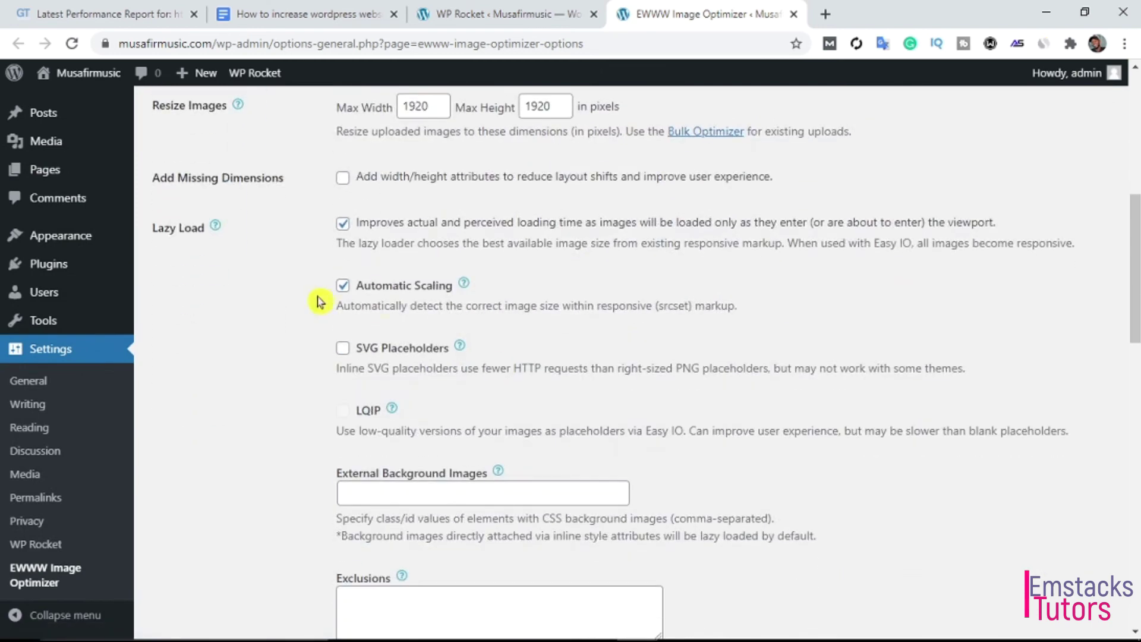
left_click(797, 13)
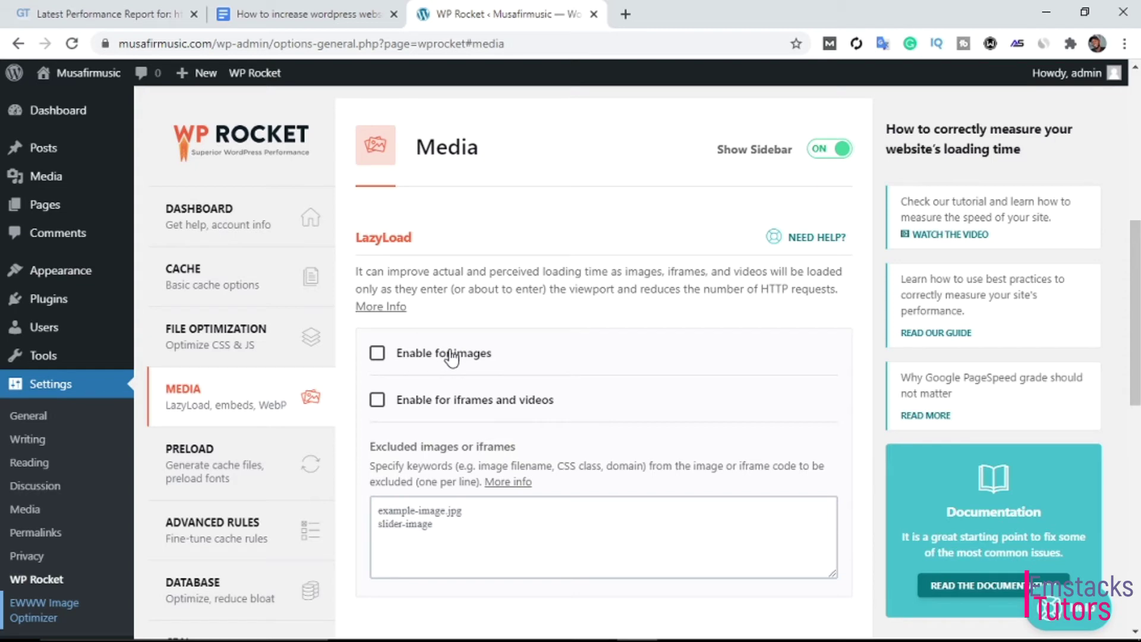
Try the WebP caching option in the WP Rocket media settings and save the changes
scroll(416, 395, "down", 5)
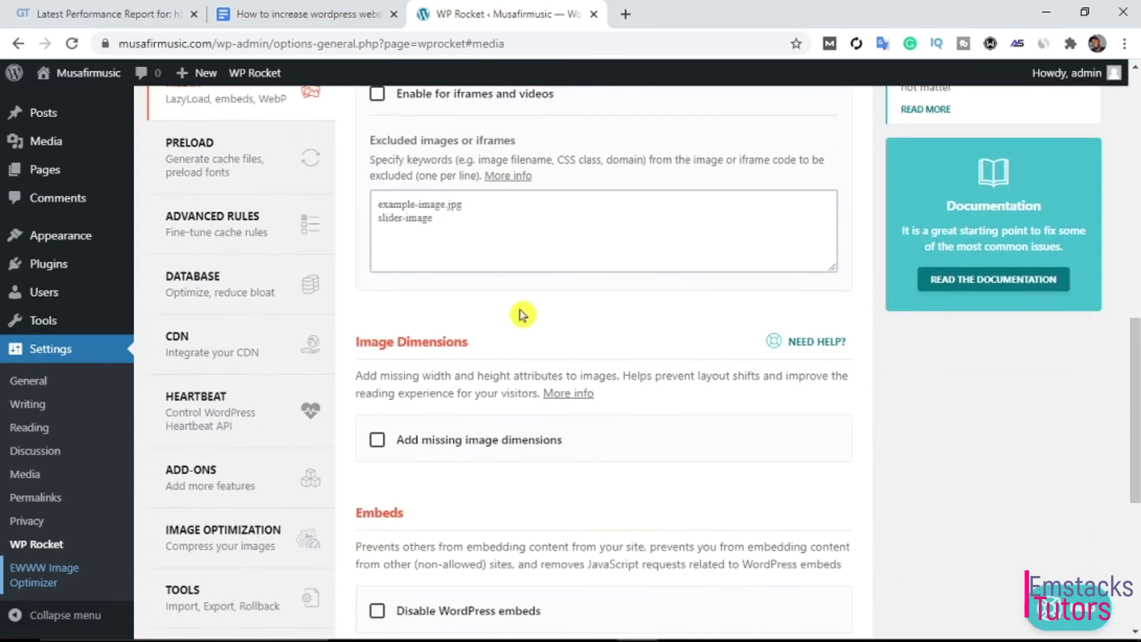
scroll(476, 335, "down", 2)
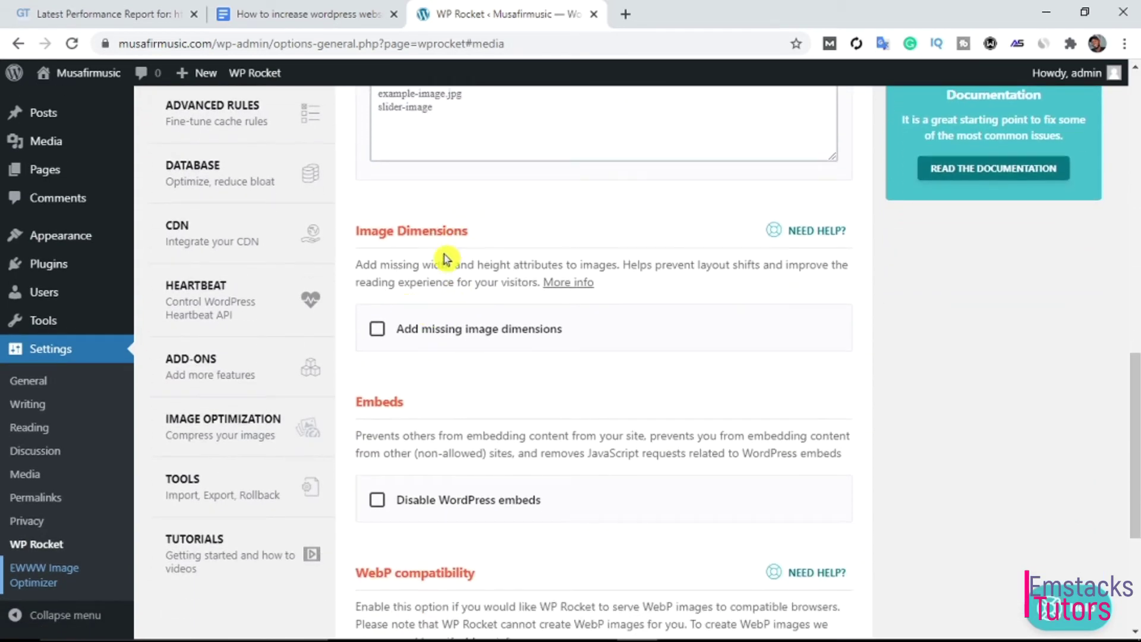
scroll(401, 350, "down", 3)
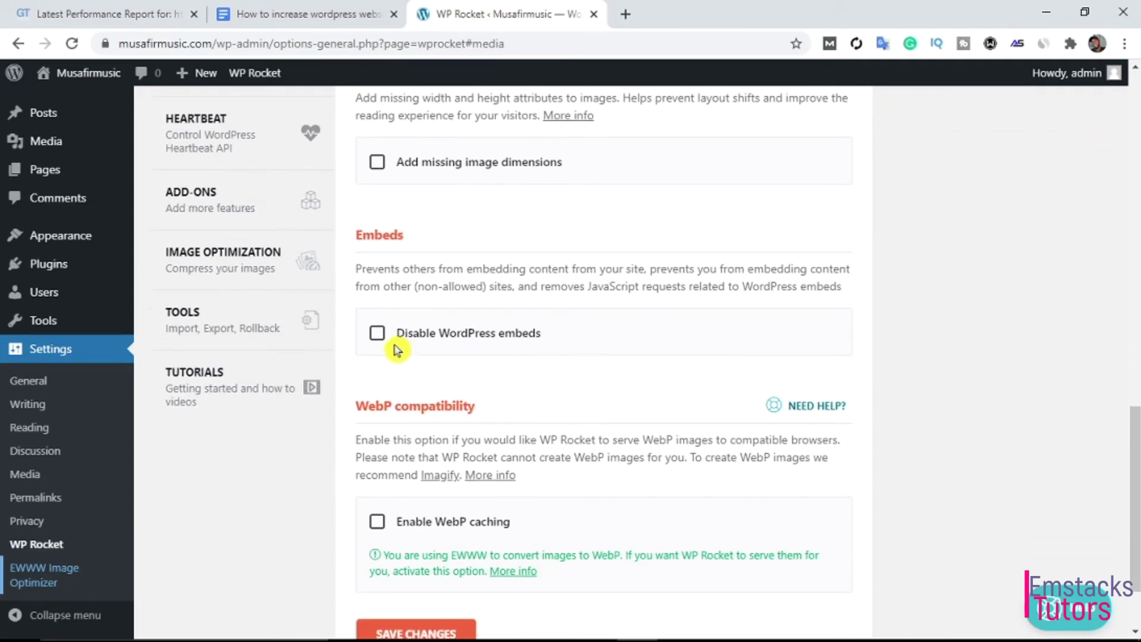
scroll(543, 394, "down", 2)
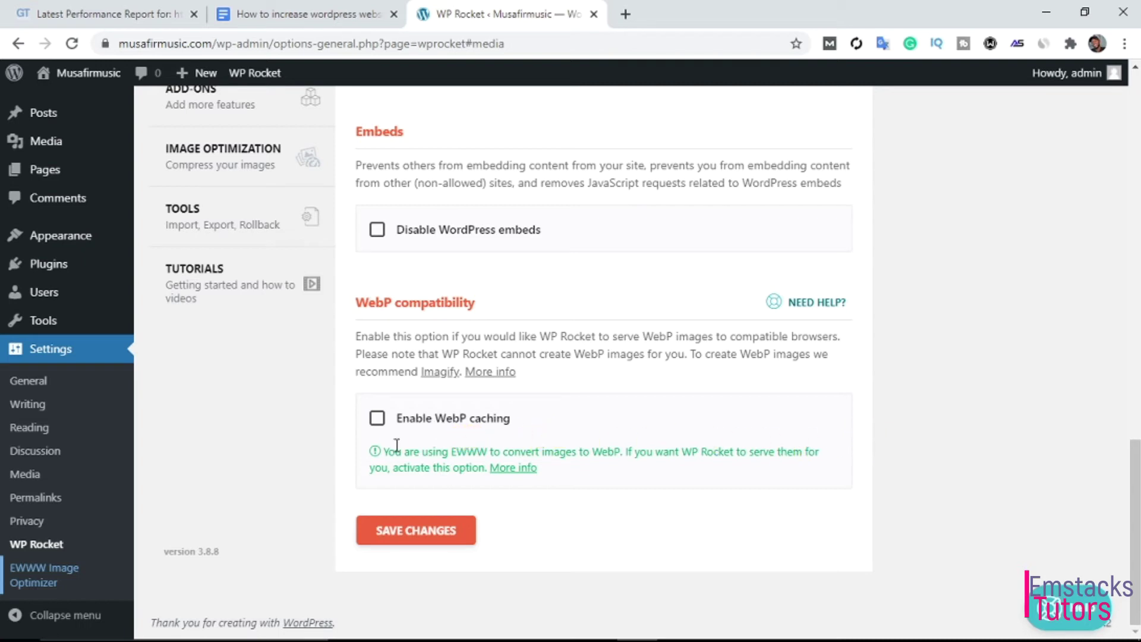
left_click(378, 419)
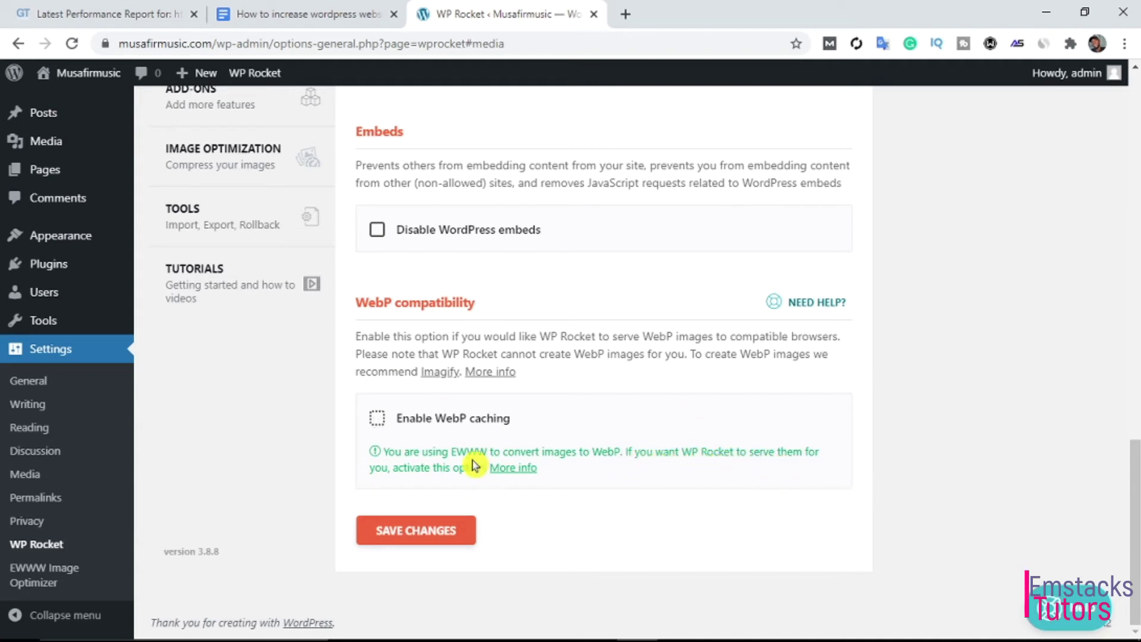
left_click(414, 539)
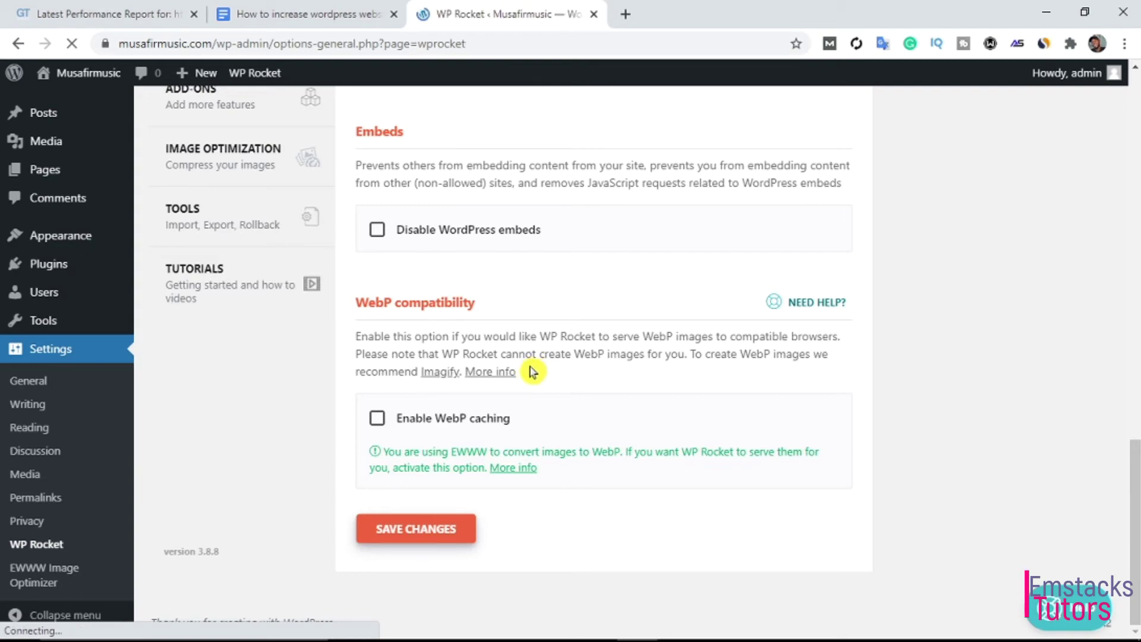
Open the WP Rocket preload settings and review the cache, link, DNS prefetch and font preloading options
scroll(397, 434, "down", 5)
scroll(397, 434, "down", 1)
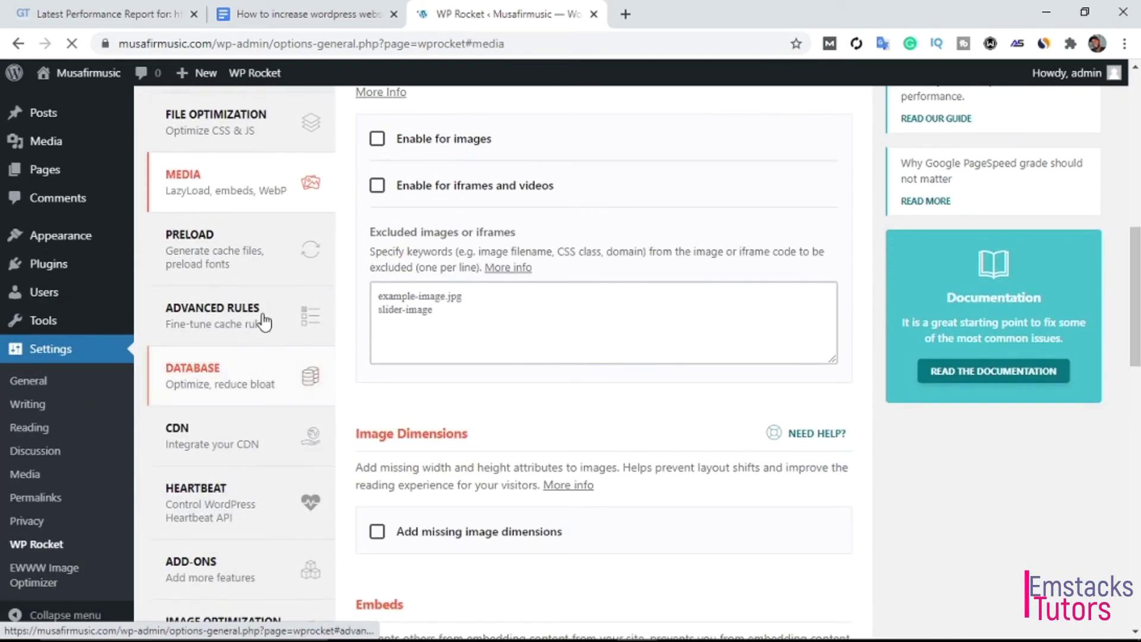
left_click(217, 247)
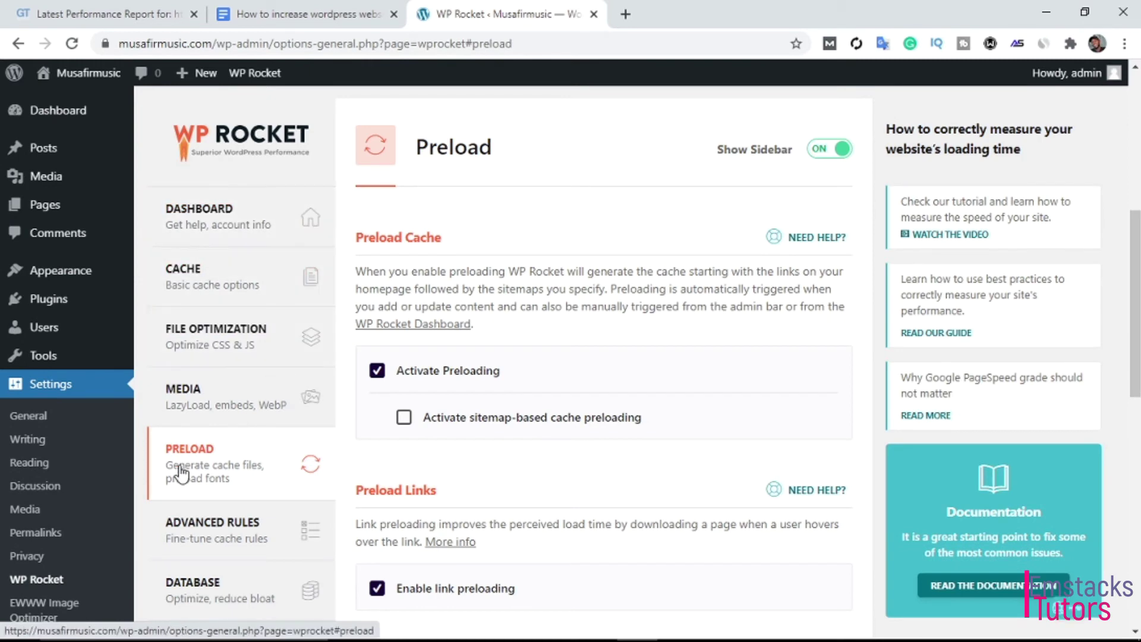
scroll(387, 428, "down", 2)
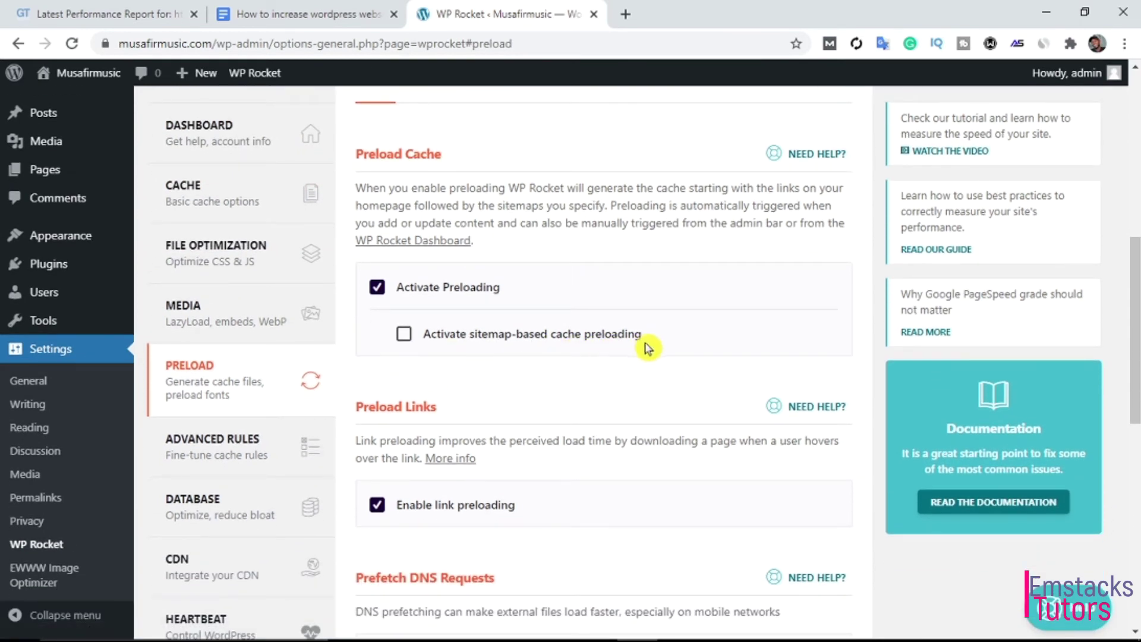
scroll(484, 356, "down", 4)
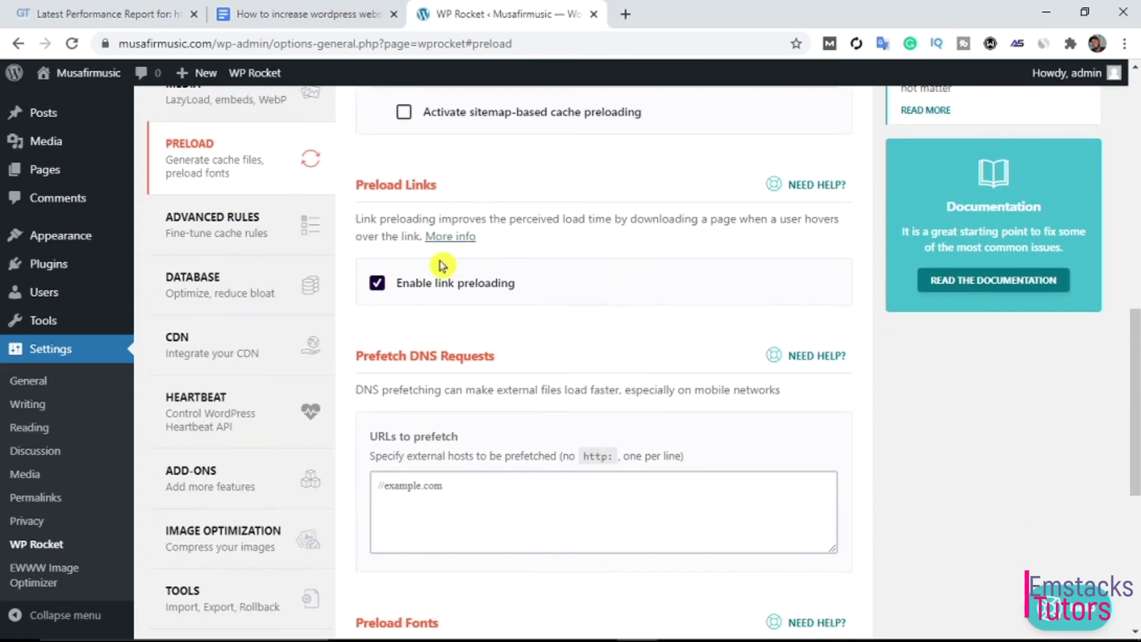
scroll(452, 263, "down", 7)
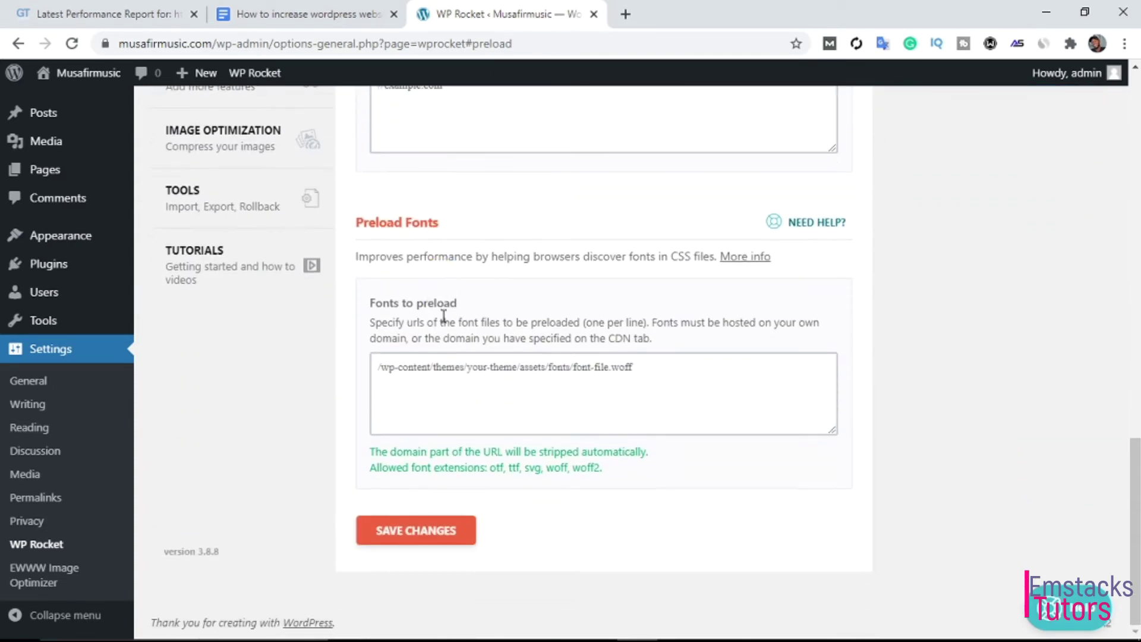
Open the WP Rocket advanced rules and review the options for URLs, cookies and user agents that should never be cached
middle_click(288, 252)
scroll(270, 255, "up", 5)
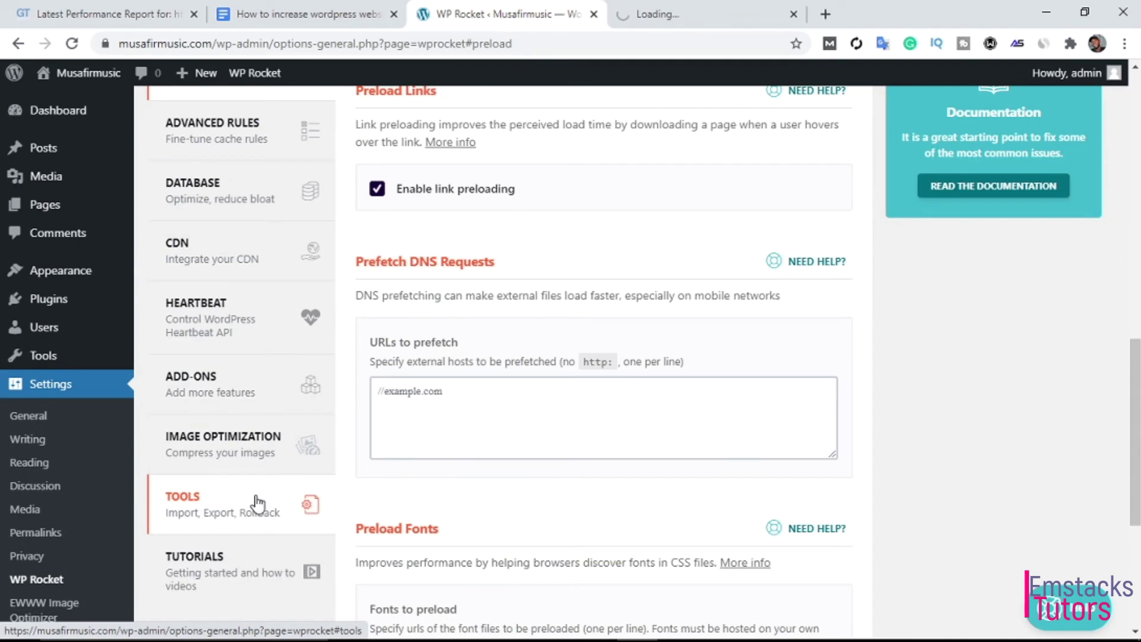
scroll(620, 458, "down", 4)
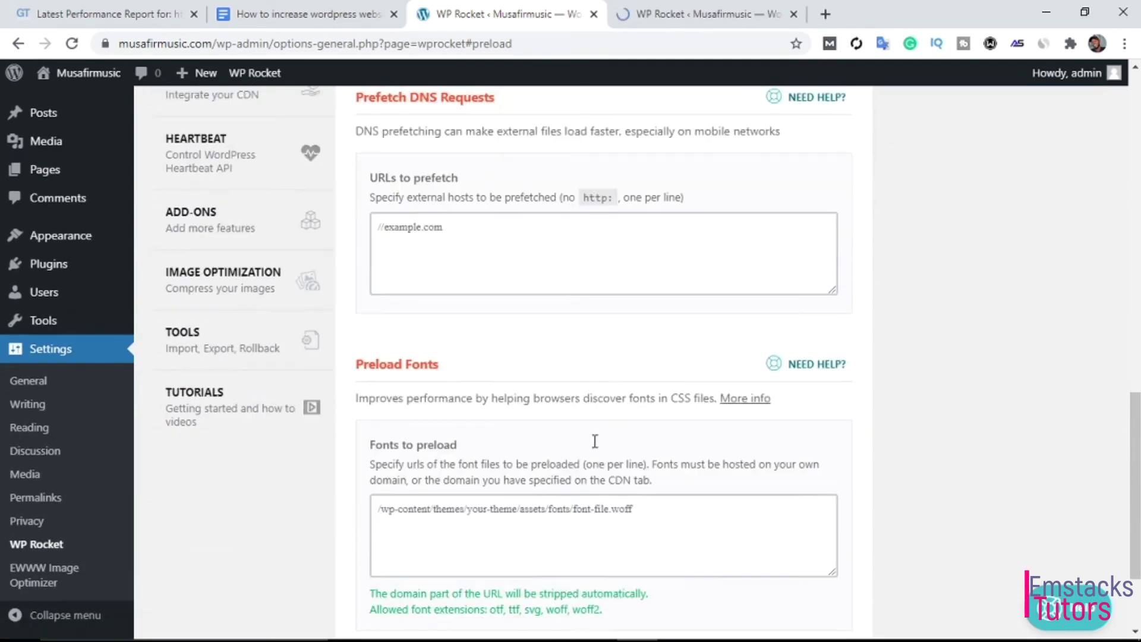
scroll(570, 369, "up", 2)
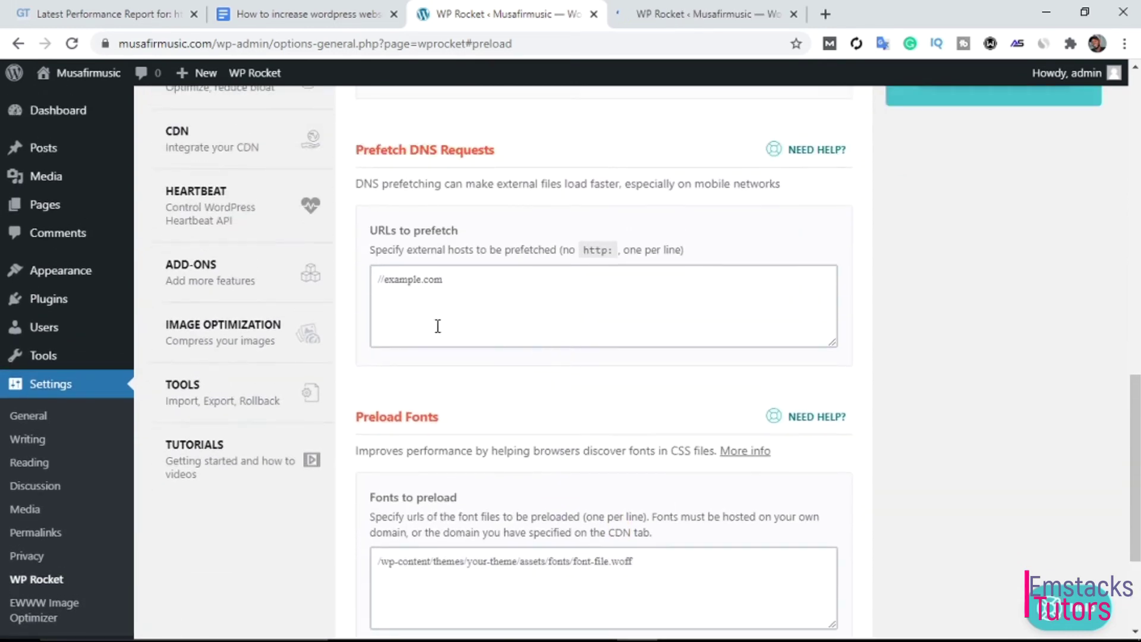
scroll(438, 326, "up", 5)
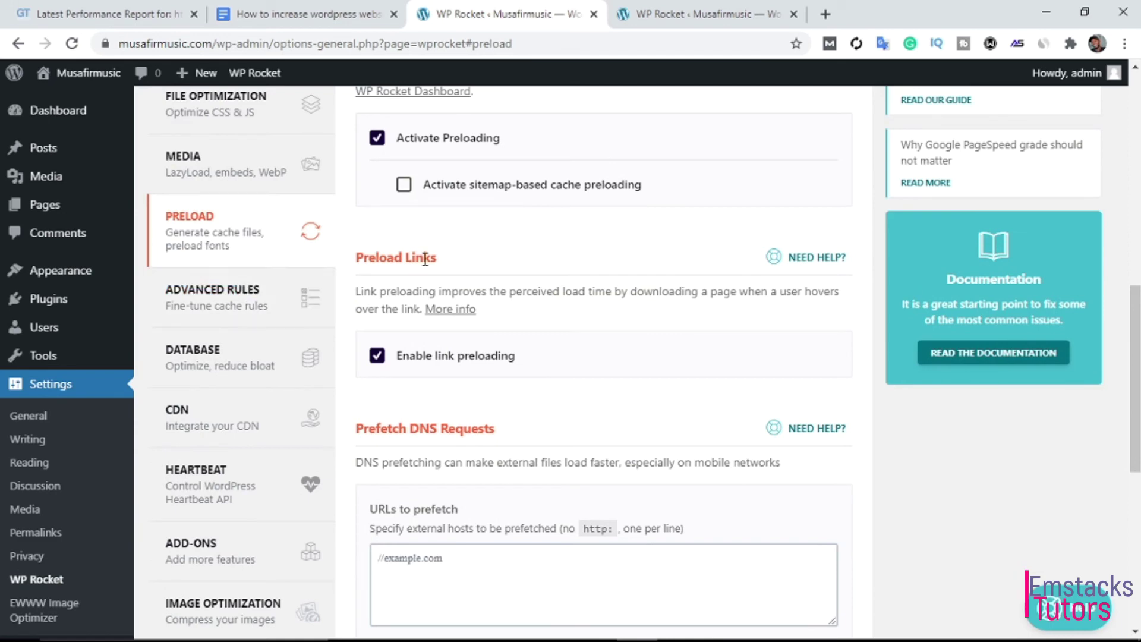
scroll(426, 260, "up", 2)
left_click(212, 440)
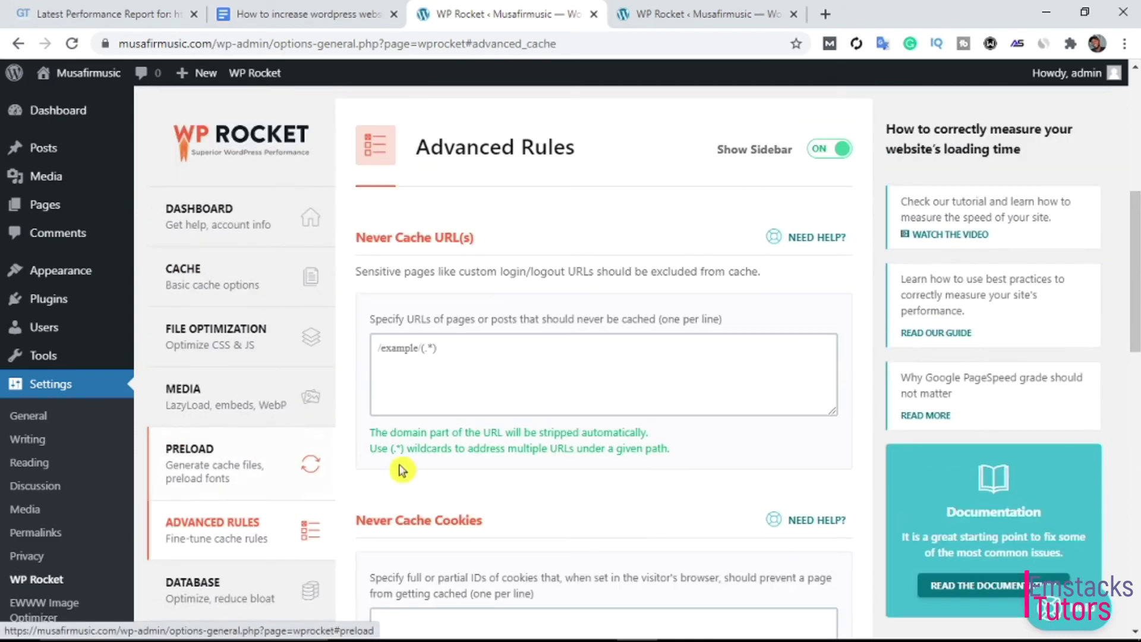
scroll(535, 426, "down", 6)
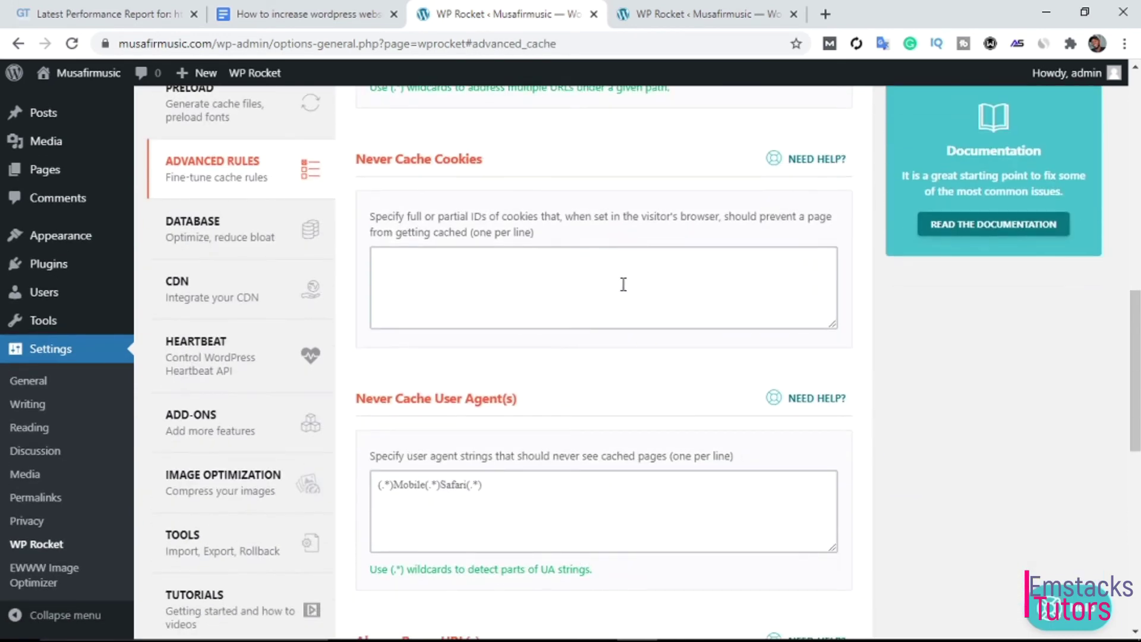
scroll(612, 255, "down", 3)
scroll(254, 312, "up", 4)
Open the WP Rocket database settings and select revisions, auto drafts and trashed posts for post cleanup
left_click(234, 295)
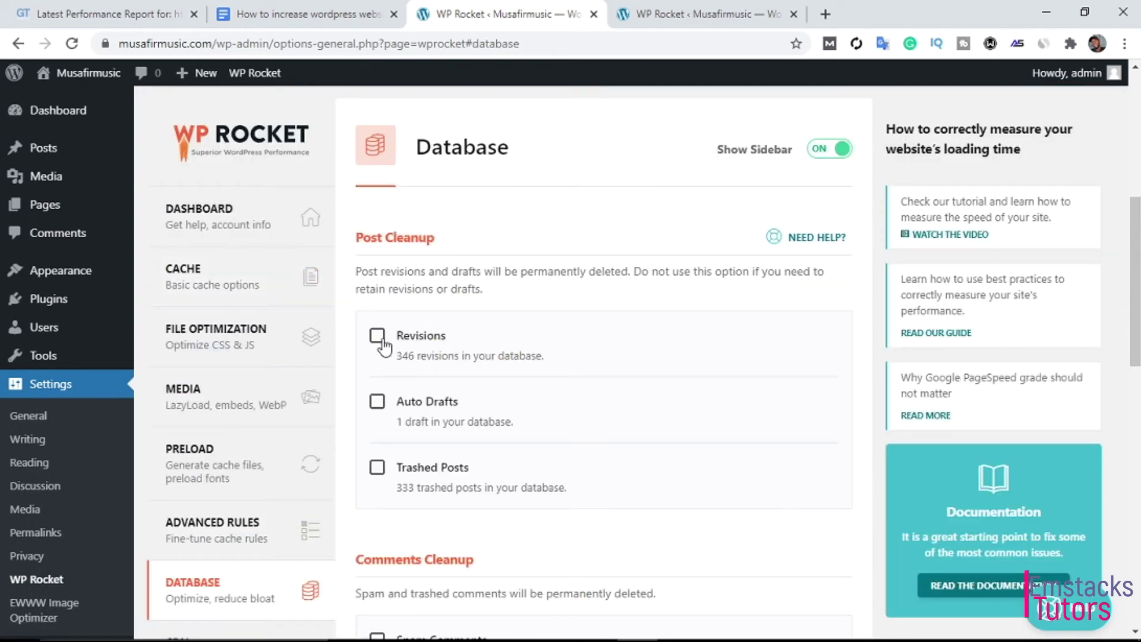
left_click(400, 329)
left_click(385, 326)
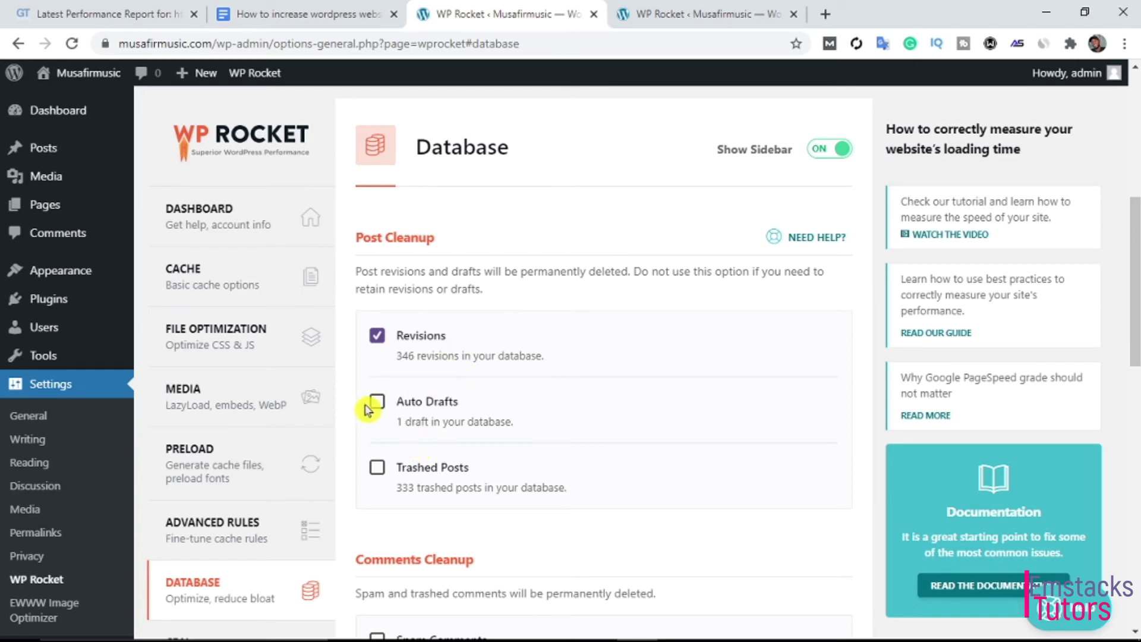
scroll(390, 400, "down", 1)
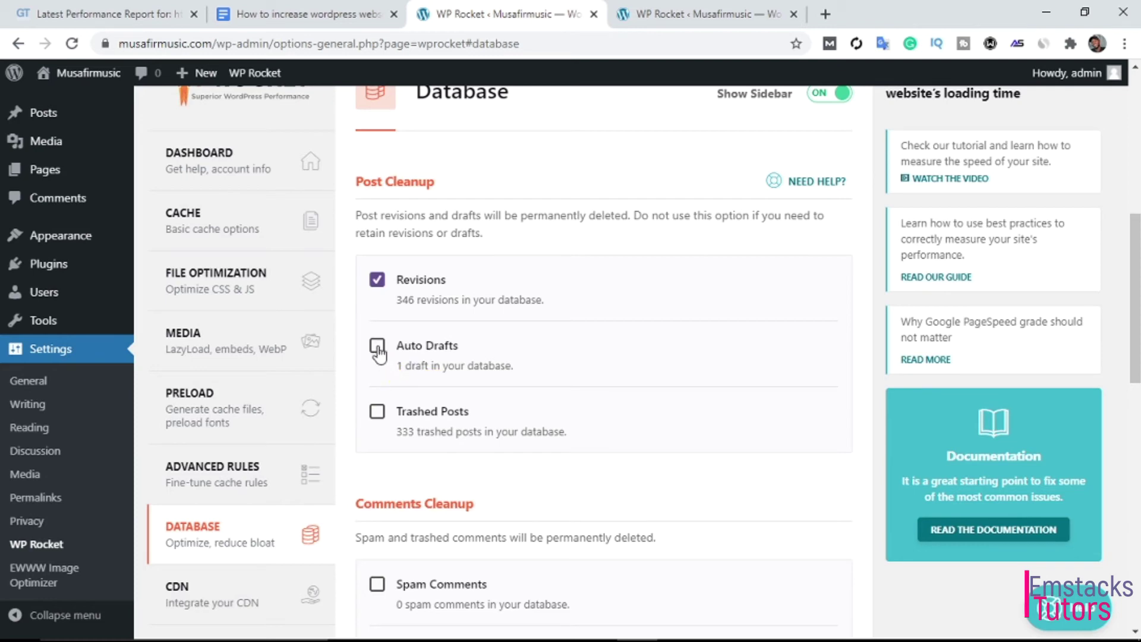
scroll(406, 380, "down", 1)
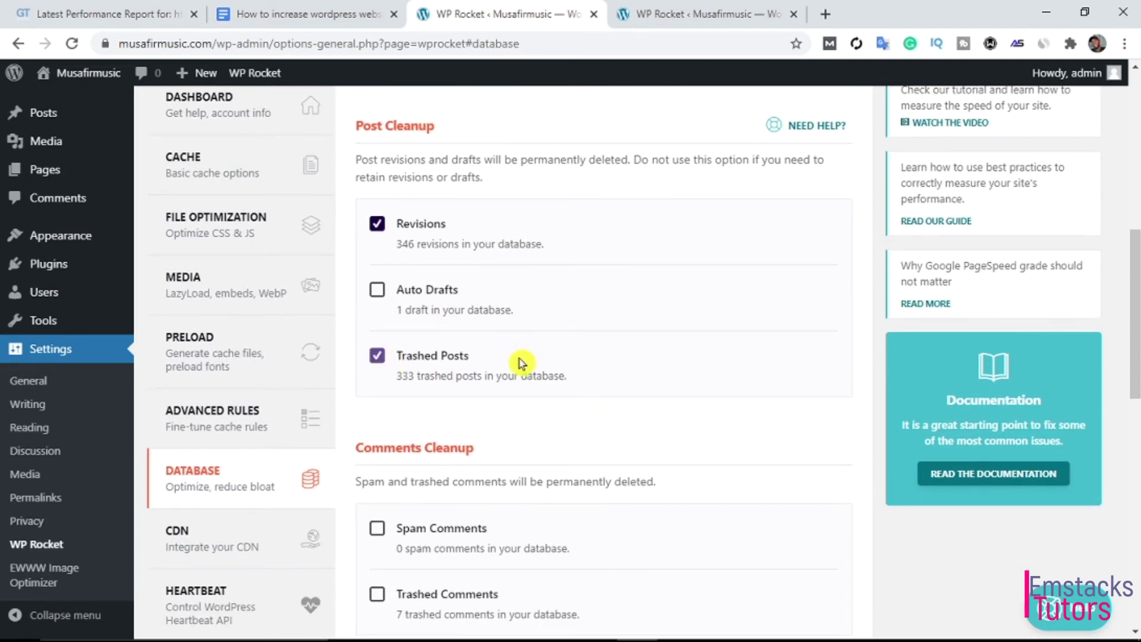
scroll(505, 357, "down", 2)
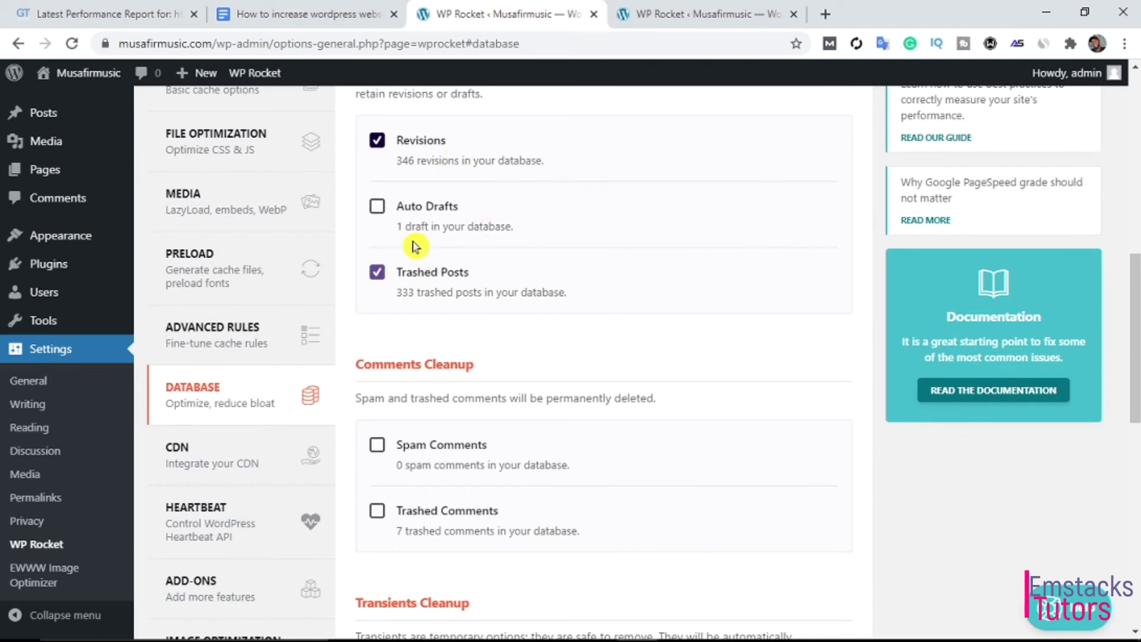
Include spam comments, trashed comments, expired transients and all transients in the database cleanup
scroll(469, 277, "down", 3)
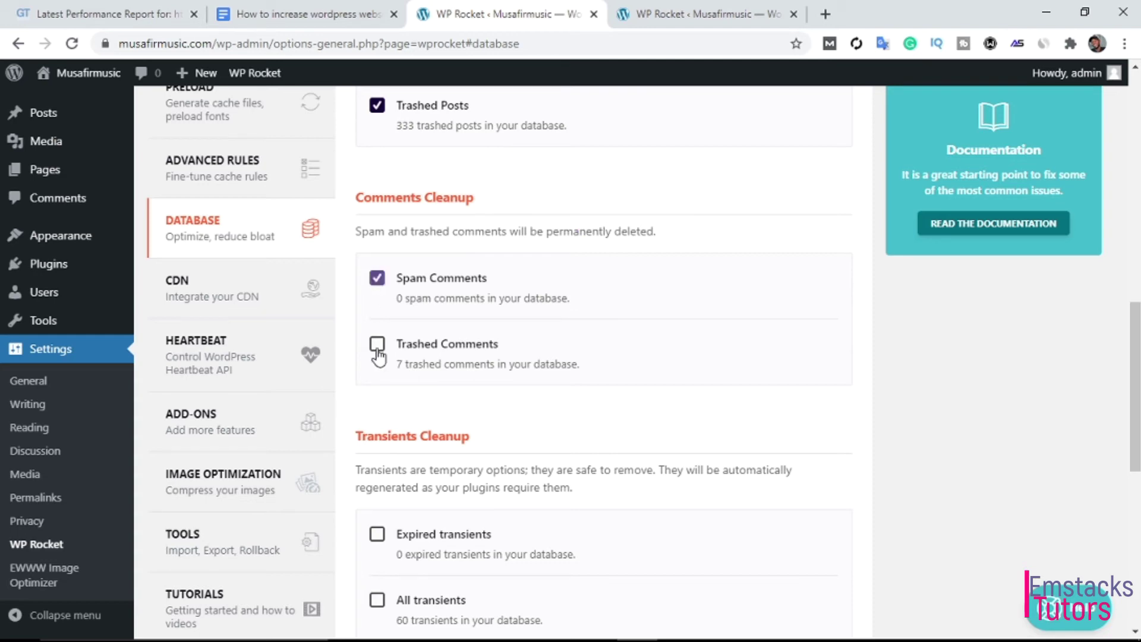
scroll(455, 354, "down", 4)
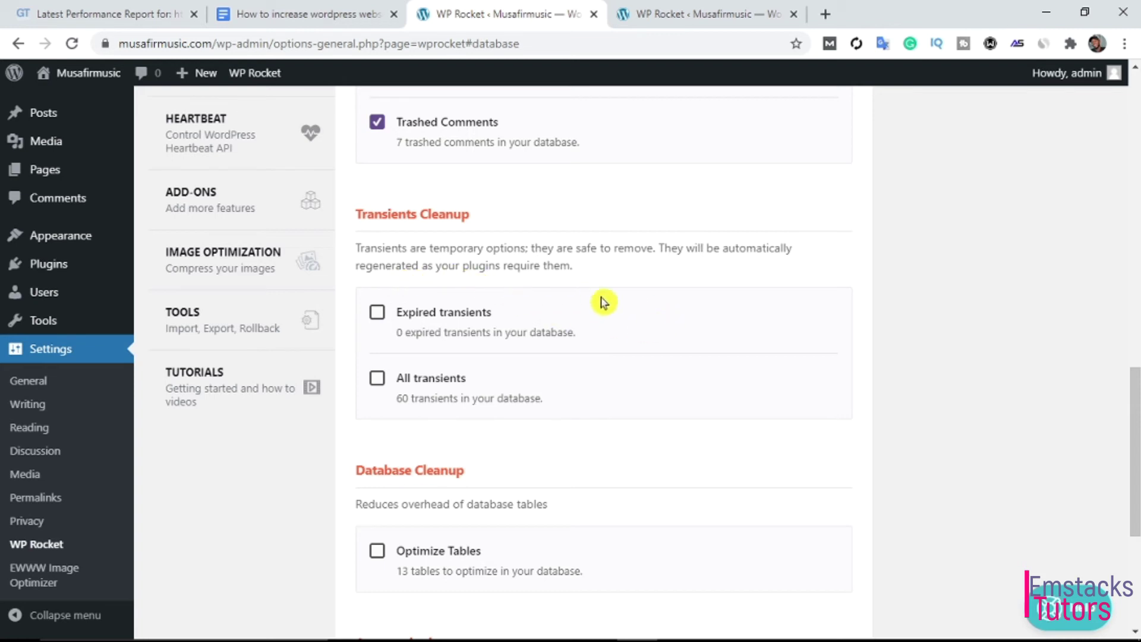
scroll(603, 302, "down", 2)
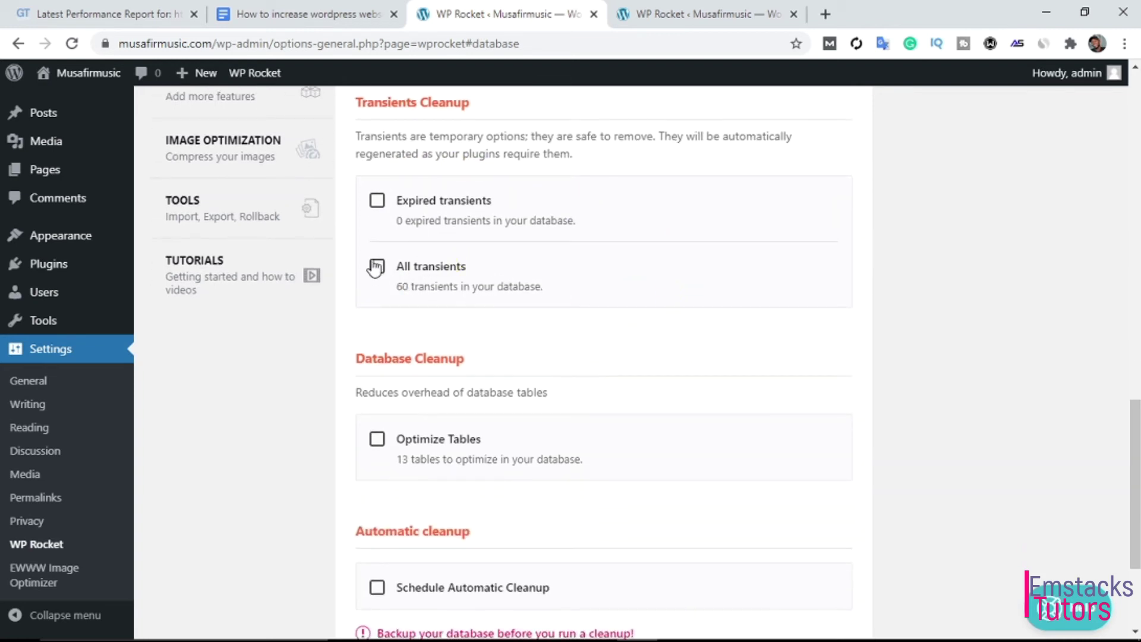
left_click(377, 202)
scroll(449, 283, "down", 2)
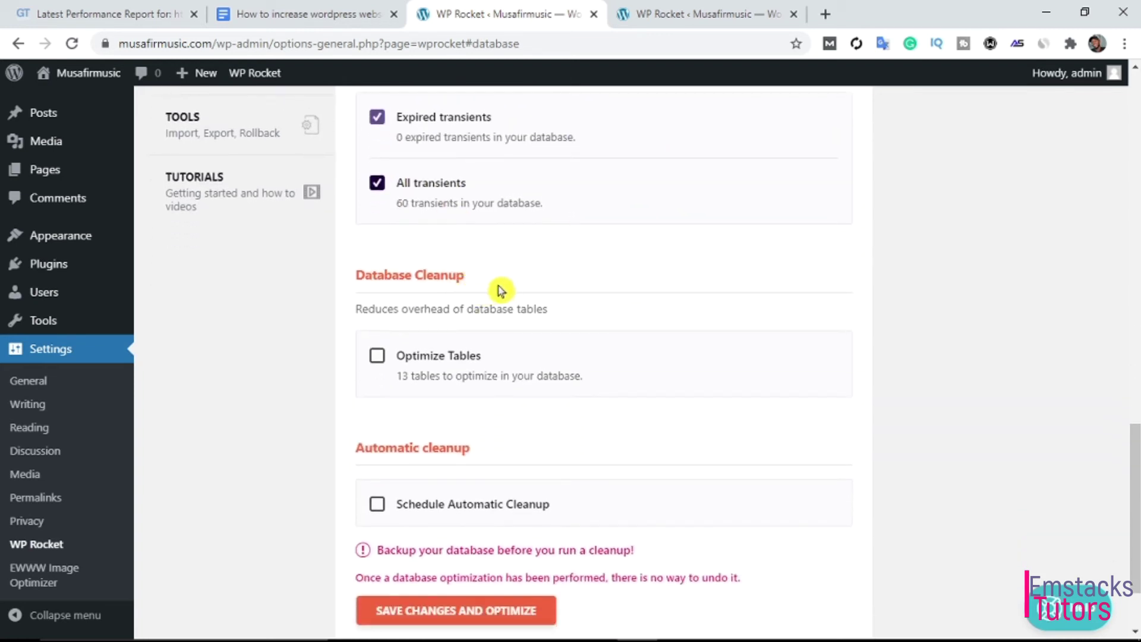
Enable Optimize Tables under database cleanup, then save the changes and run the optimization
scroll(497, 276, "down", 2)
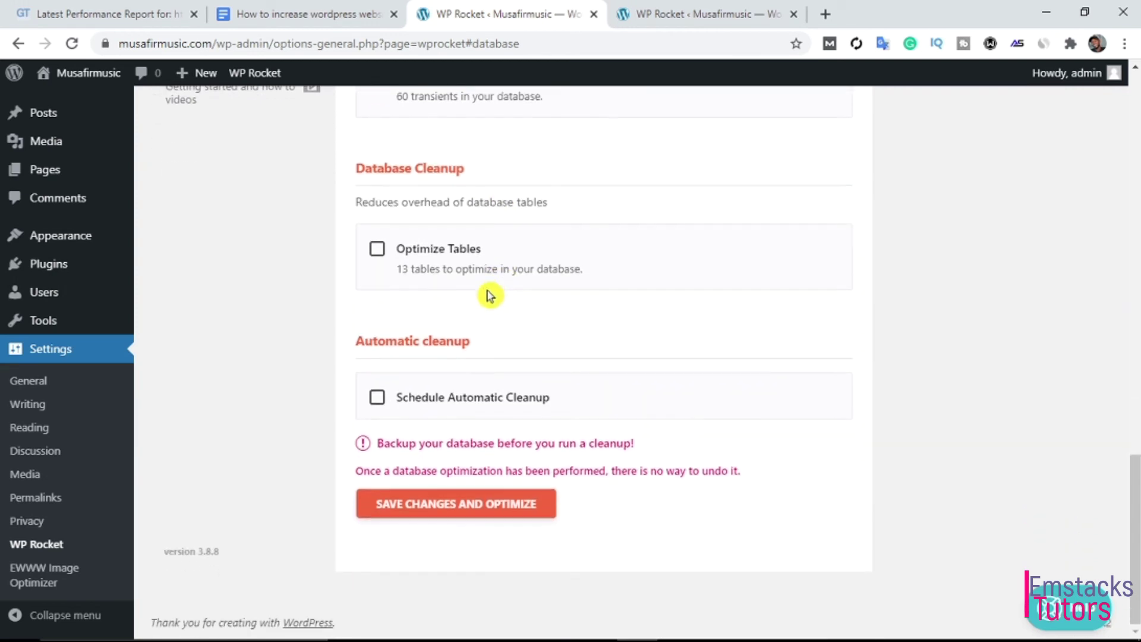
left_click(377, 250)
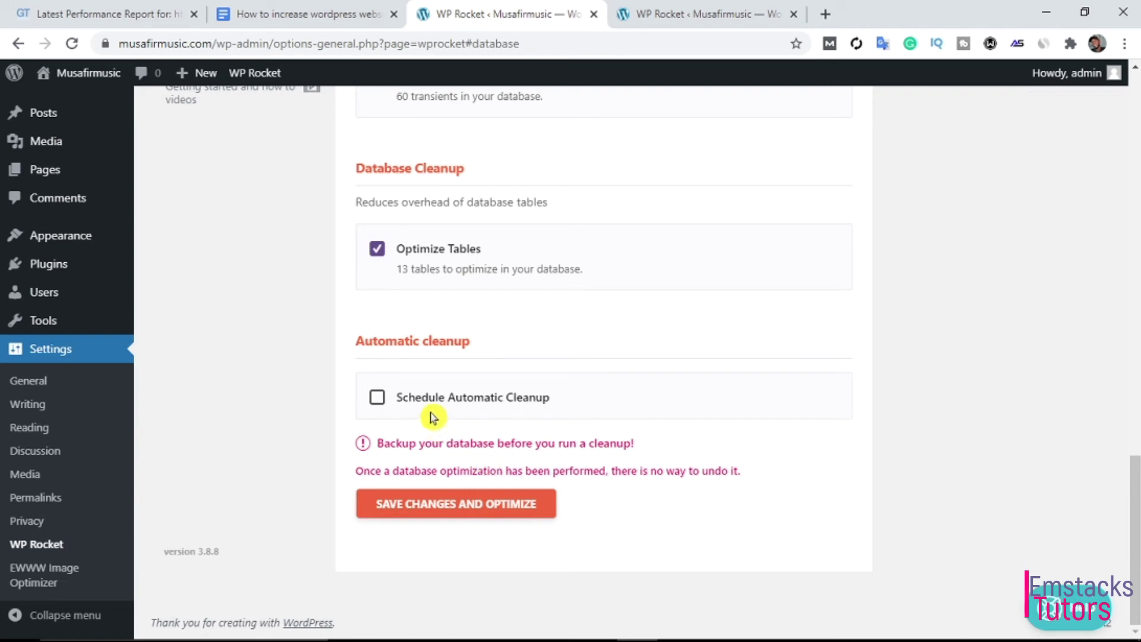
left_click(436, 502)
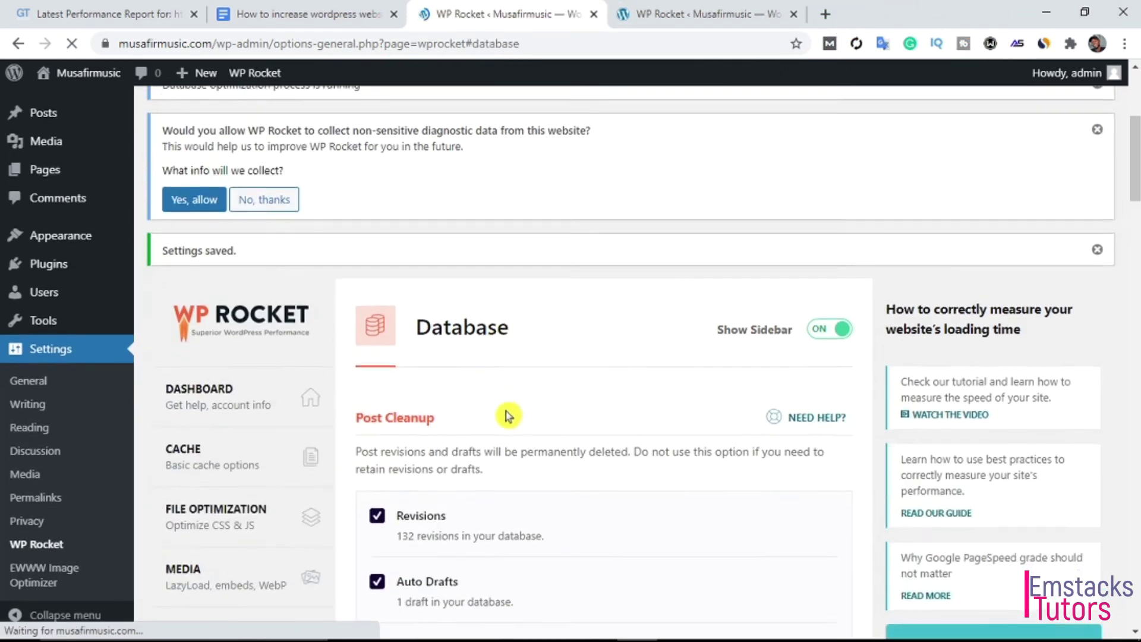
Review the WP Rocket CDN settings and the Heartbeat options for the backend, post editor and frontend
scroll(501, 416, "down", 10)
left_click(300, 261)
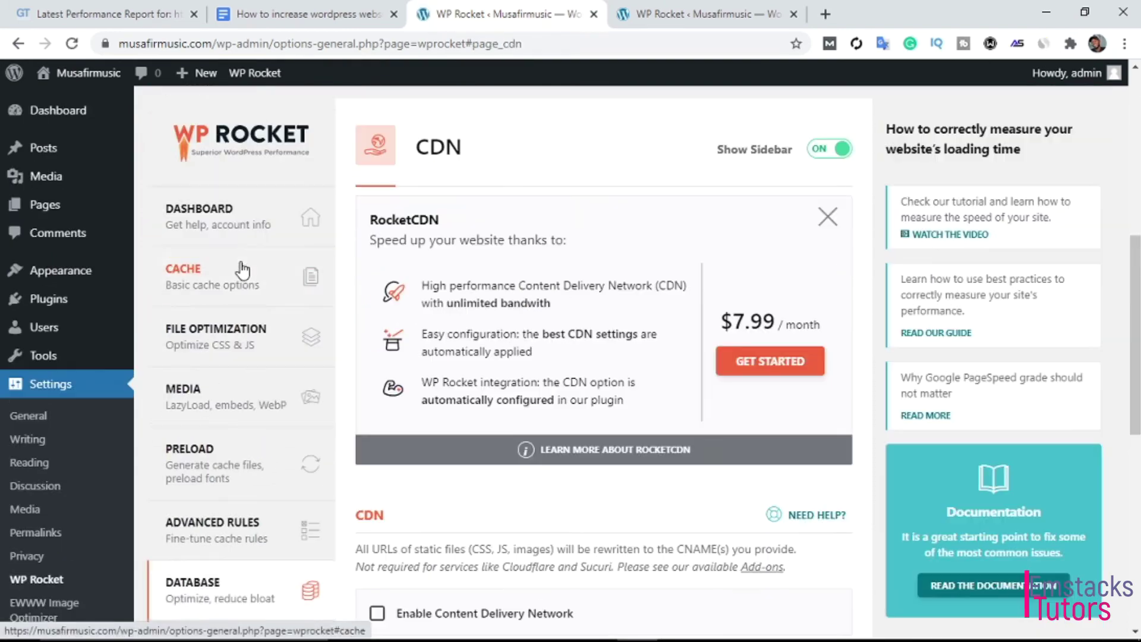
scroll(607, 414, "down", 3)
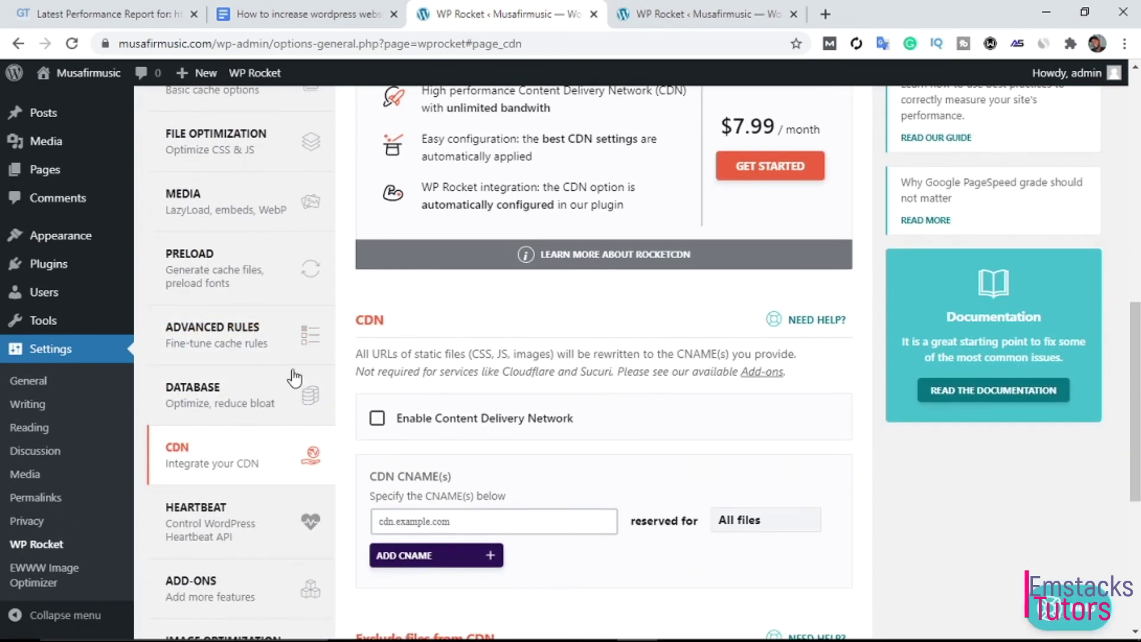
scroll(272, 382, "up", 1)
scroll(272, 383, "down", 5)
left_click(217, 318)
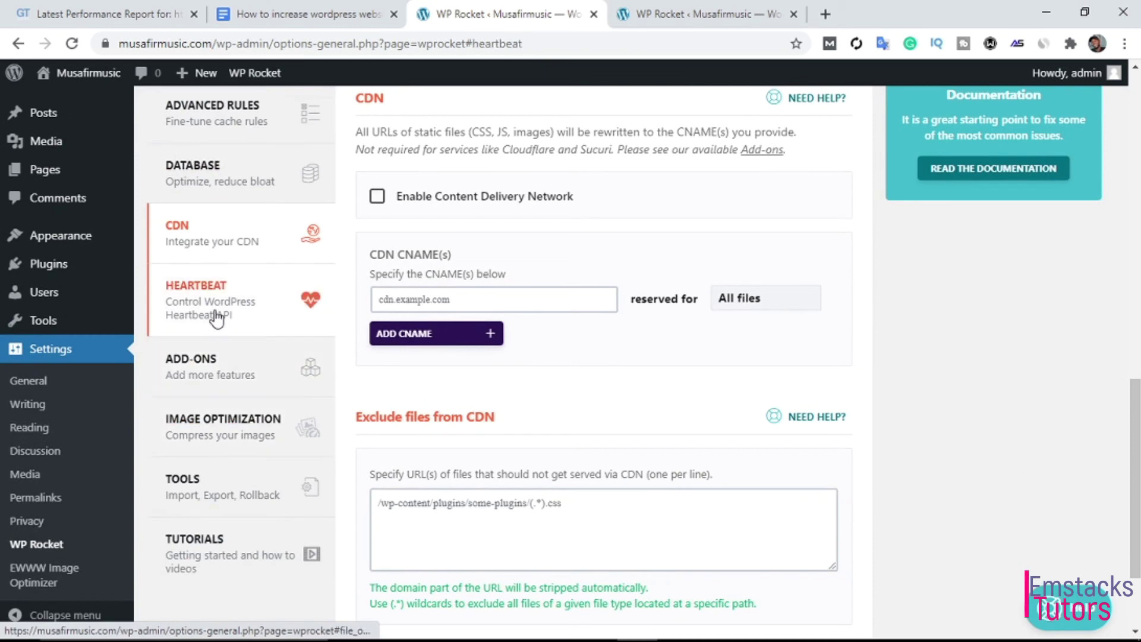
scroll(594, 416, "down", 2)
scroll(535, 428, "down", 2)
scroll(633, 267, "up", 3)
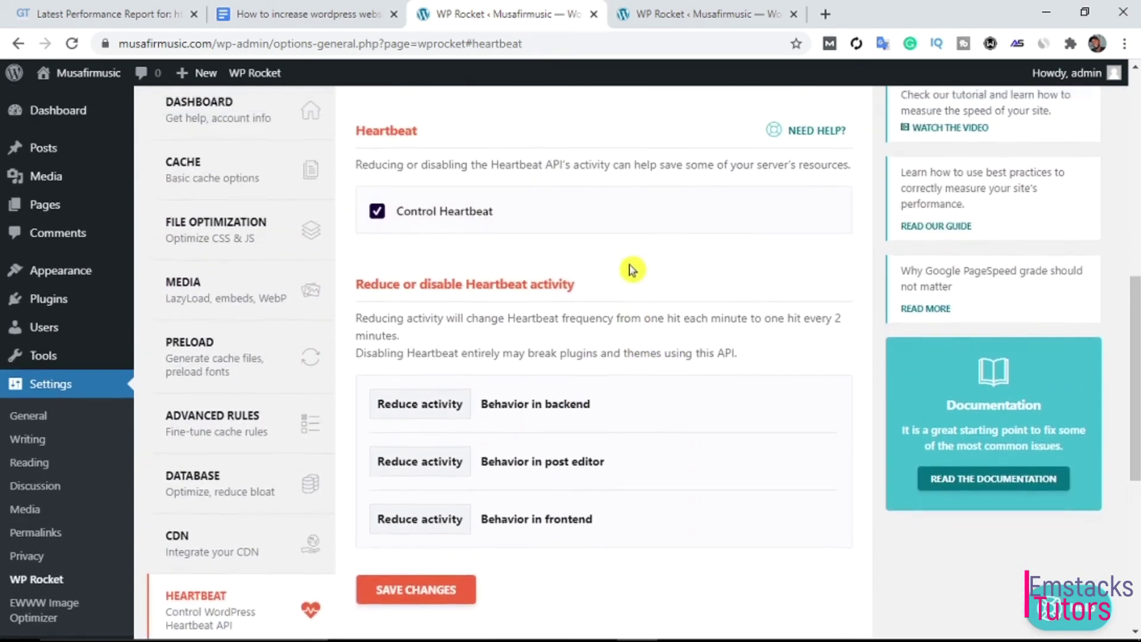
scroll(632, 269, "up", 3)
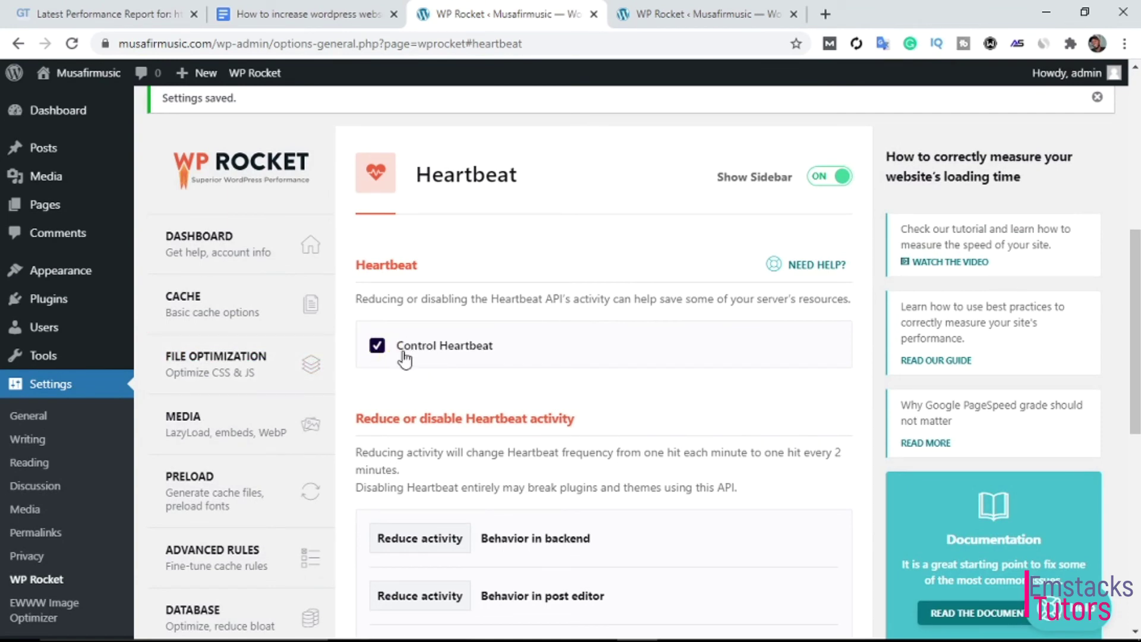
scroll(409, 373, "down", 6)
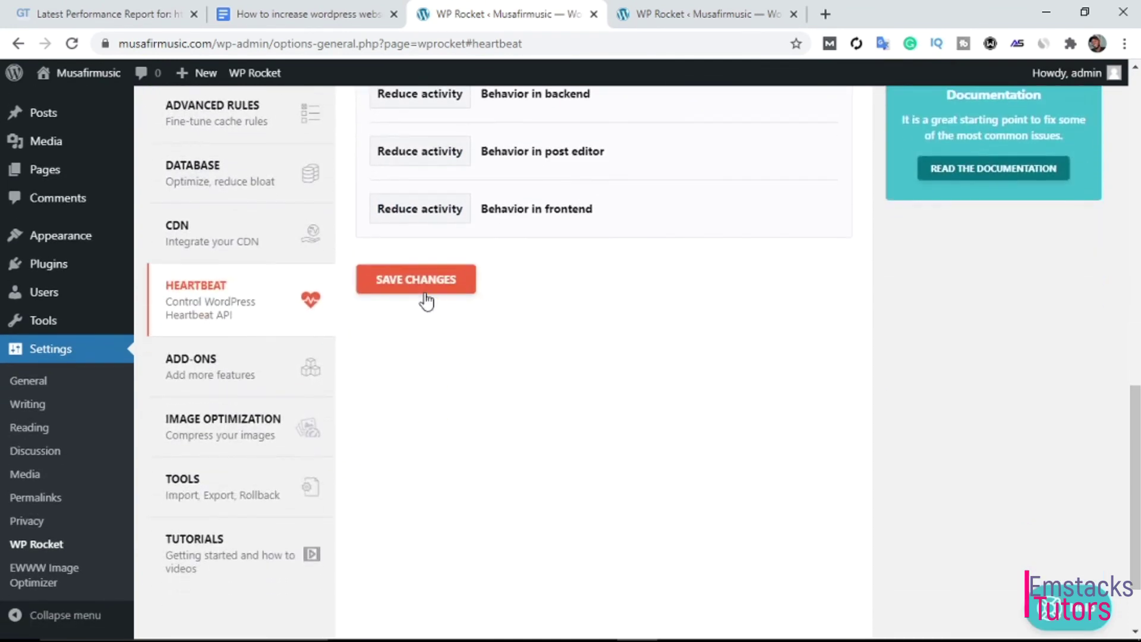
Review the available WP Rocket add-ons and the Imagify offer in the image optimization section
left_click(309, 373)
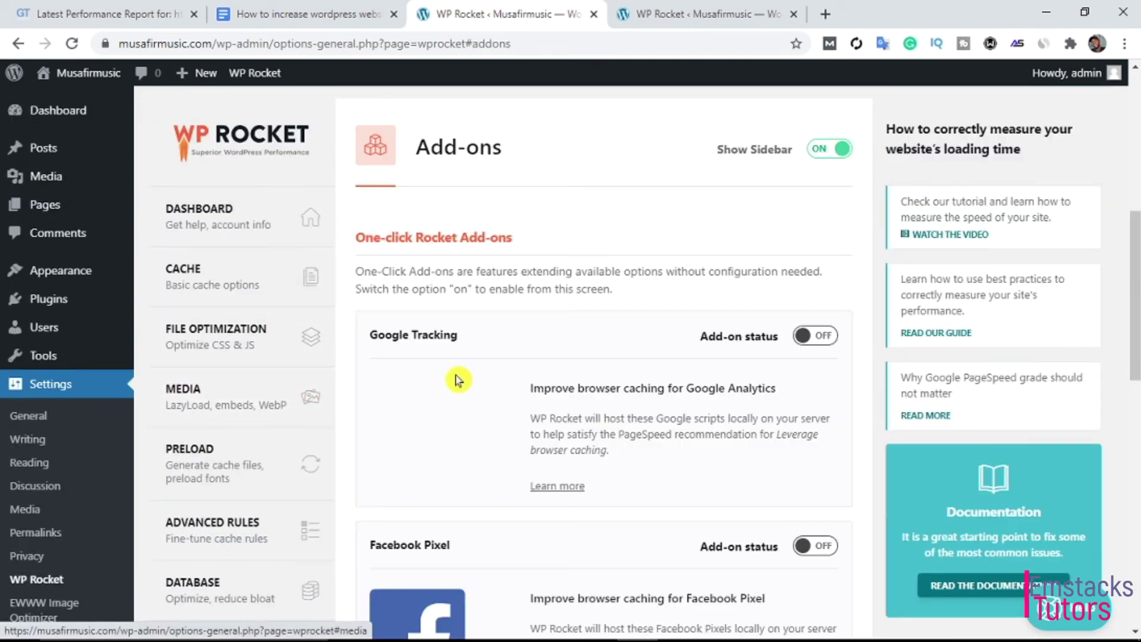
scroll(508, 406, "down", 2)
scroll(508, 405, "down", 11)
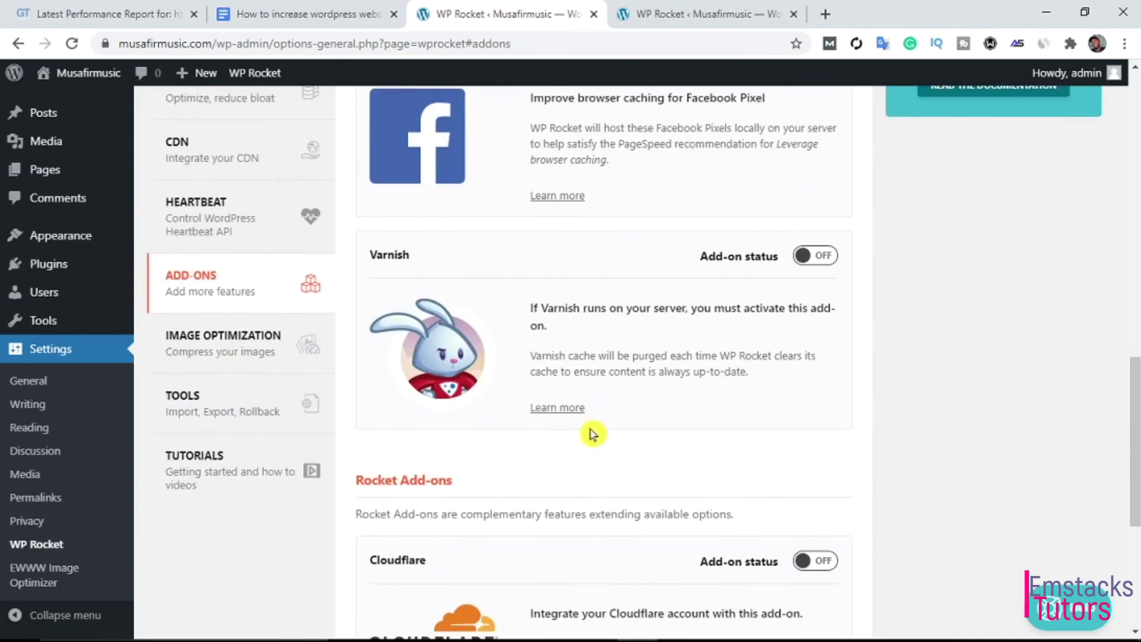
scroll(301, 318, "up", 6)
left_click(278, 335)
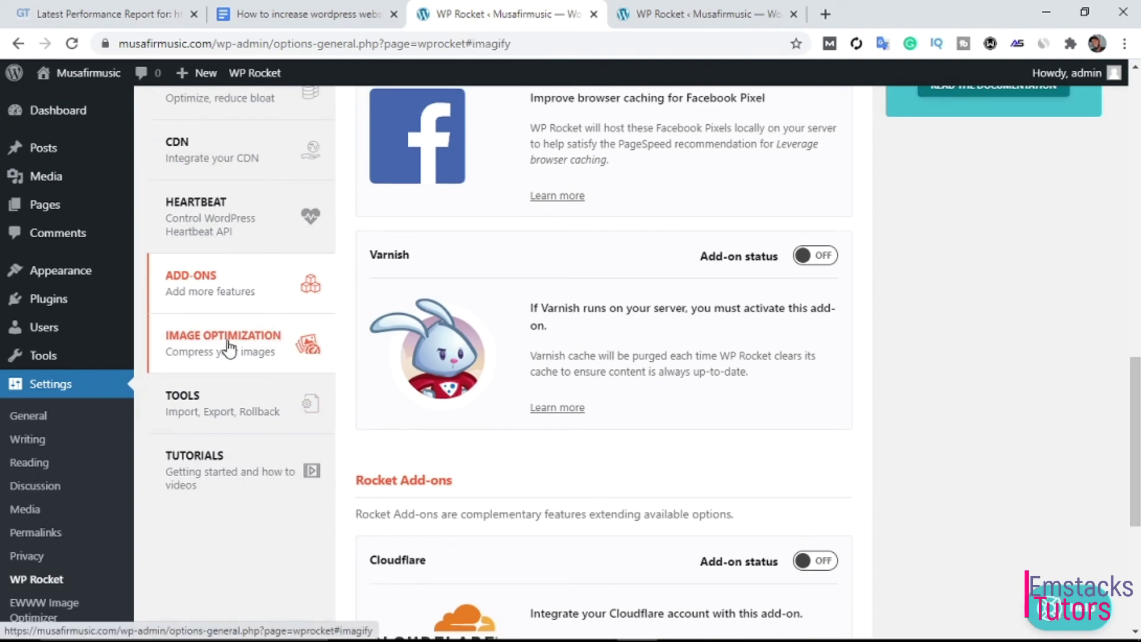
scroll(443, 411, "down", 2)
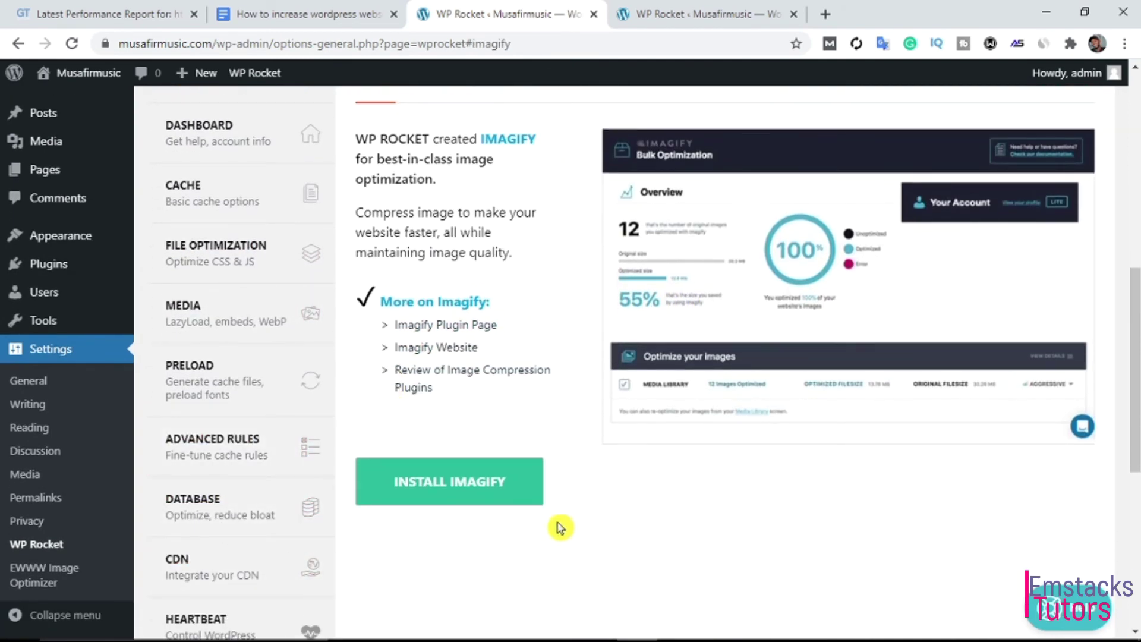
scroll(474, 324, "up", 4)
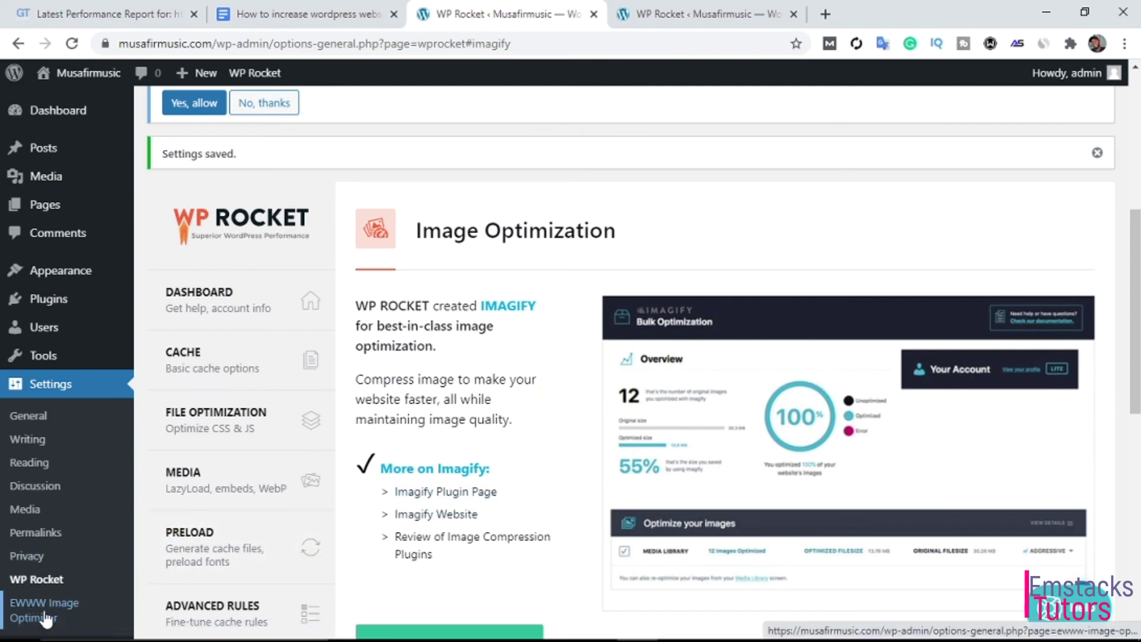
scroll(517, 458, "down", 4)
scroll(466, 394, "down", 5)
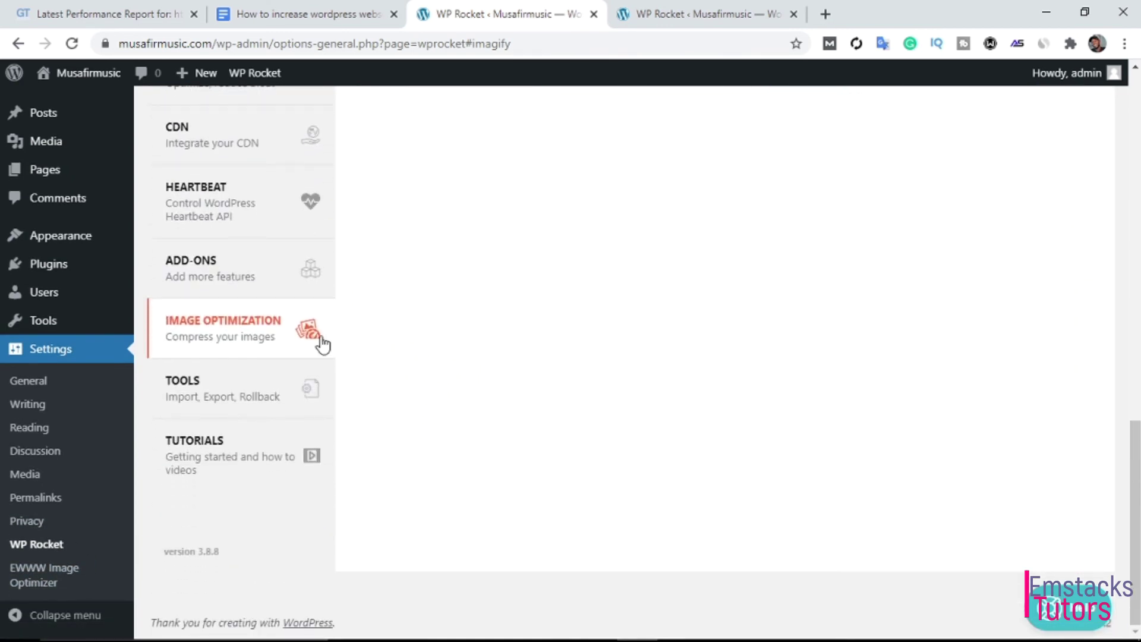
Open the WP Rocket tools and check the export, import and rollback options and the notices about running processes
left_click(229, 395)
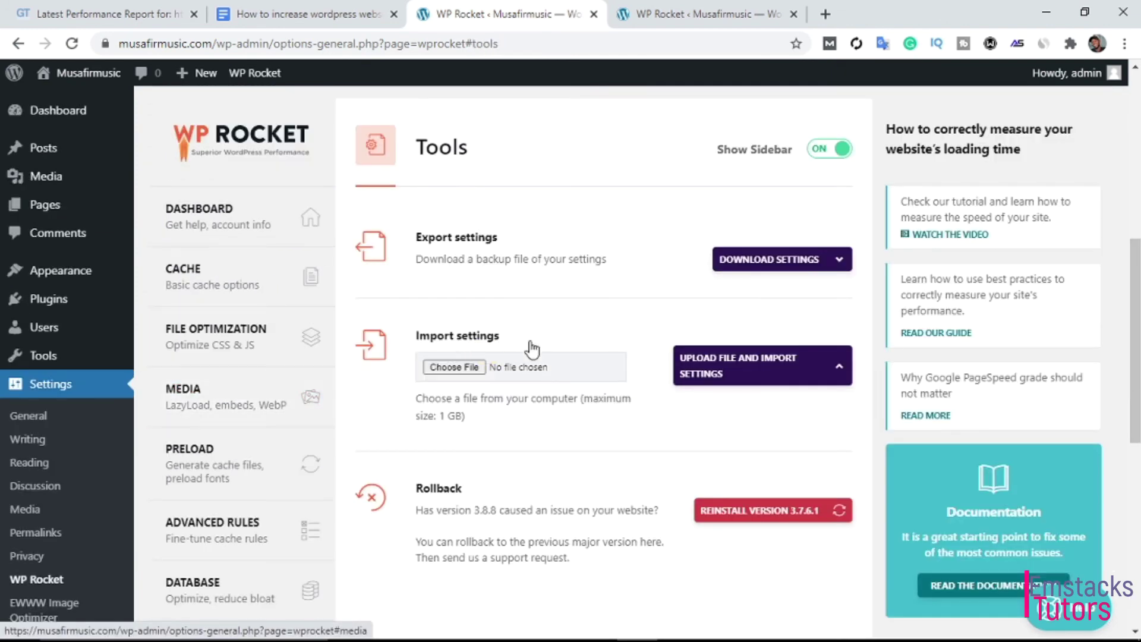
scroll(614, 346, "down", 7)
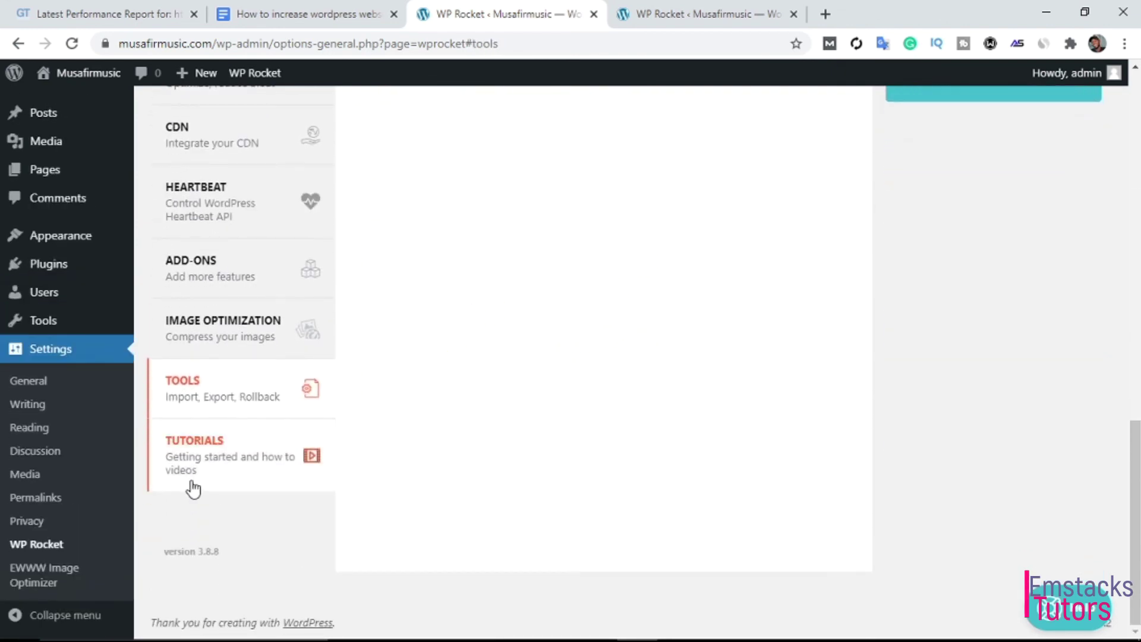
scroll(856, 455, "up", 7)
scroll(856, 453, "up", 9)
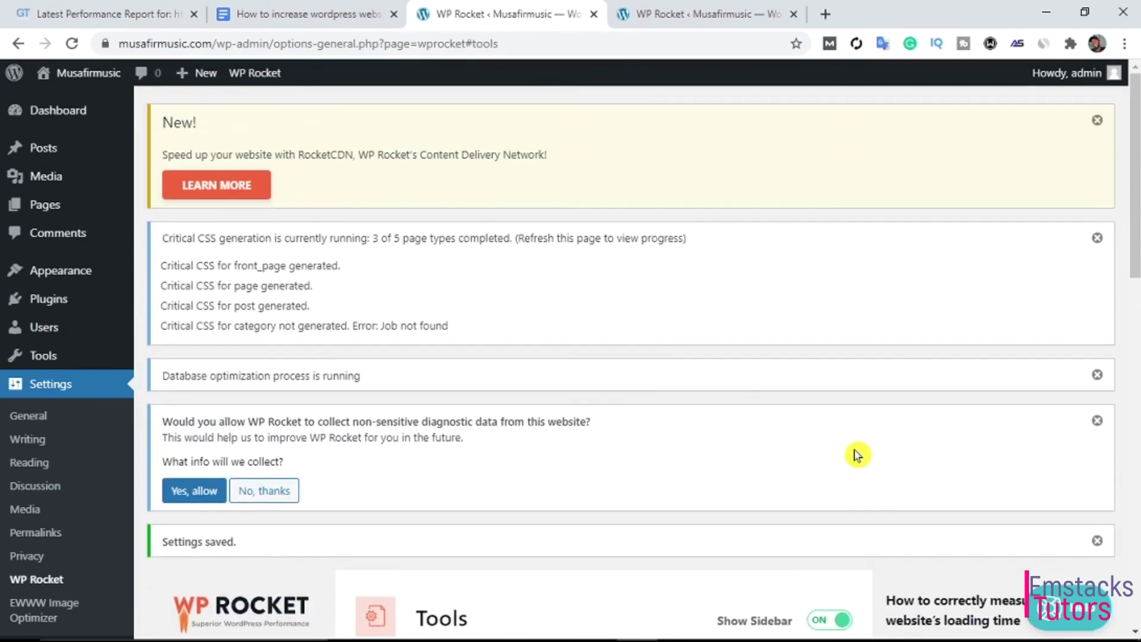
scroll(633, 414, "down", 4)
scroll(633, 414, "down", 10)
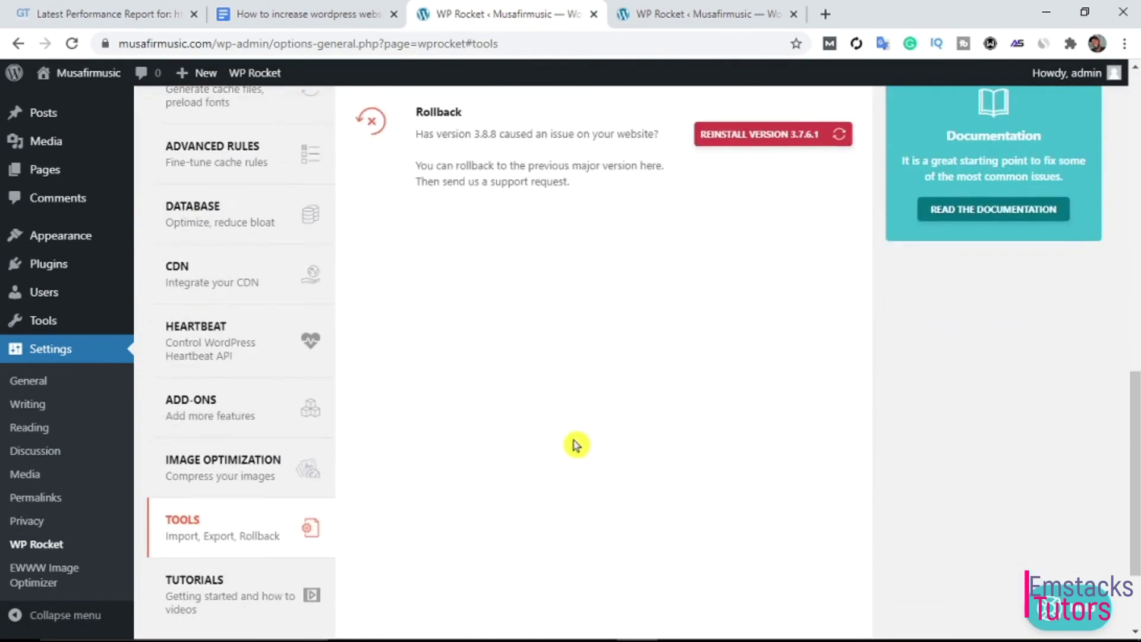
scroll(601, 428, "up", 11)
scroll(601, 428, "up", 3)
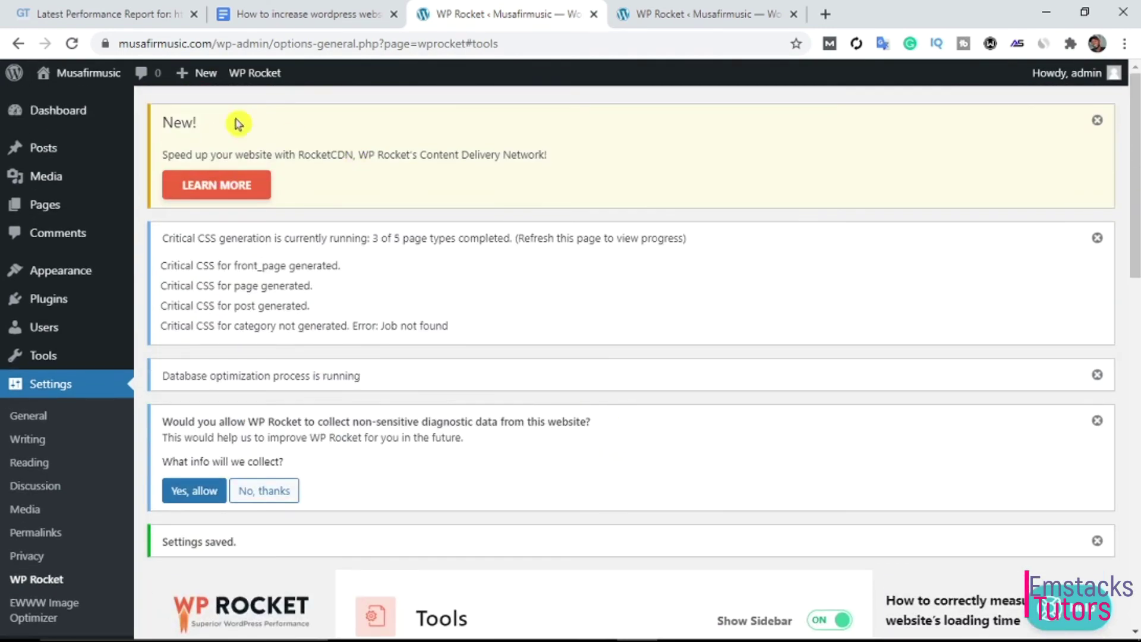
Refresh the WP Rocket tools page to check the optimization progress, and clear the site's WP Rocket cache
left_click(72, 44)
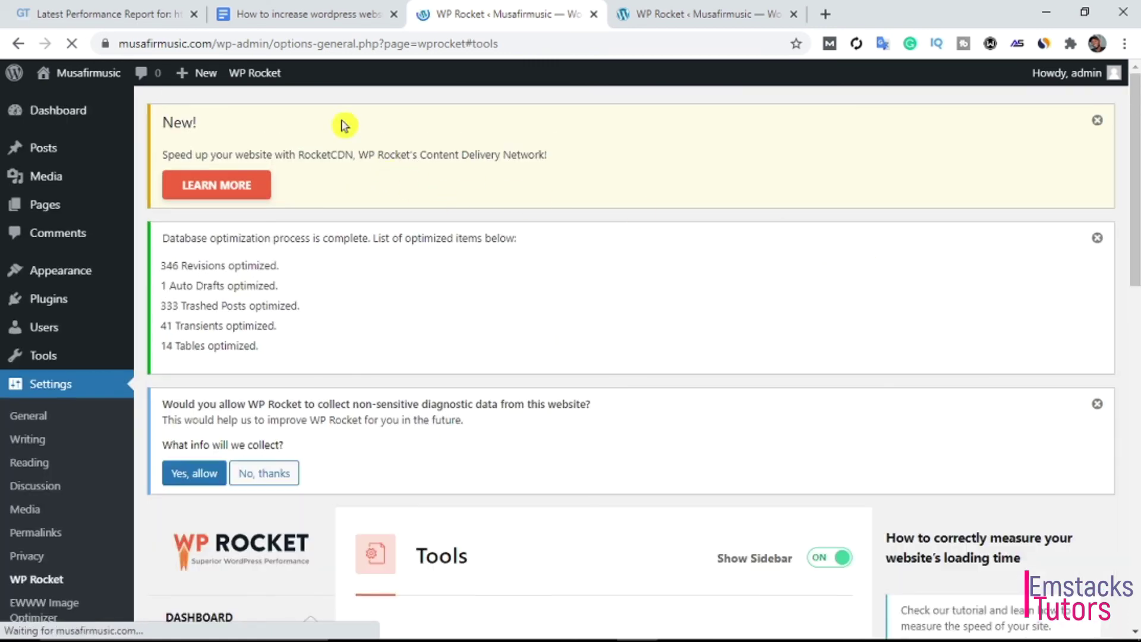
mouse_move(256, 76)
left_click(257, 129)
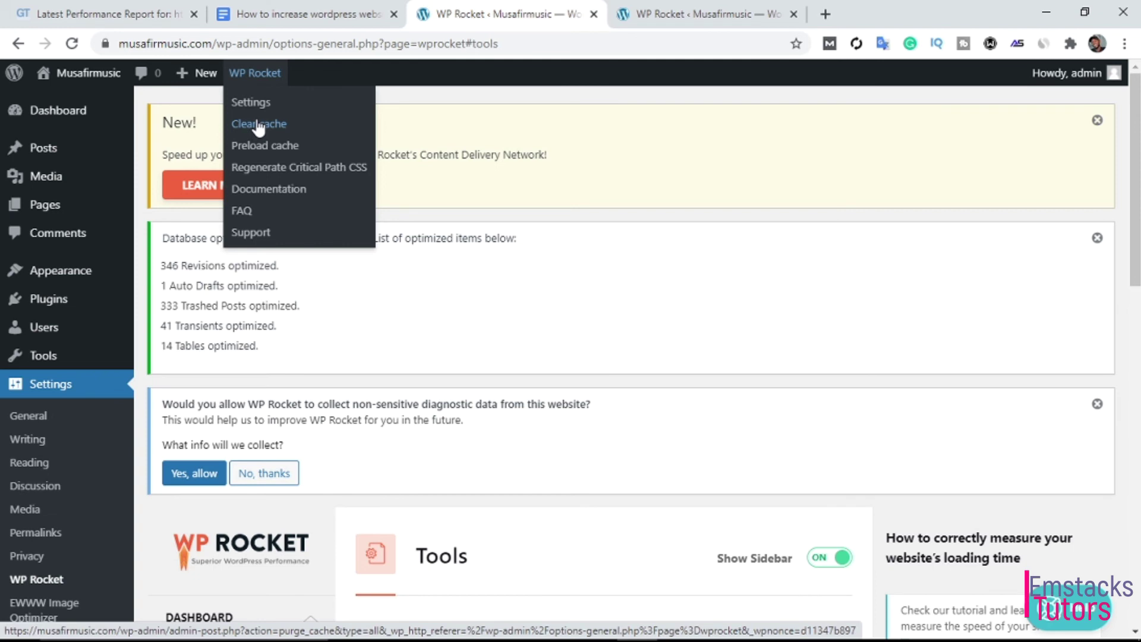
left_click(258, 128)
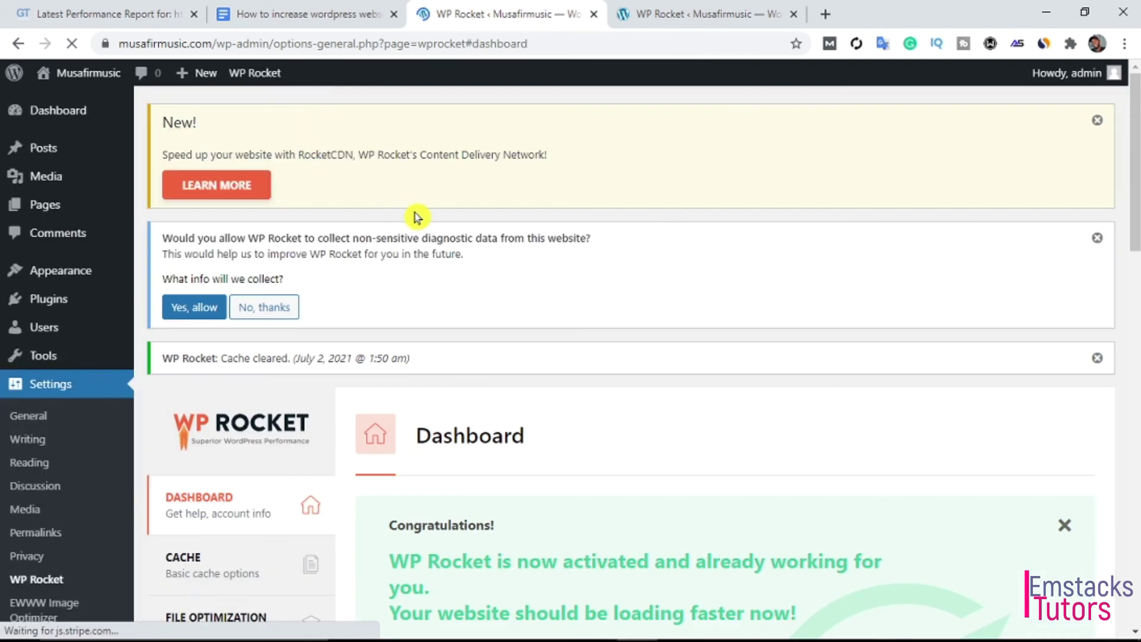
scroll(492, 426, "down", 3)
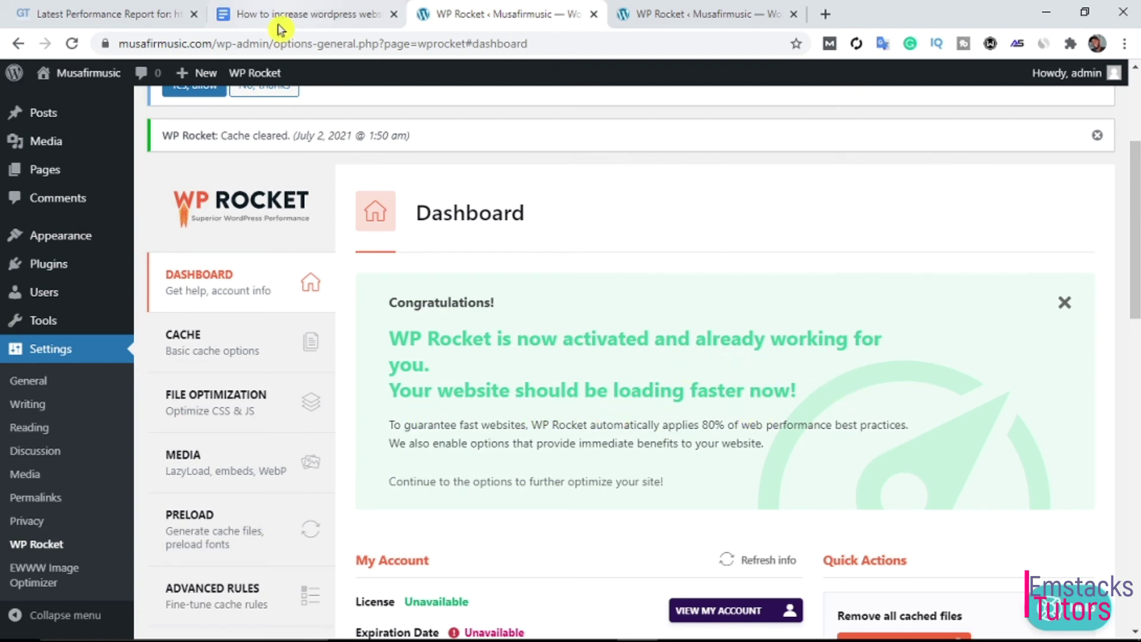
Copy the site's base address and open gtmetrix.com in place of the second WP Rocket page
left_click_drag(216, 47, 122, 45)
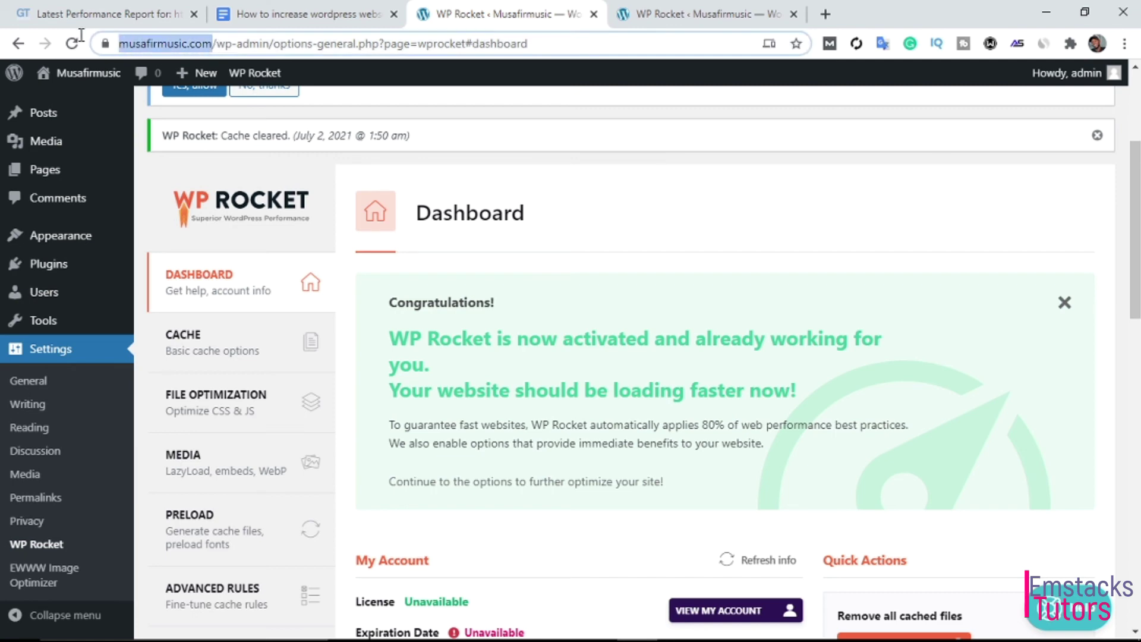
right_click(143, 45)
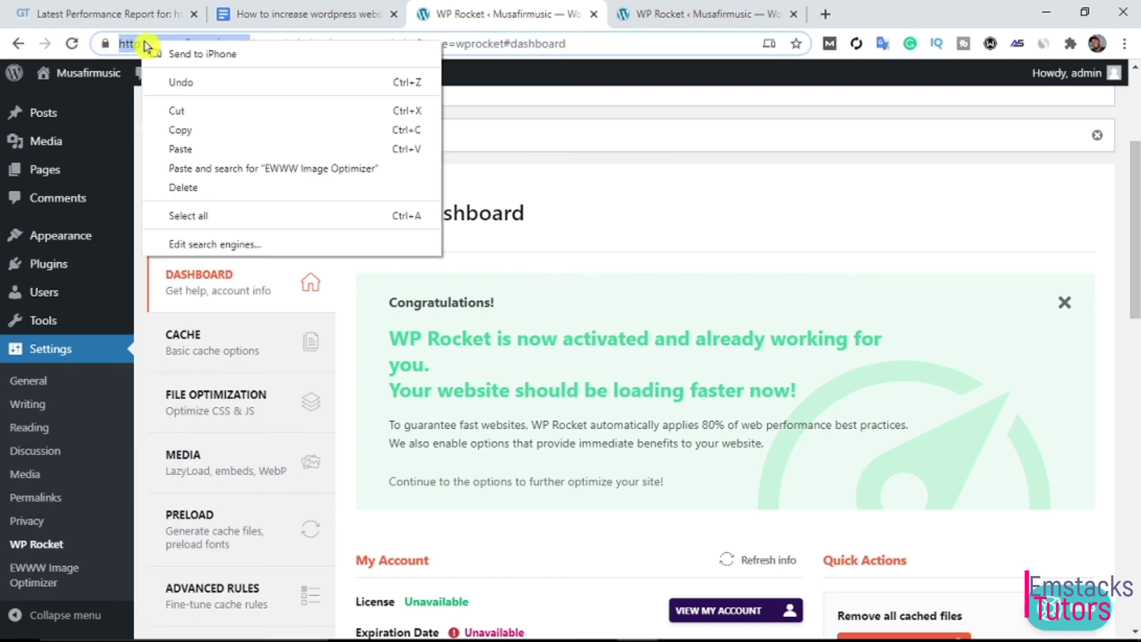
left_click(189, 128)
left_click(651, 7)
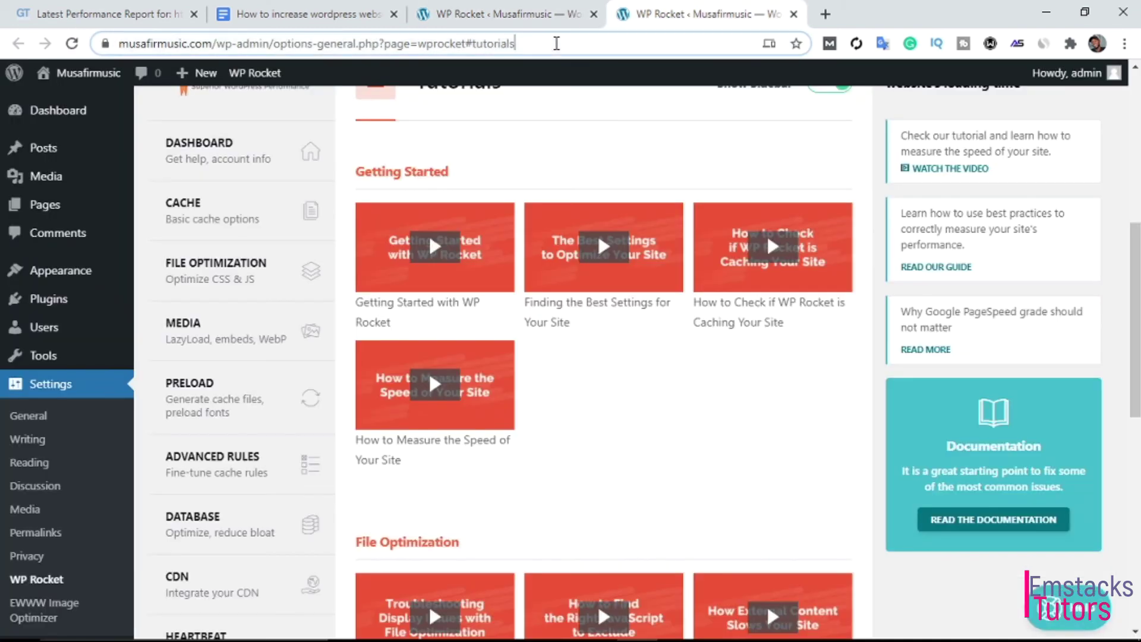
left_click(554, 44)
type("gtmetrix.com")
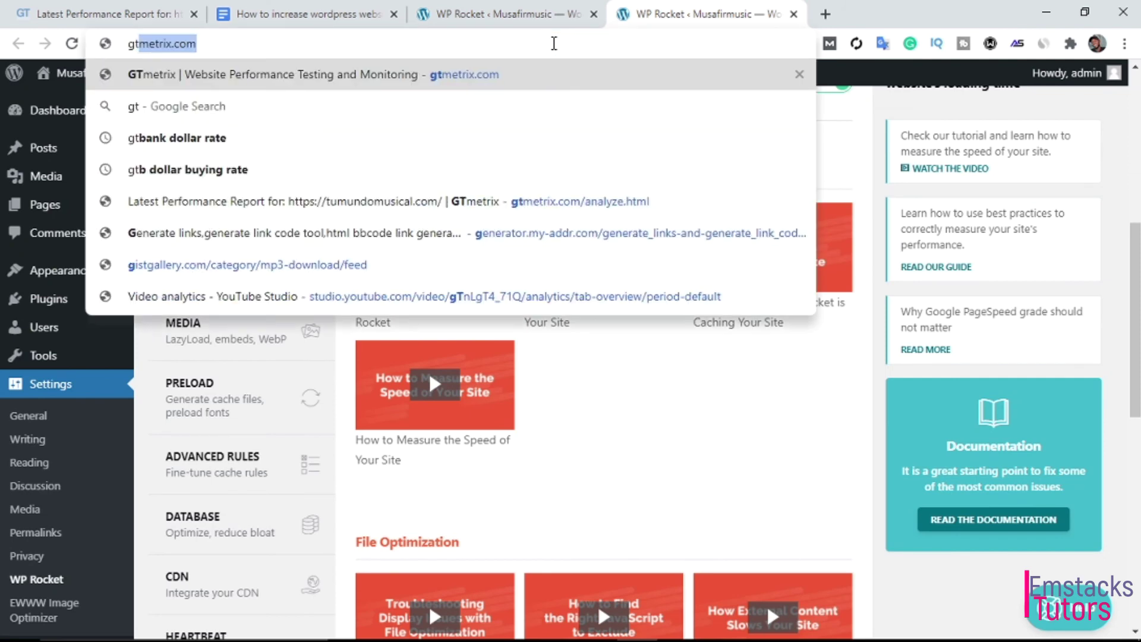
key("Return")
Open Google's PageSpeed Insights in a new browser tab
left_click(824, 13)
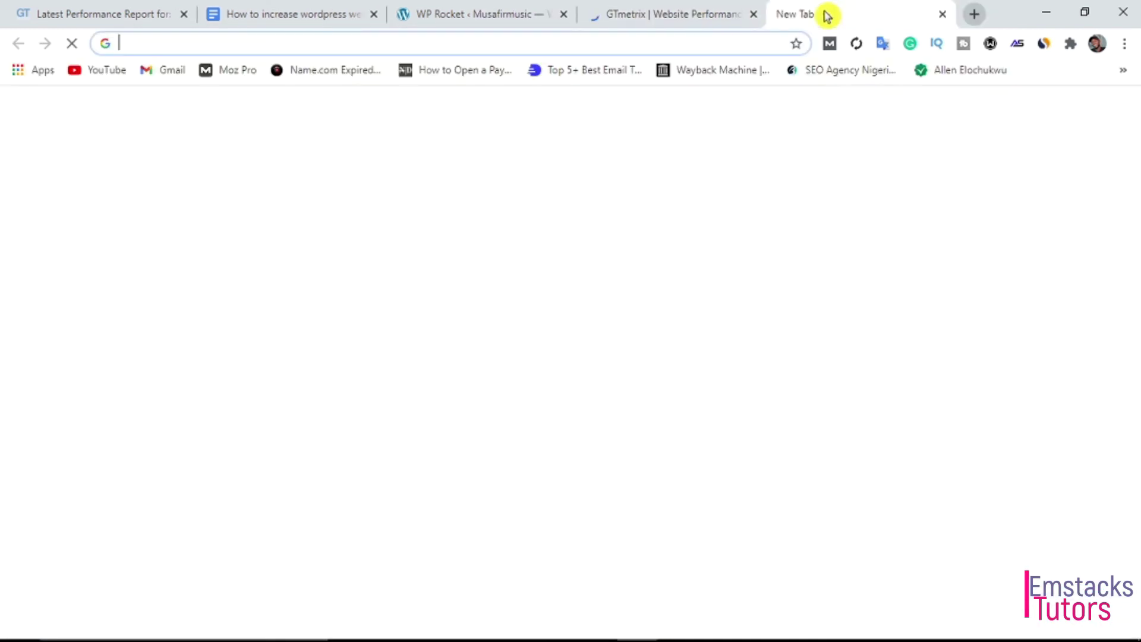
type("page")
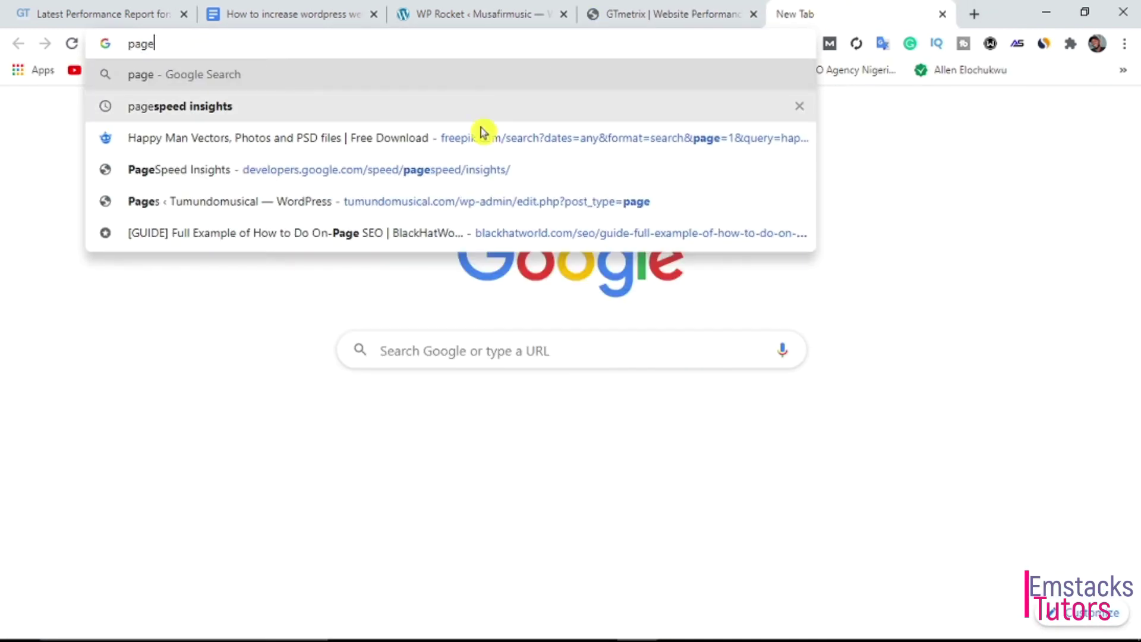
left_click(330, 172)
left_click(330, 173)
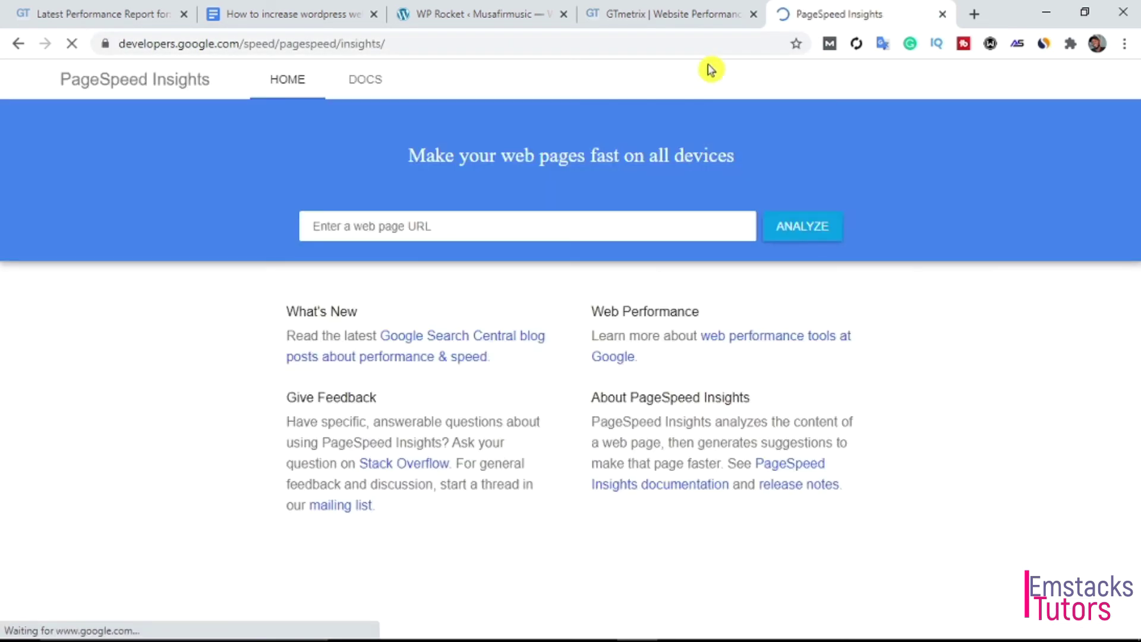
left_click(660, 6)
left_click(399, 412)
key("ctrl+v")
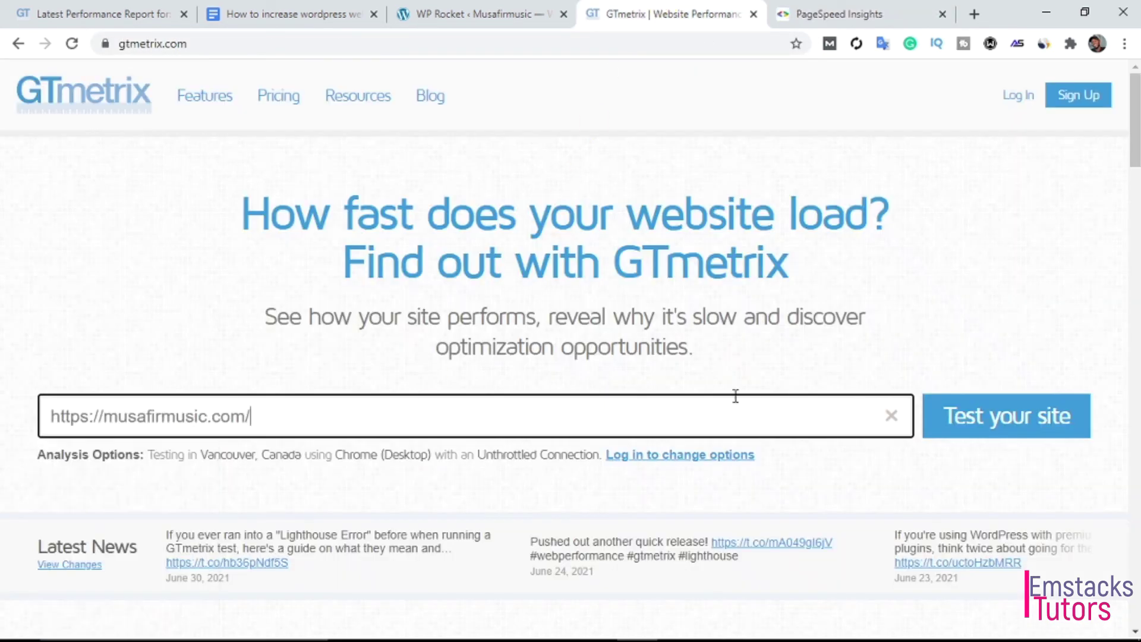
left_click(950, 409)
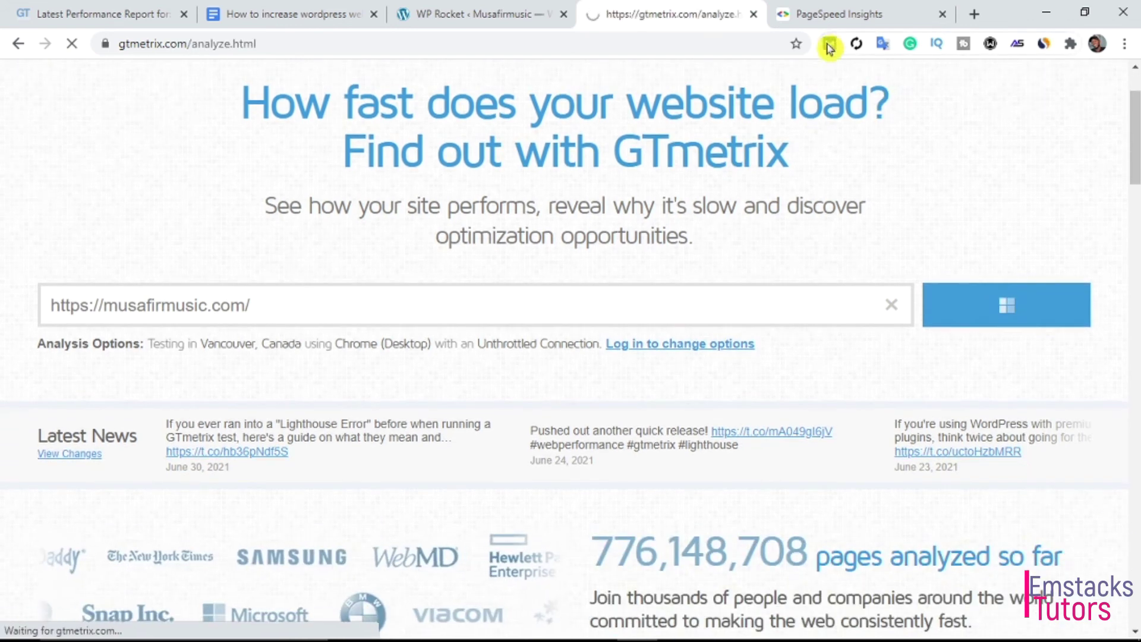
left_click(838, 14)
left_click(527, 229)
key("ctrl+v")
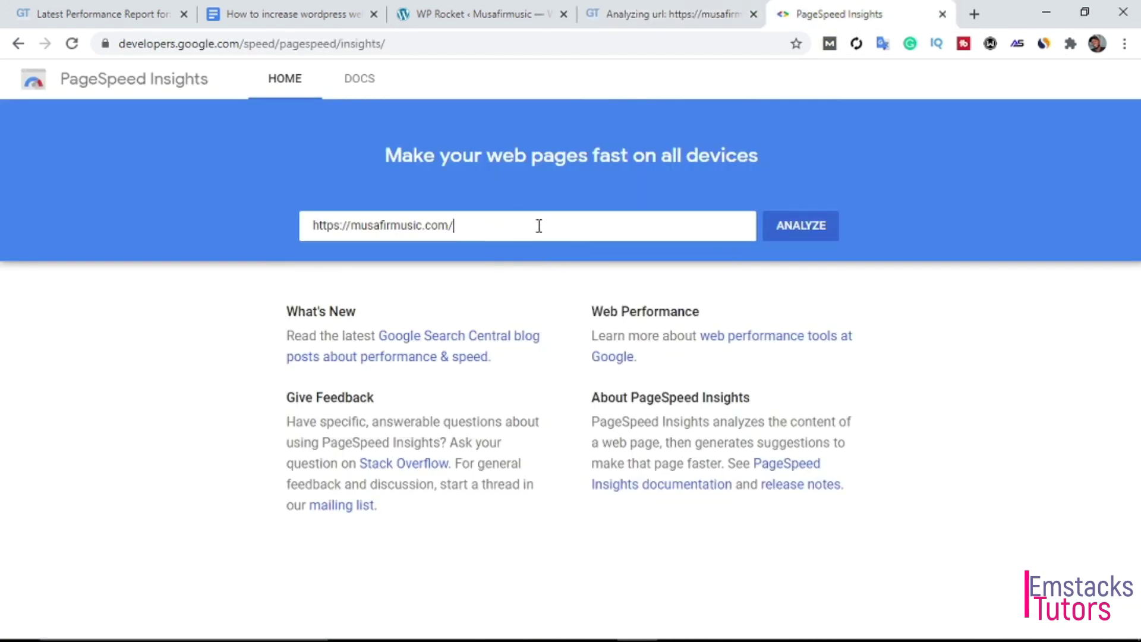
left_click(803, 226)
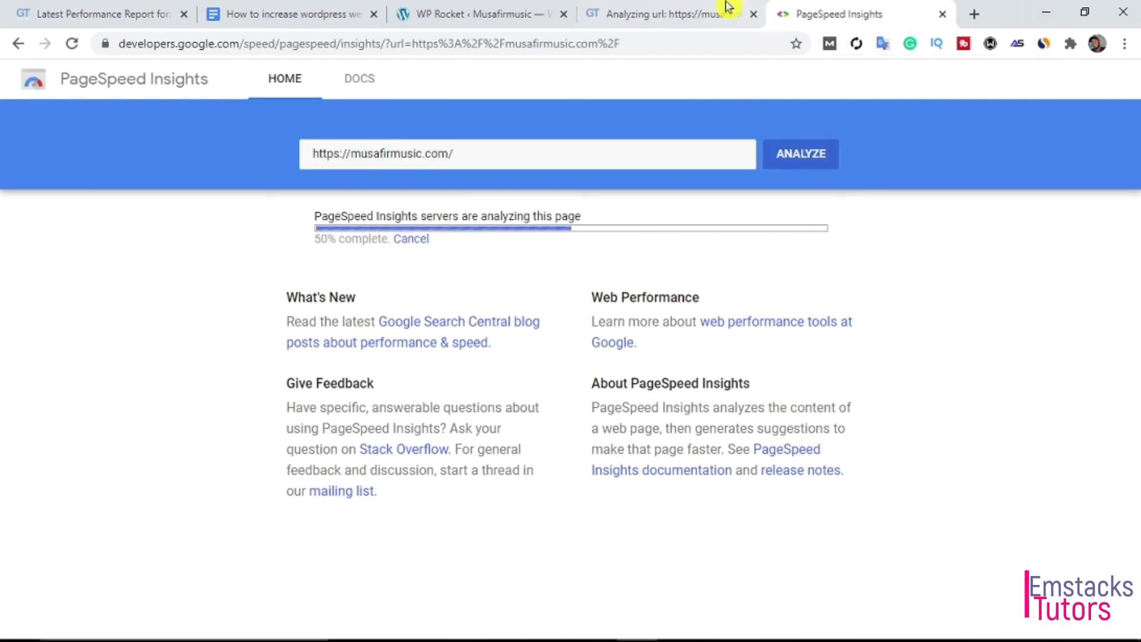
Check the GTmetrix test progress and examine the PageSpeed Insights scores for mobile and desktop
left_click(725, 10)
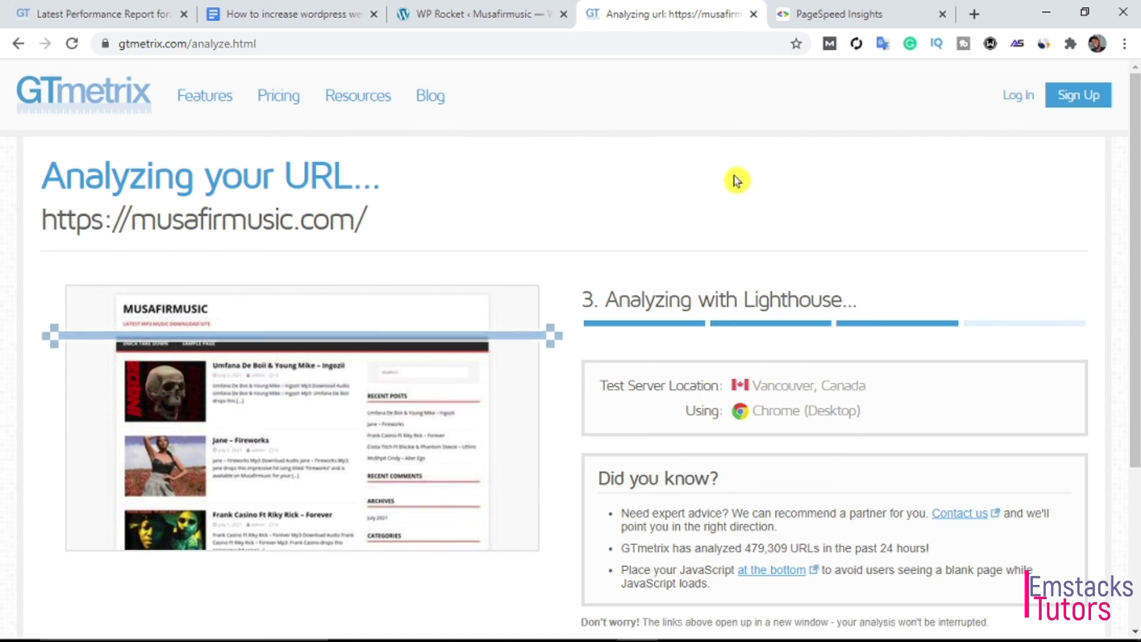
left_click(796, 23)
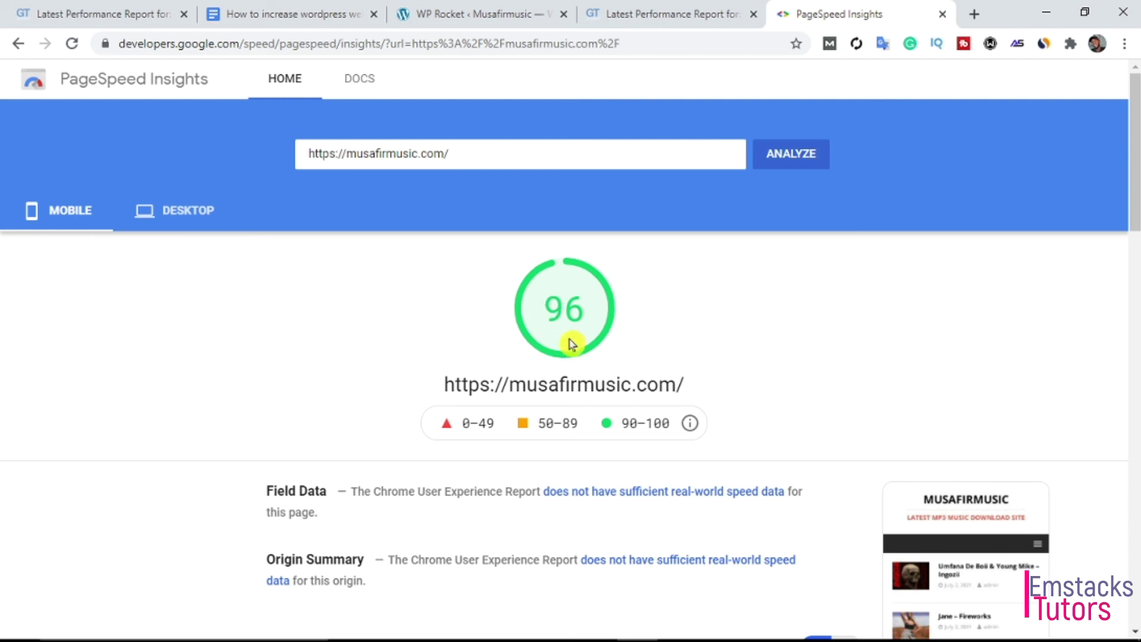
left_click(177, 218)
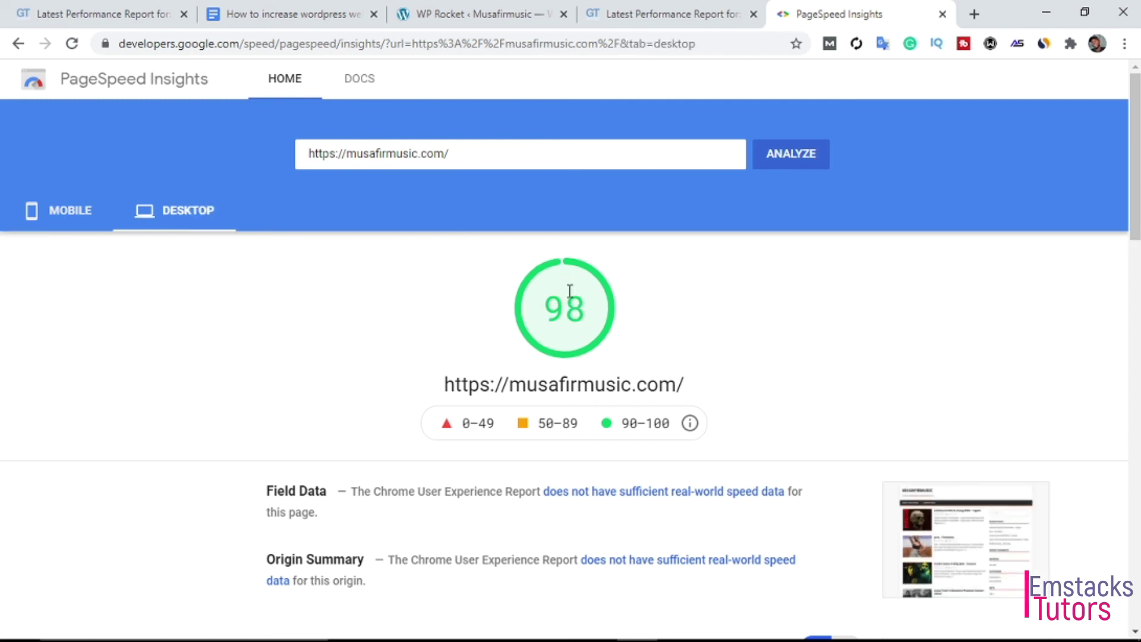
Review the GTmetrix report's grade, Web Vitals and speed visualization, including the fully loaded time
left_click(690, 15)
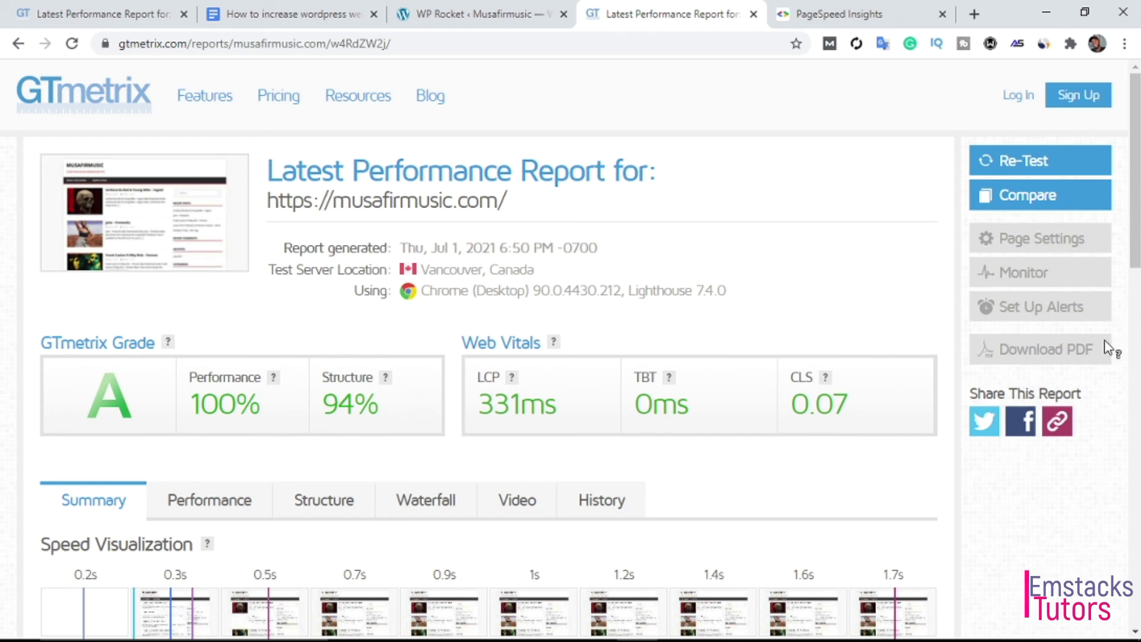
scroll(1109, 340, "down", 5)
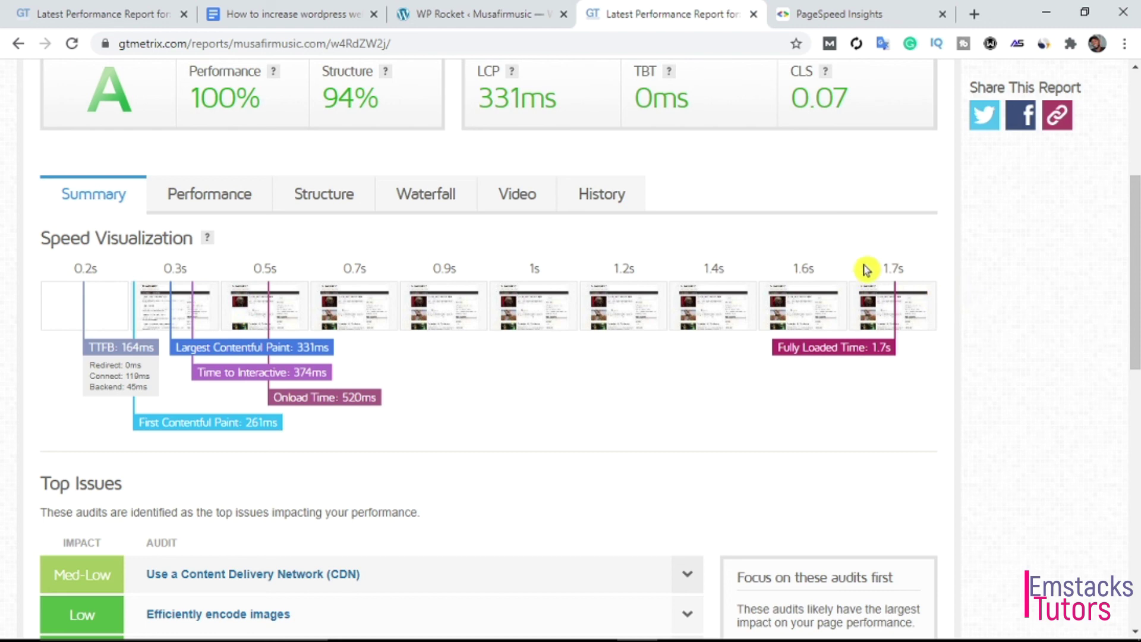
scroll(883, 173, "up", 2)
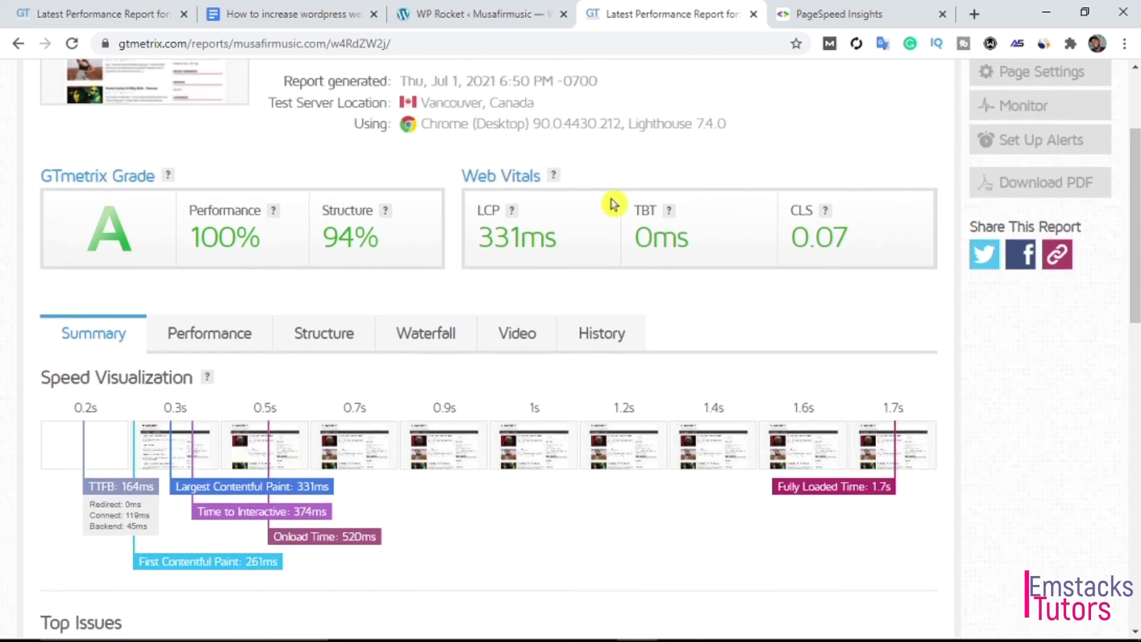
scroll(681, 192, "up", 3)
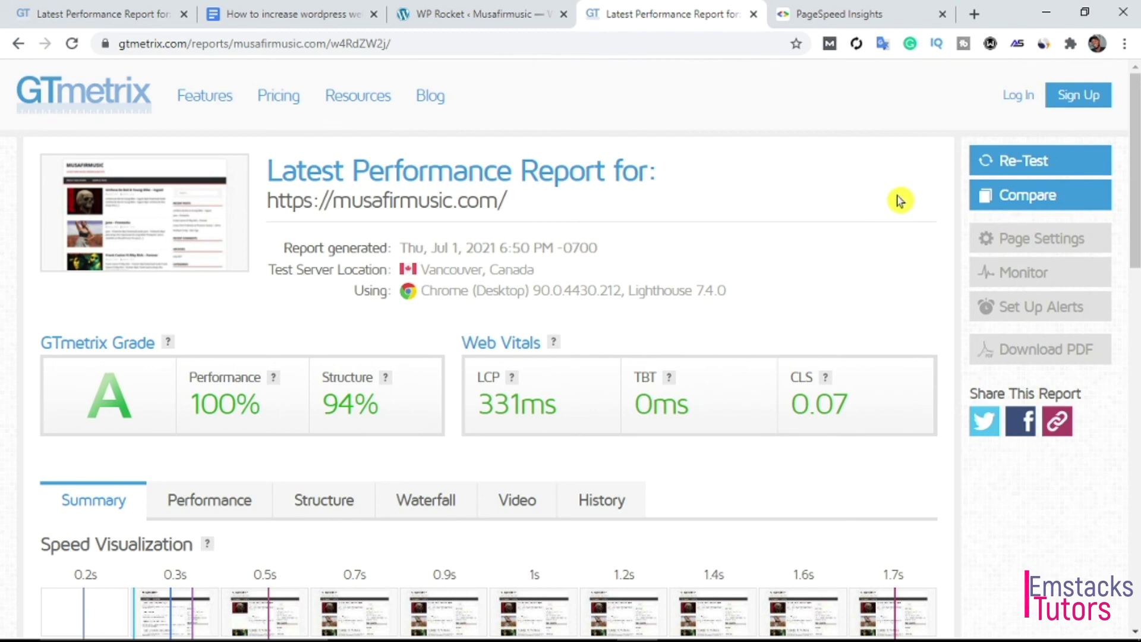
left_click(872, 8)
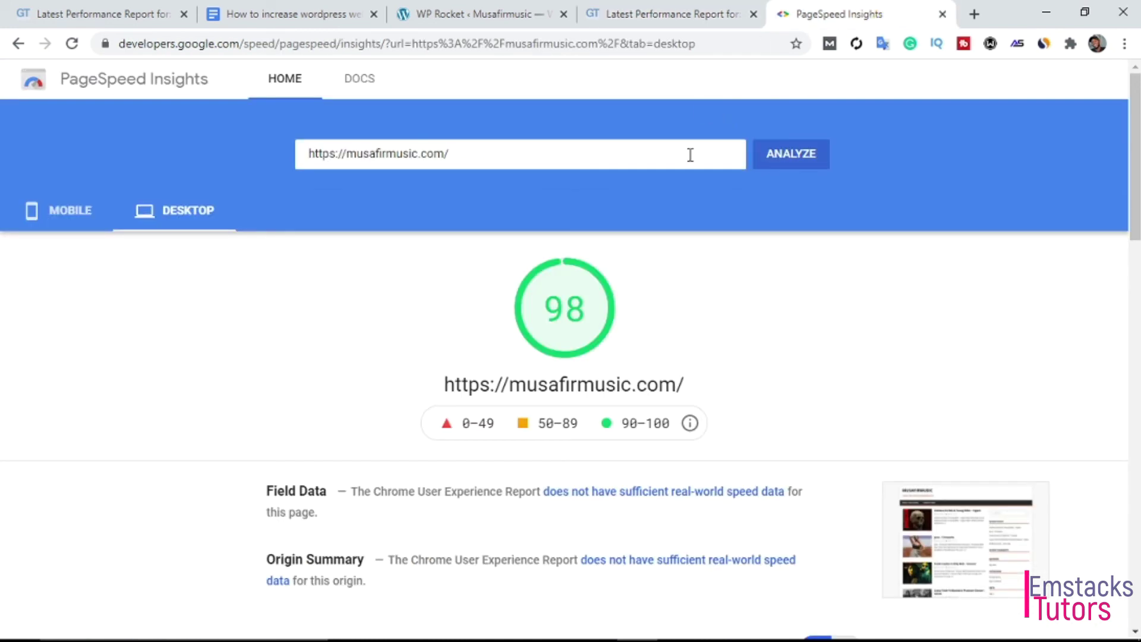
left_click(71, 211)
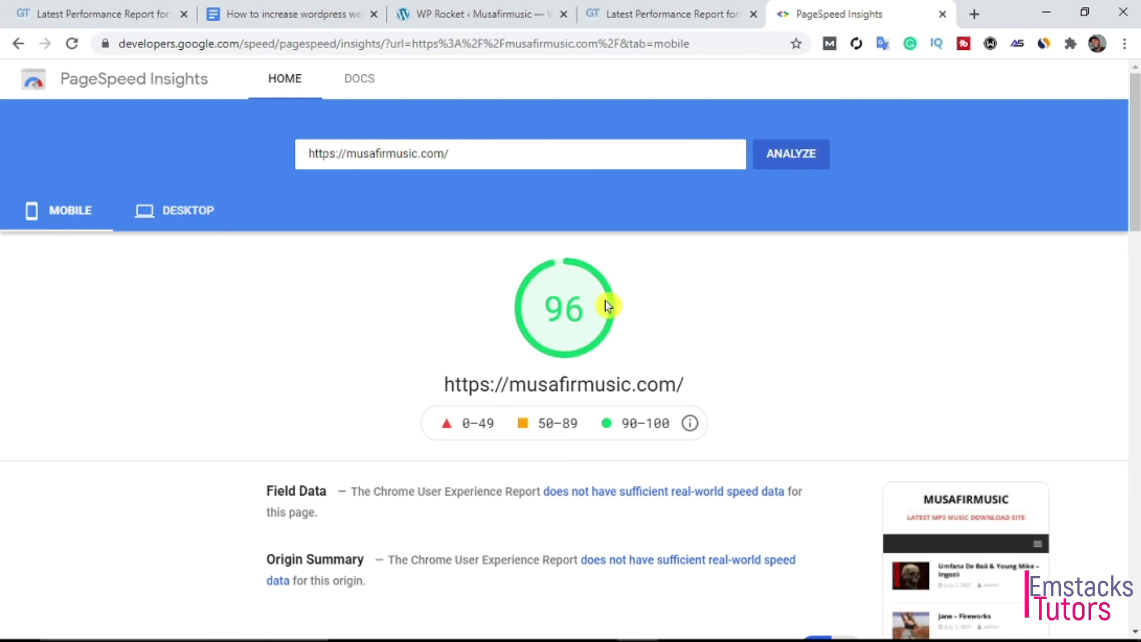
left_click(791, 169)
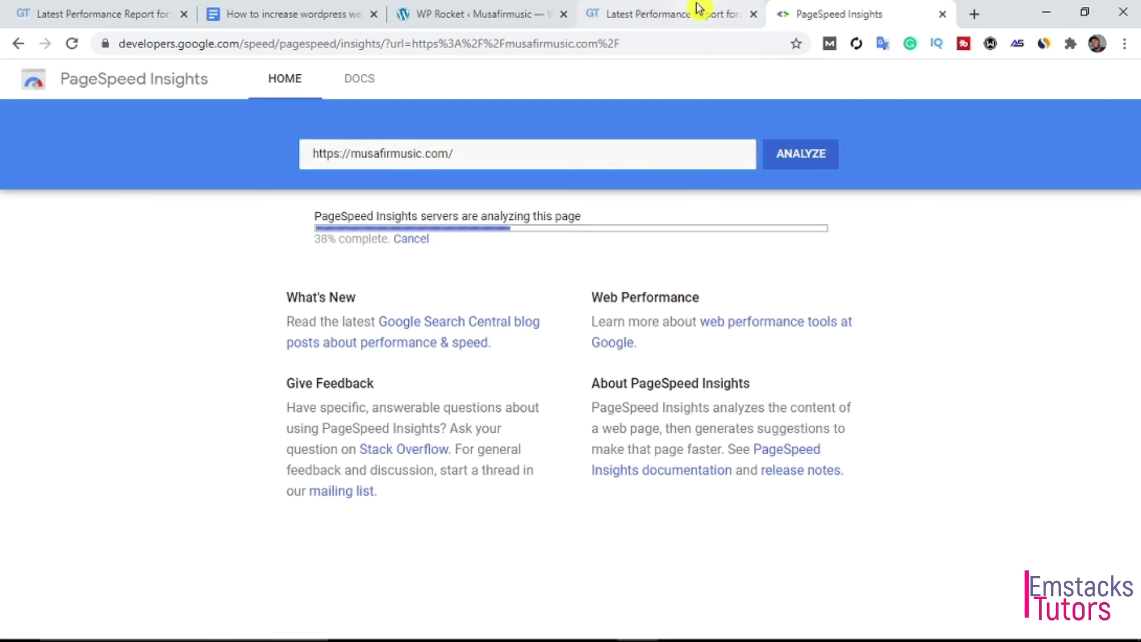
left_click(696, 11)
left_click(1030, 163)
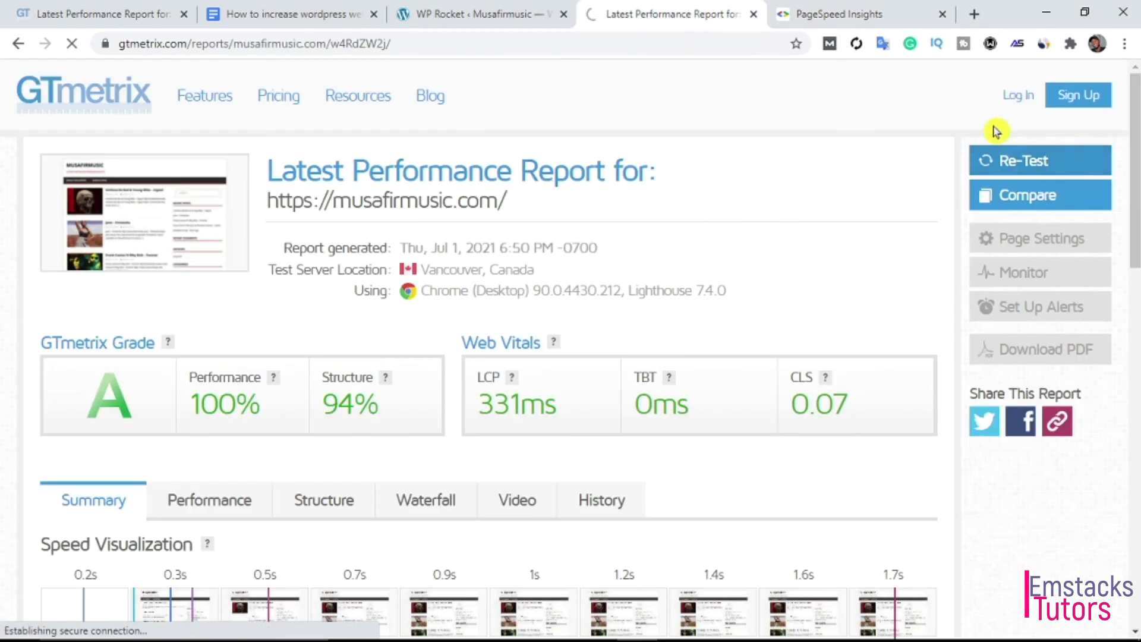
left_click(871, 12)
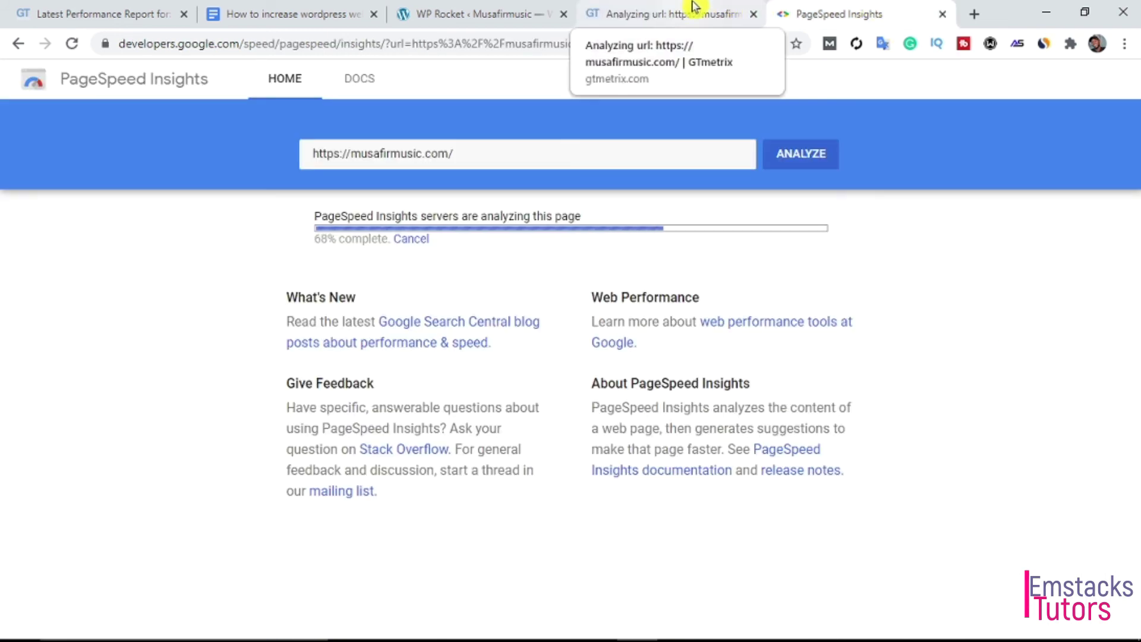
left_click(670, 11)
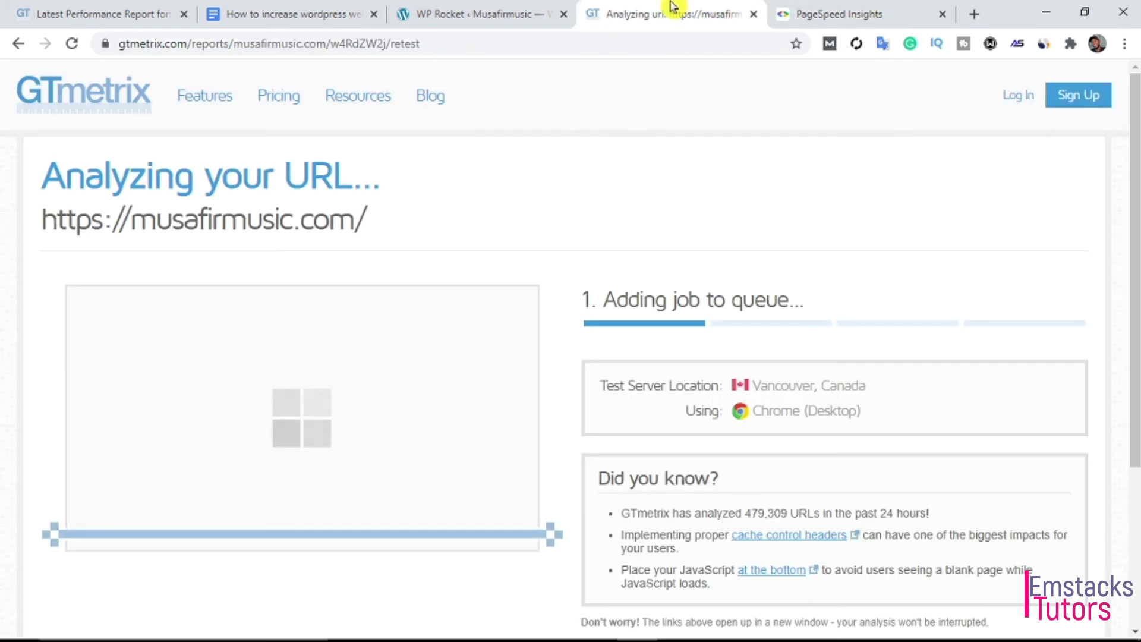